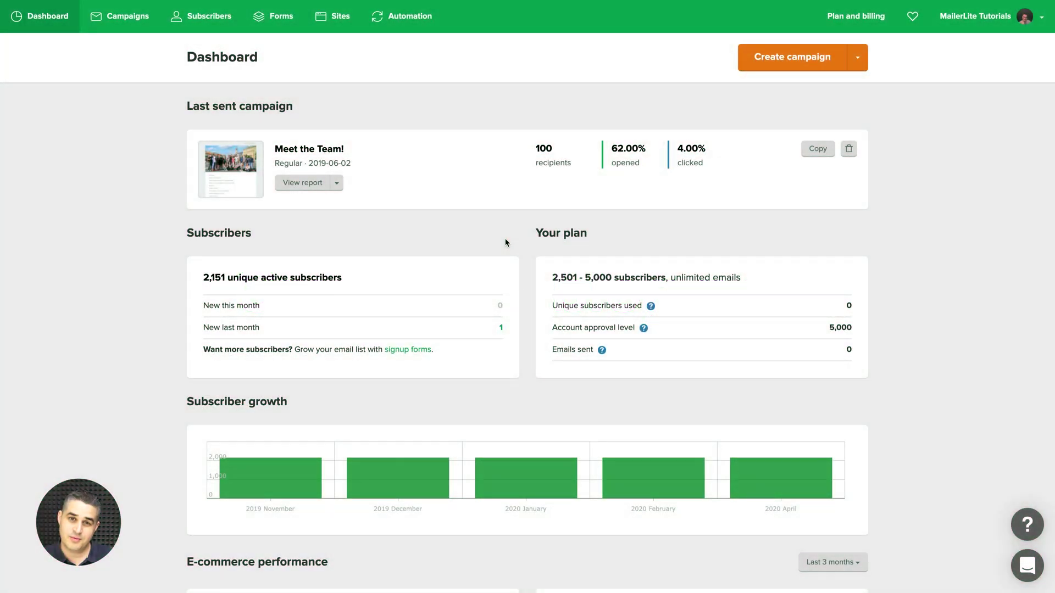
Create a new website named 'Blog'.
{"action": "left_click", "coordinate": [340, 22]}
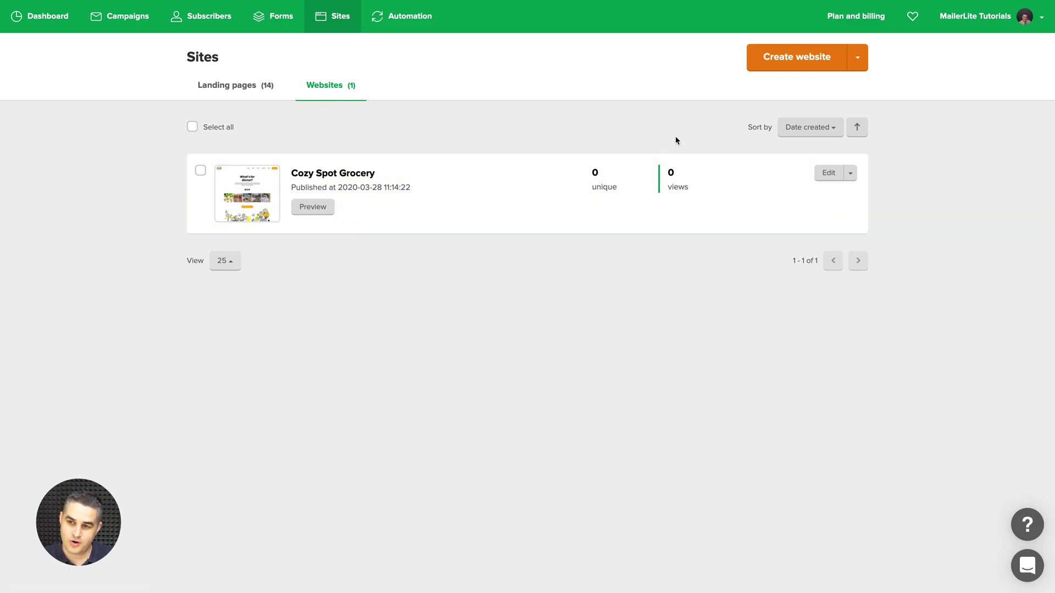
{"action": "left_click", "coordinate": [800, 57]}
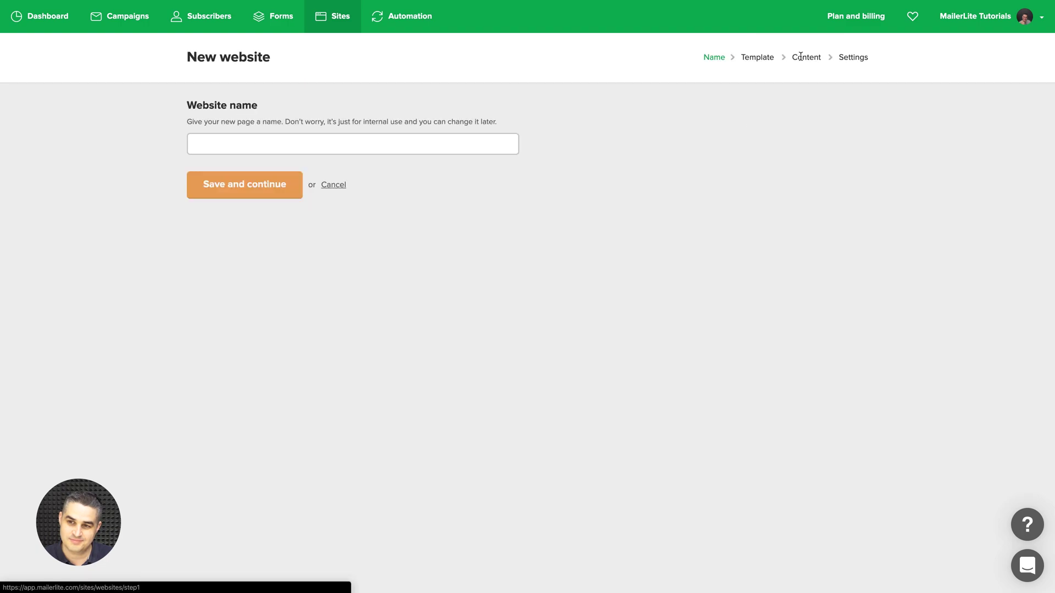
{"action": "left_click", "coordinate": [337, 150]}
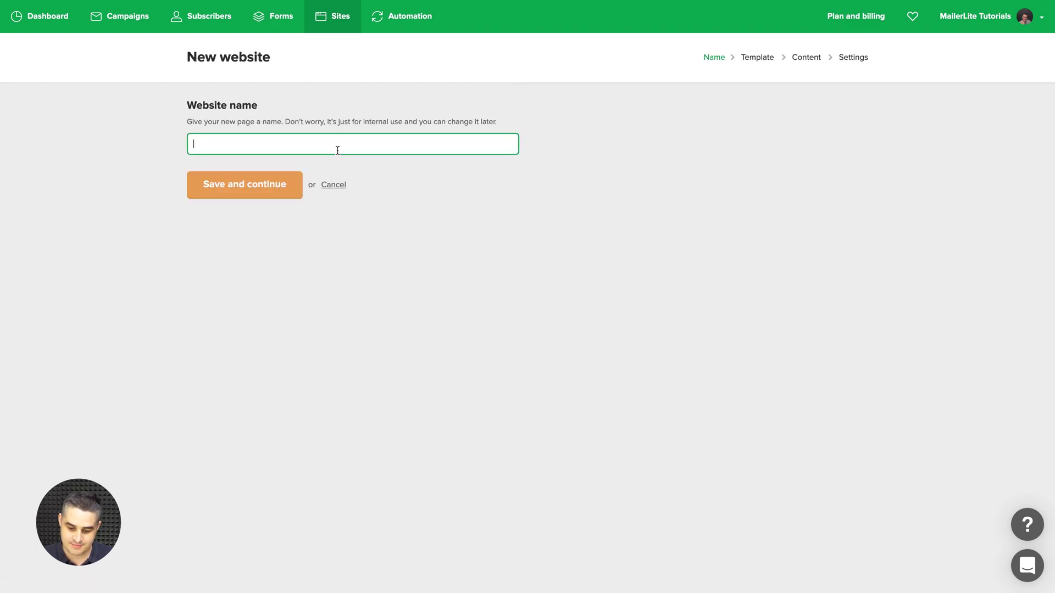
{"action": "type", "text": "Blog"}
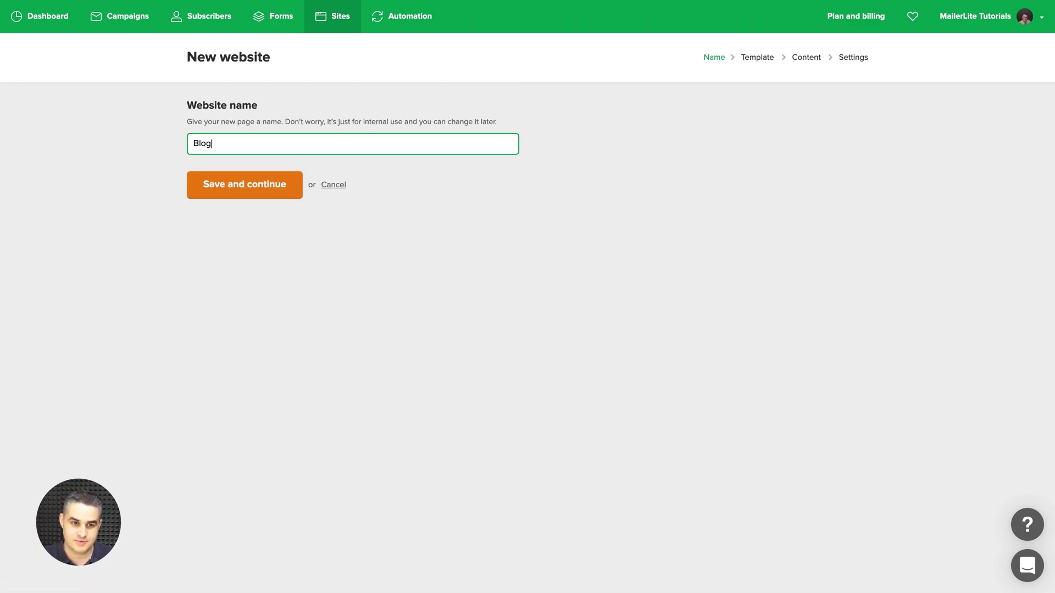
{"action": "left_click", "coordinate": [265, 184]}
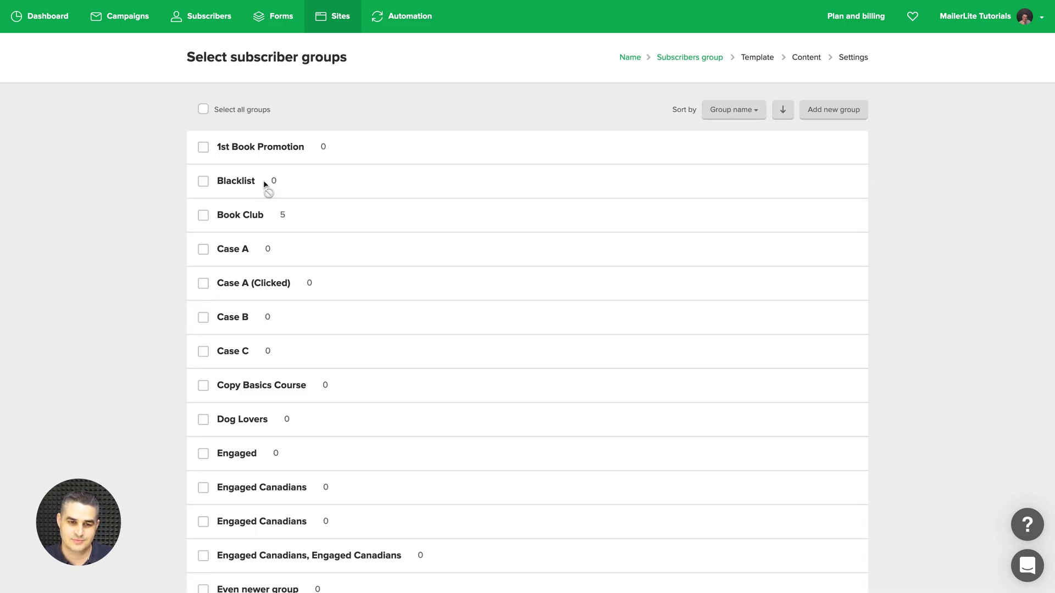
Link the site to the Weekly Newsletter subscriber group.
{"action": "scroll", "coordinate": [265, 184], "scroll_direction": "down", "scroll_amount": 7}
{"action": "scroll", "coordinate": [264, 184], "scroll_direction": "down", "scroll_amount": 10}
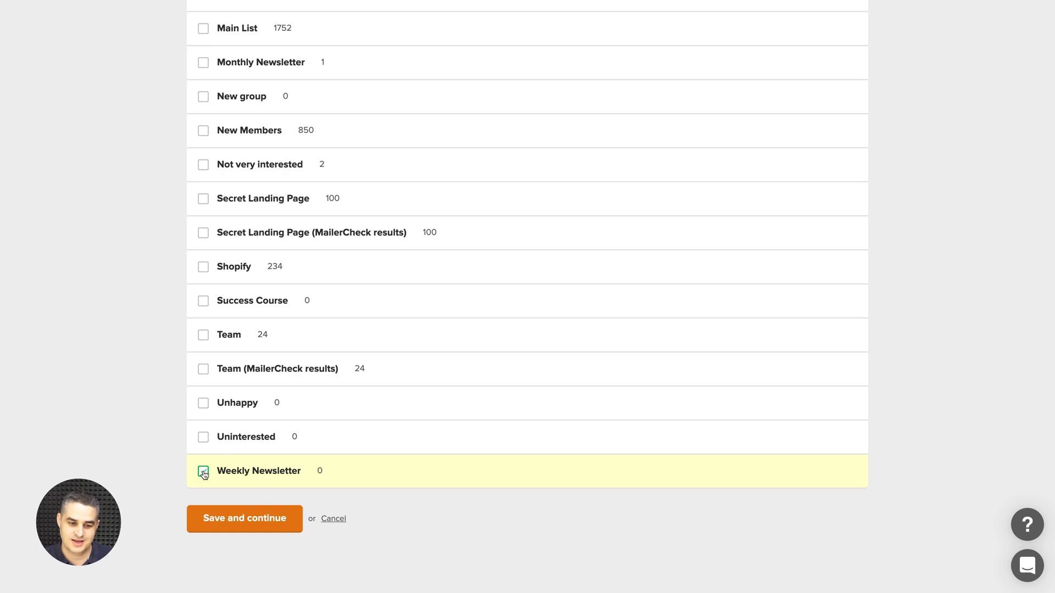
{"action": "left_click", "coordinate": [225, 511]}
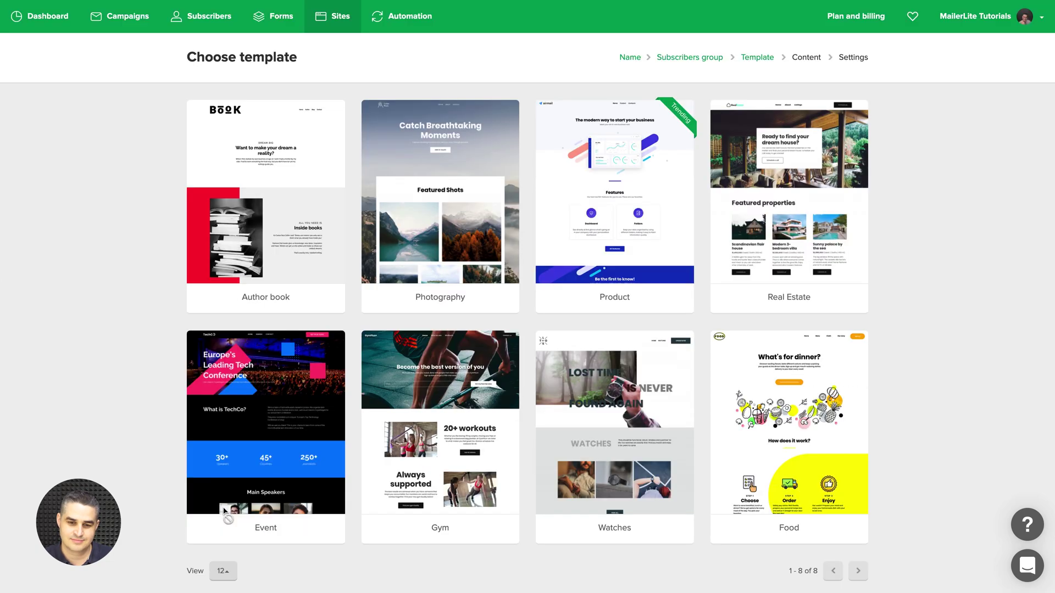
{"action": "mouse_move", "coordinate": [788, 191]}
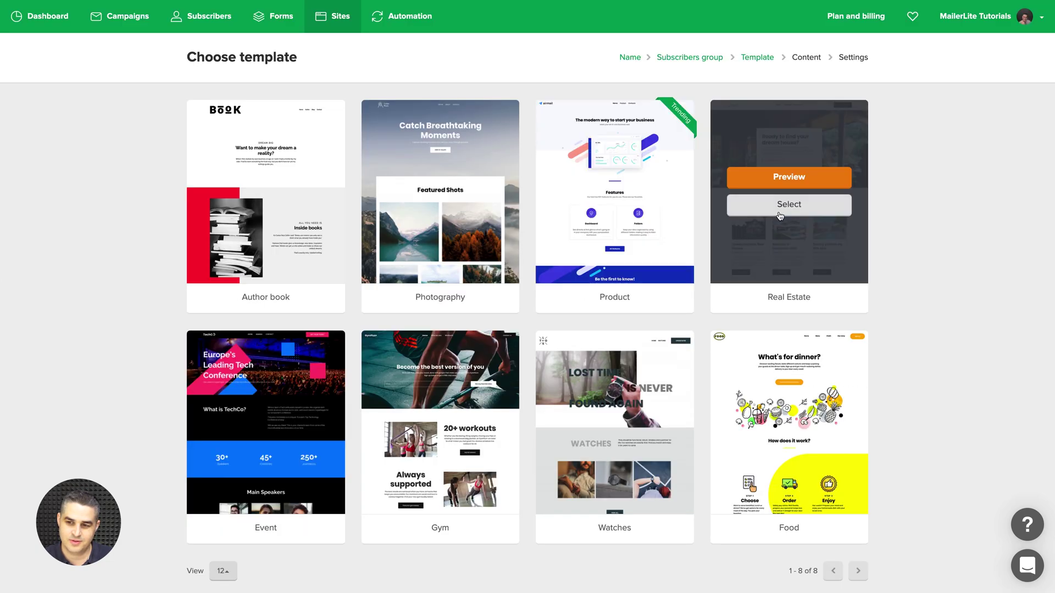
Build the site from the Real Estate template and list its Home, About, Listings and Contact us pages.
{"action": "left_click", "coordinate": [789, 205]}
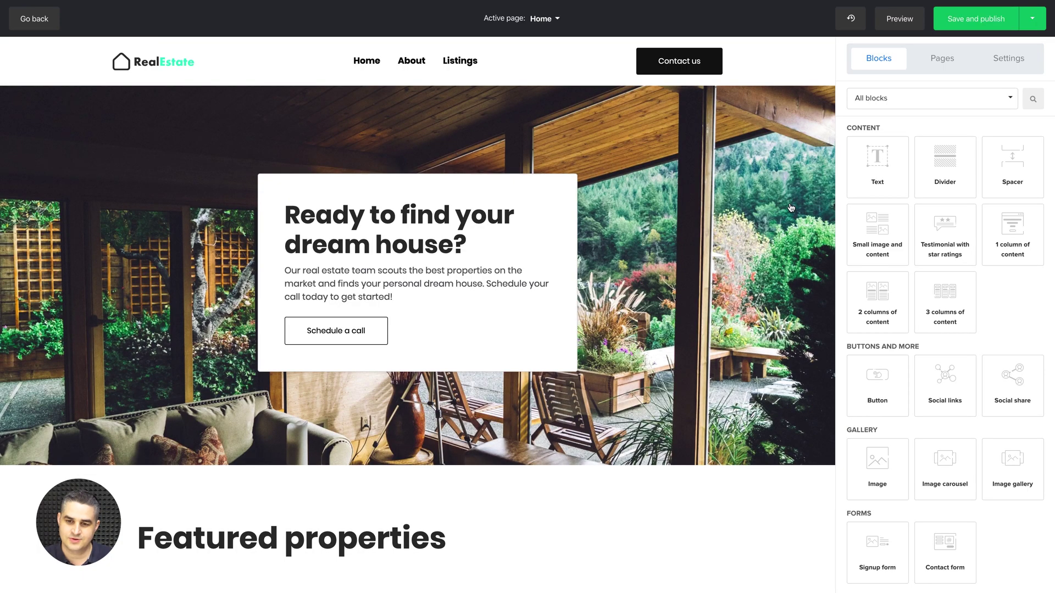
{"action": "scroll", "coordinate": [790, 207], "scroll_direction": "down", "scroll_amount": 5}
{"action": "scroll", "coordinate": [790, 207], "scroll_direction": "down", "scroll_amount": 3}
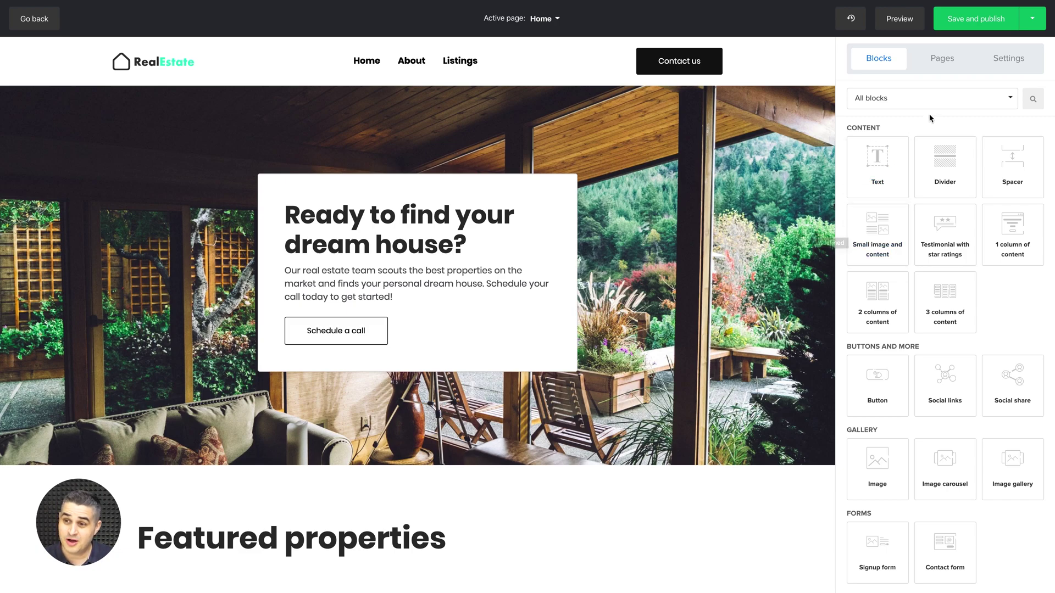
{"action": "left_click", "coordinate": [942, 62]}
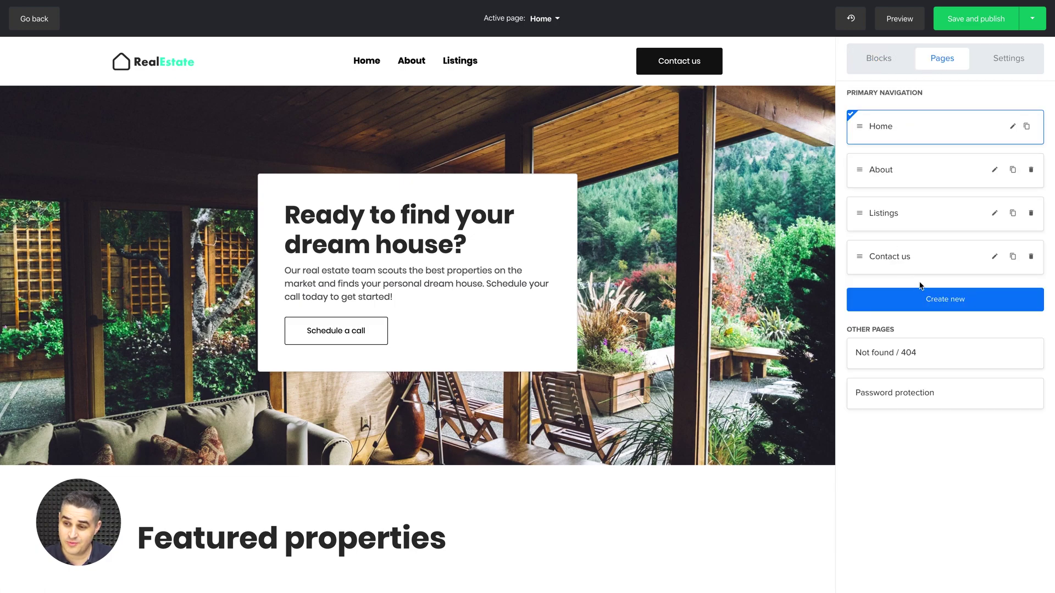
Add and save a new Blog page to the site.
{"action": "left_click", "coordinate": [942, 301]}
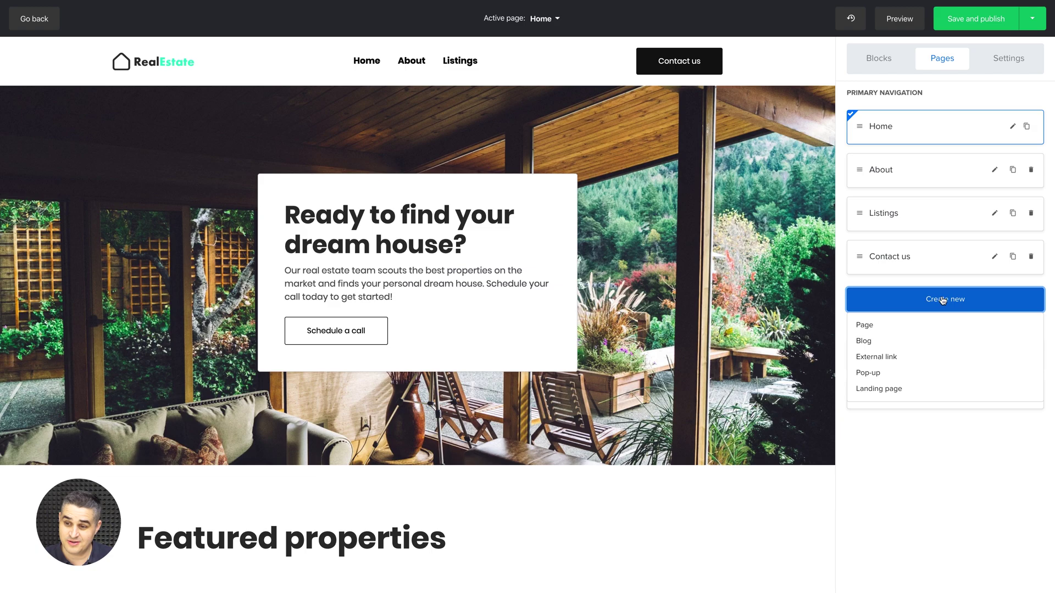
{"action": "left_click", "coordinate": [863, 341]}
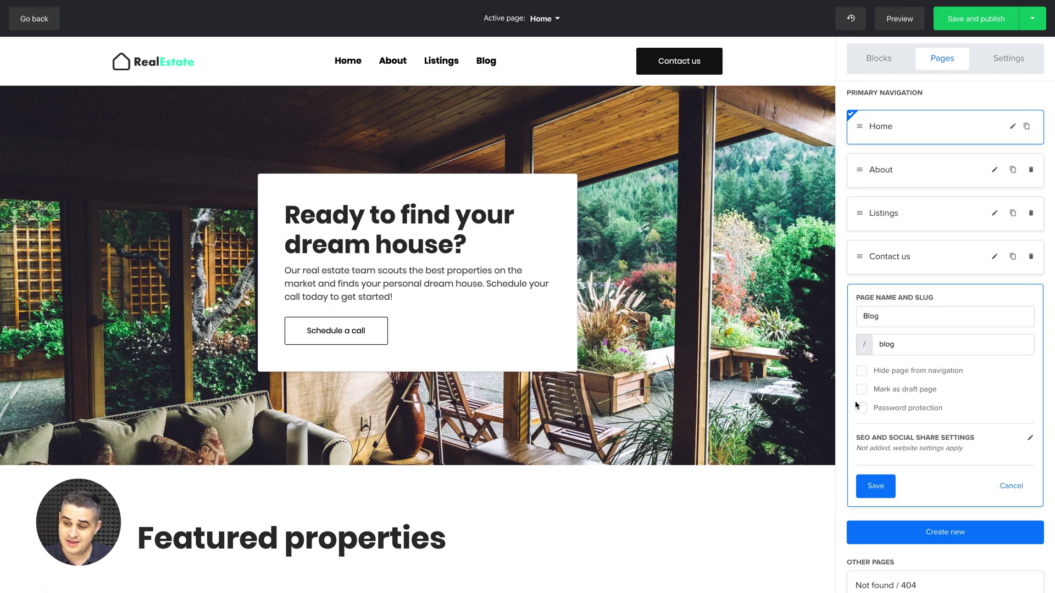
{"action": "left_click", "coordinate": [866, 486]}
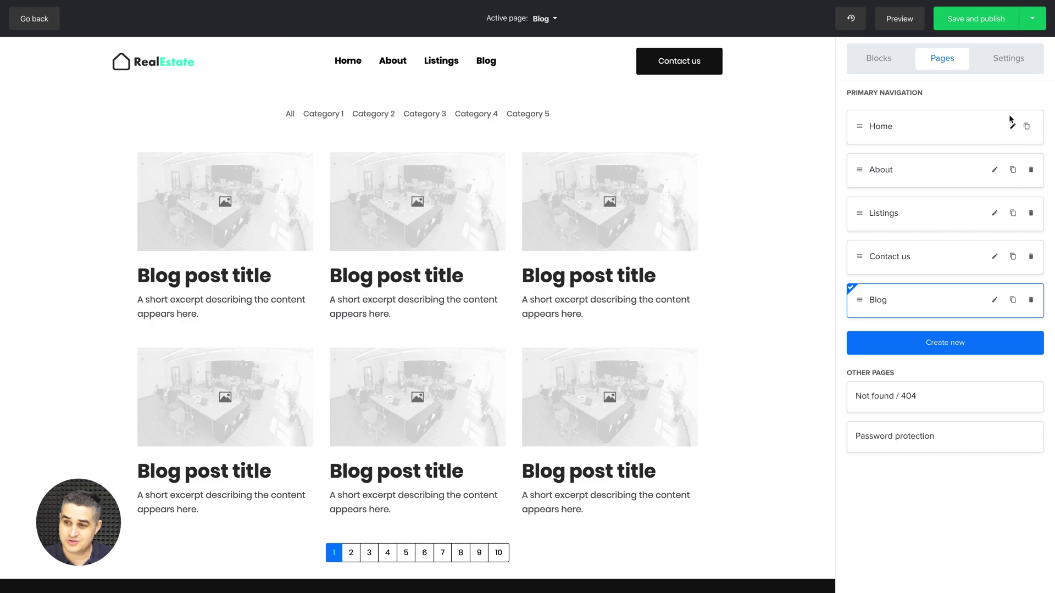
Make the Blog page the home page, then save and publish the website.
{"action": "left_click", "coordinate": [994, 302]}
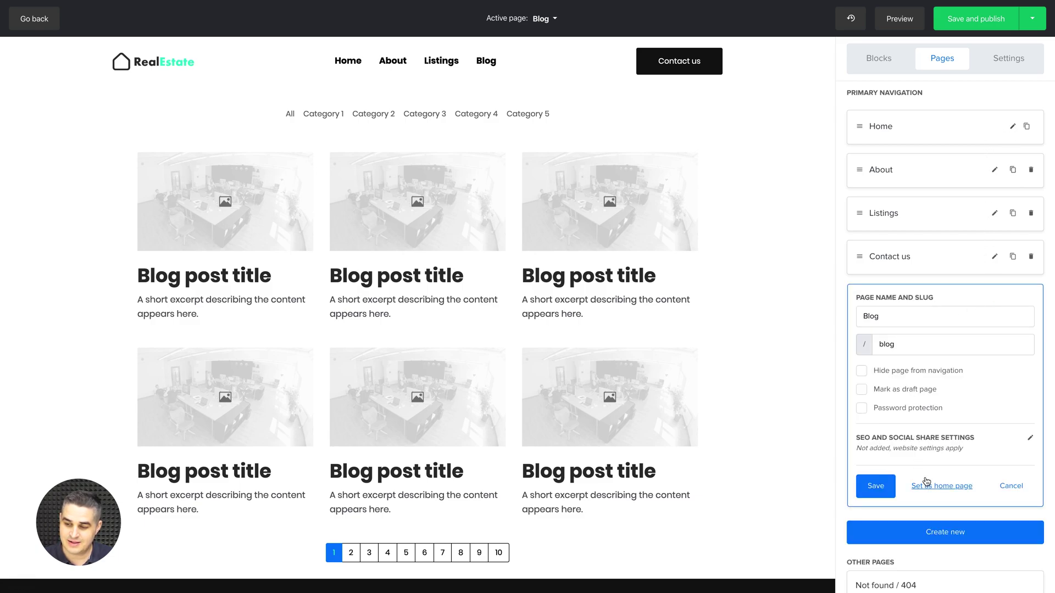
{"action": "left_click", "coordinate": [935, 486]}
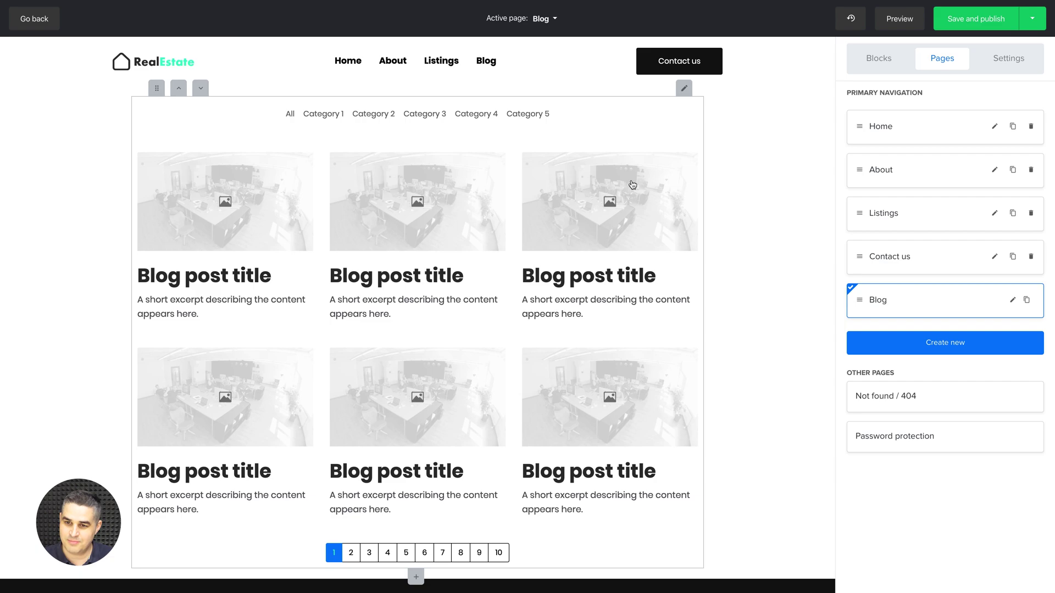
{"action": "left_click", "coordinate": [679, 88]}
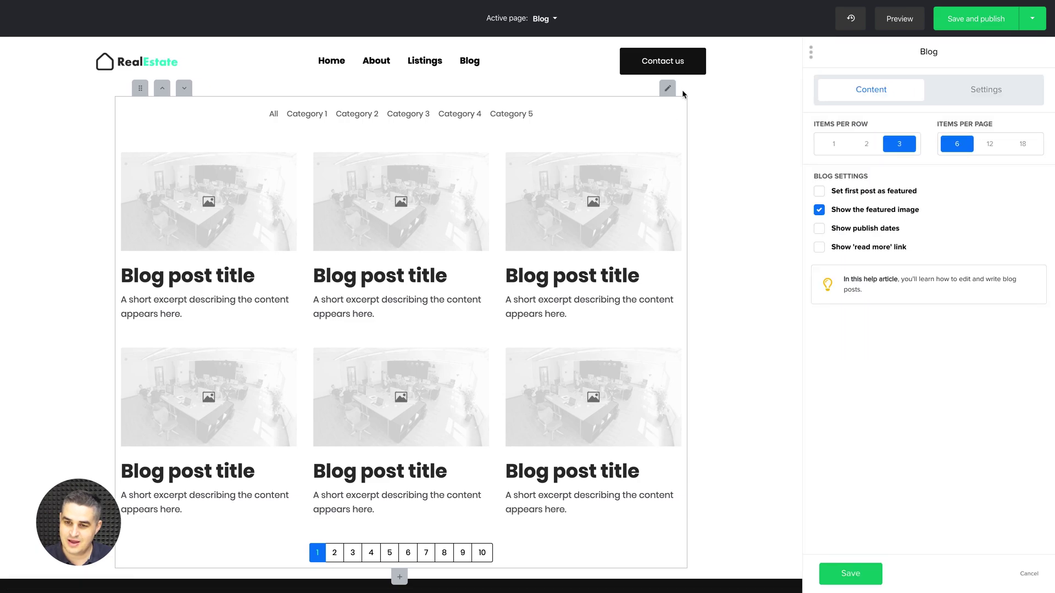
{"action": "left_click", "coordinate": [1009, 28]}
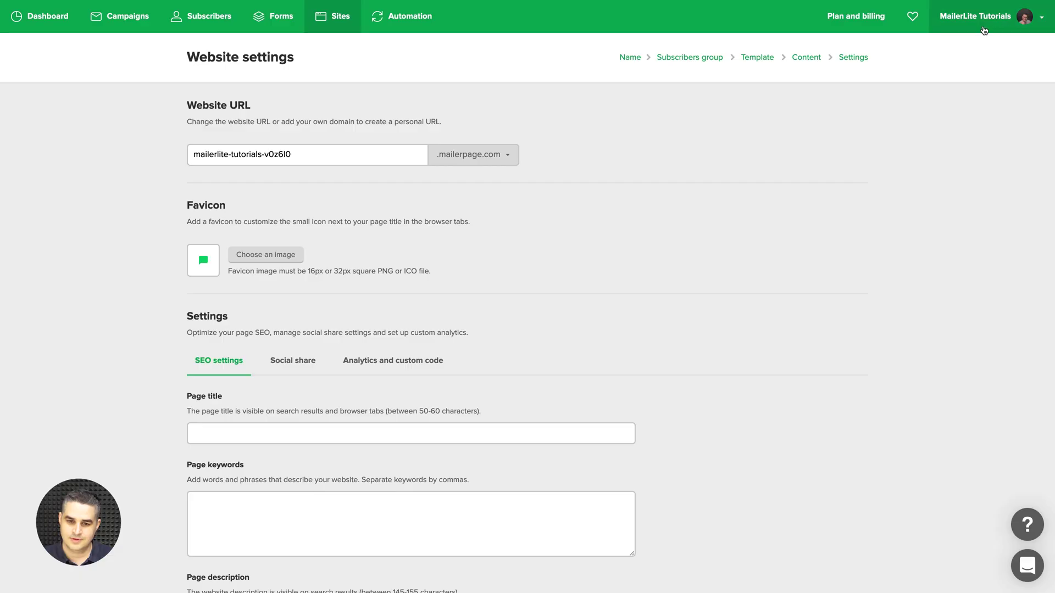
Set the website URL to Blog.mailerpage.com and finish the site setup.
{"action": "scroll", "coordinate": [600, 215], "scroll_direction": "down", "scroll_amount": 1}
{"action": "scroll", "coordinate": [600, 216], "scroll_direction": "down", "scroll_amount": 3}
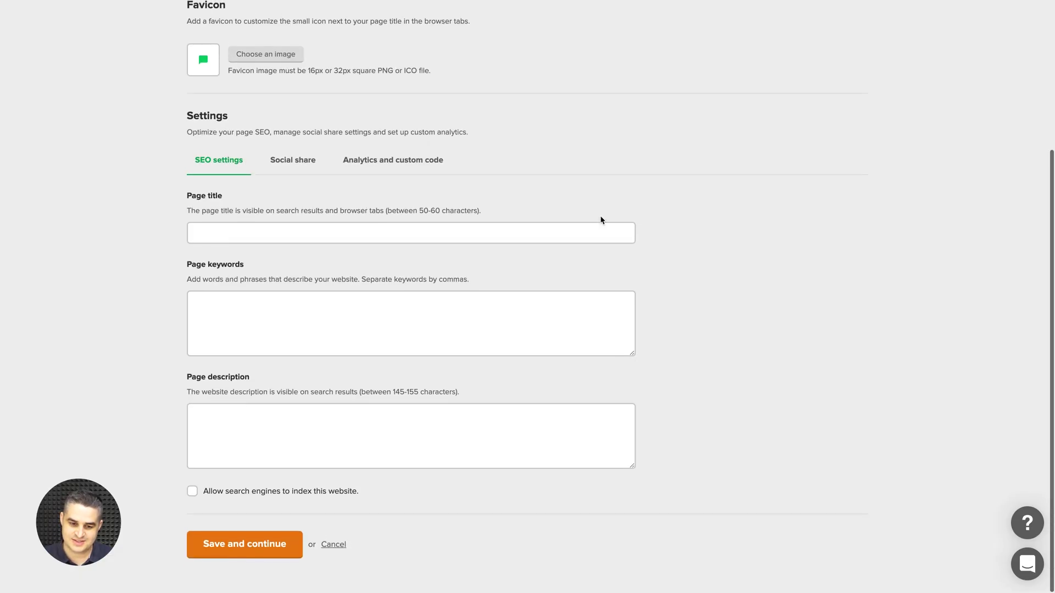
{"action": "scroll", "coordinate": [583, 217], "scroll_direction": "up", "scroll_amount": 5}
{"action": "left_click", "coordinate": [306, 156]}
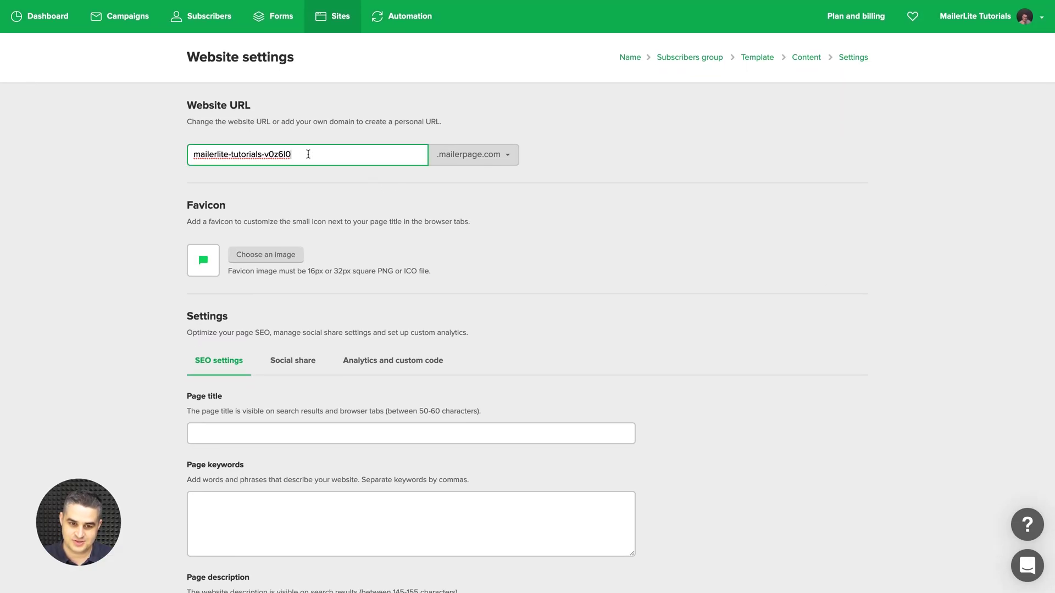
{"action": "key", "text": "ctrl+a"}
{"action": "type", "text": "Blog"}
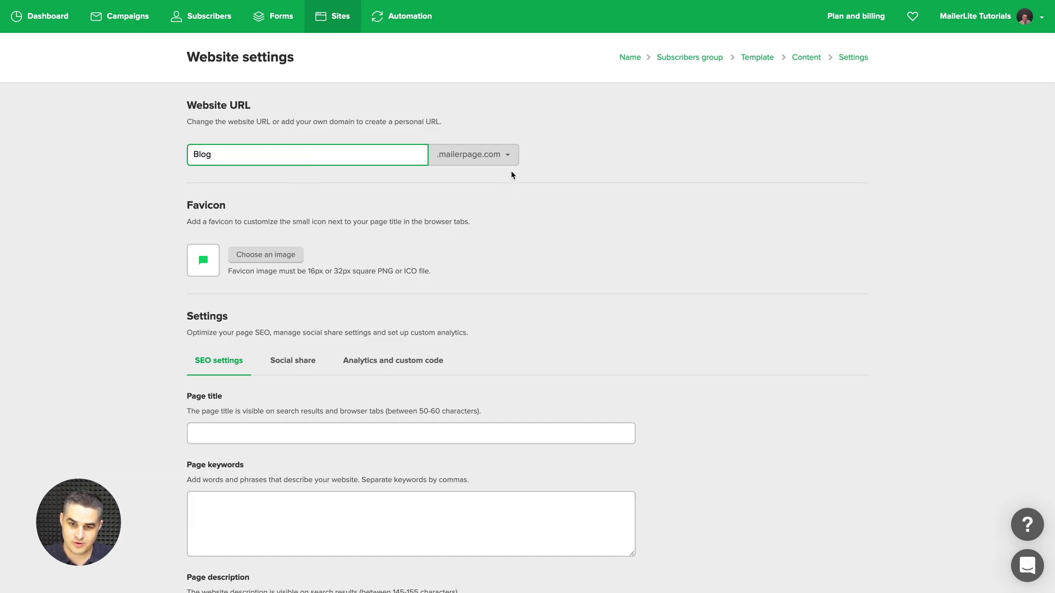
{"action": "left_click", "coordinate": [510, 156]}
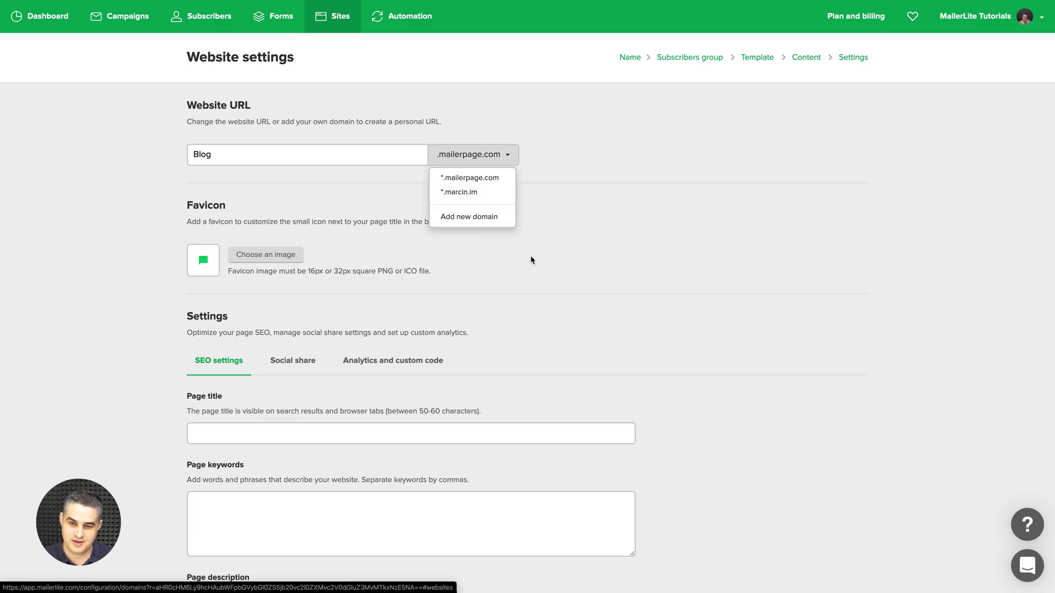
{"action": "scroll", "coordinate": [530, 259], "scroll_direction": "down", "scroll_amount": 5}
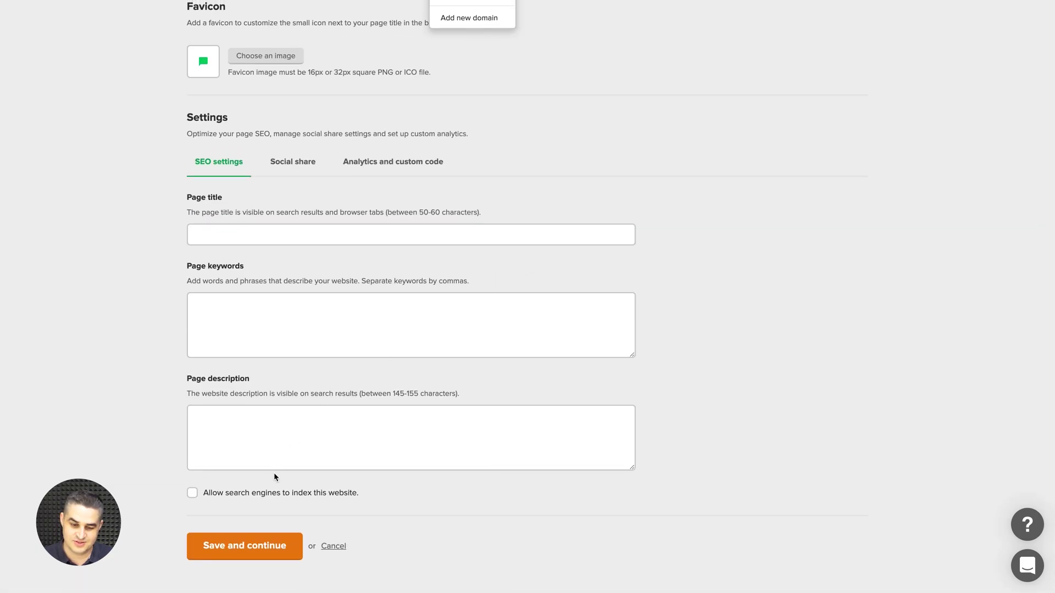
{"action": "left_click", "coordinate": [262, 541]}
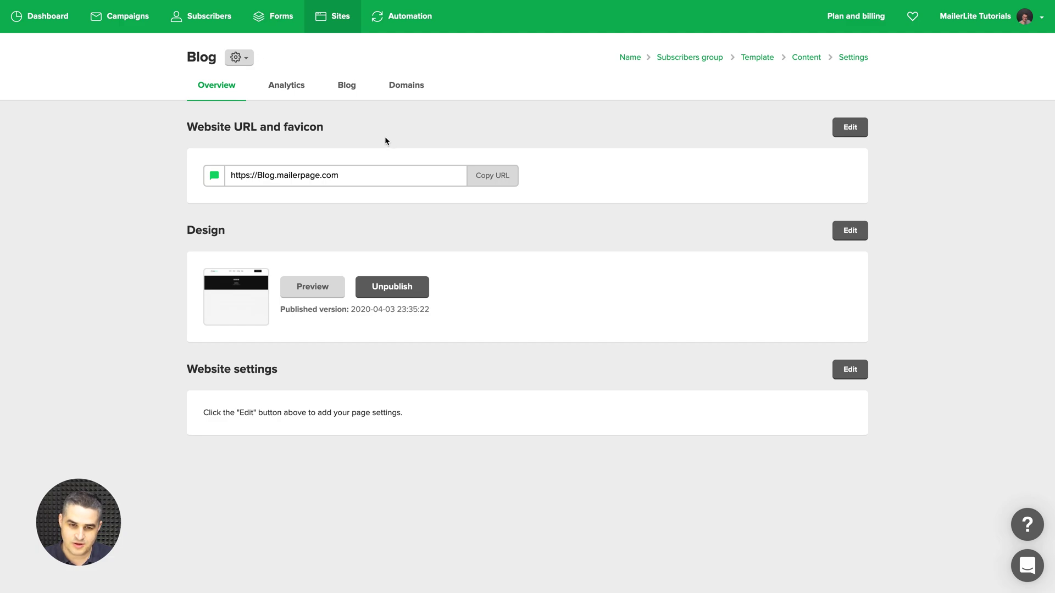
Create and save a blog category named 'Marketing'.
{"action": "left_click", "coordinate": [347, 88]}
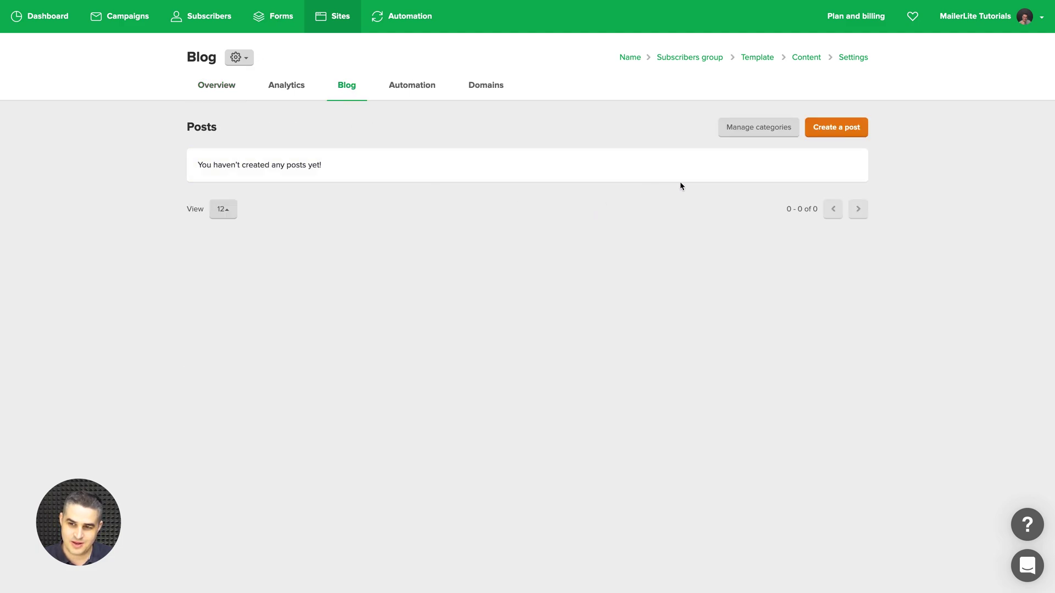
{"action": "left_click", "coordinate": [751, 130]}
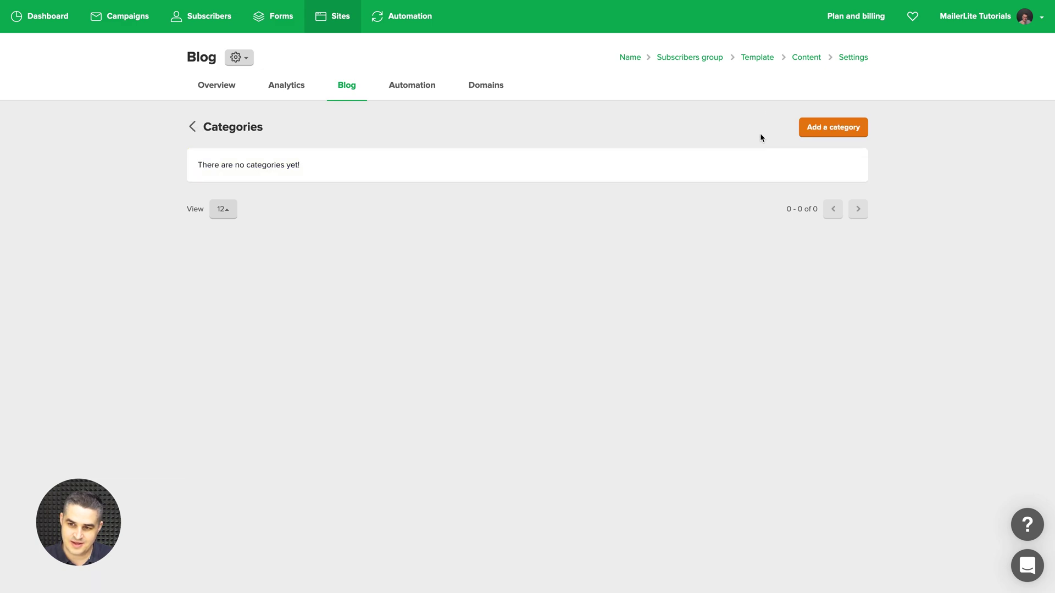
{"action": "left_click", "coordinate": [830, 132]}
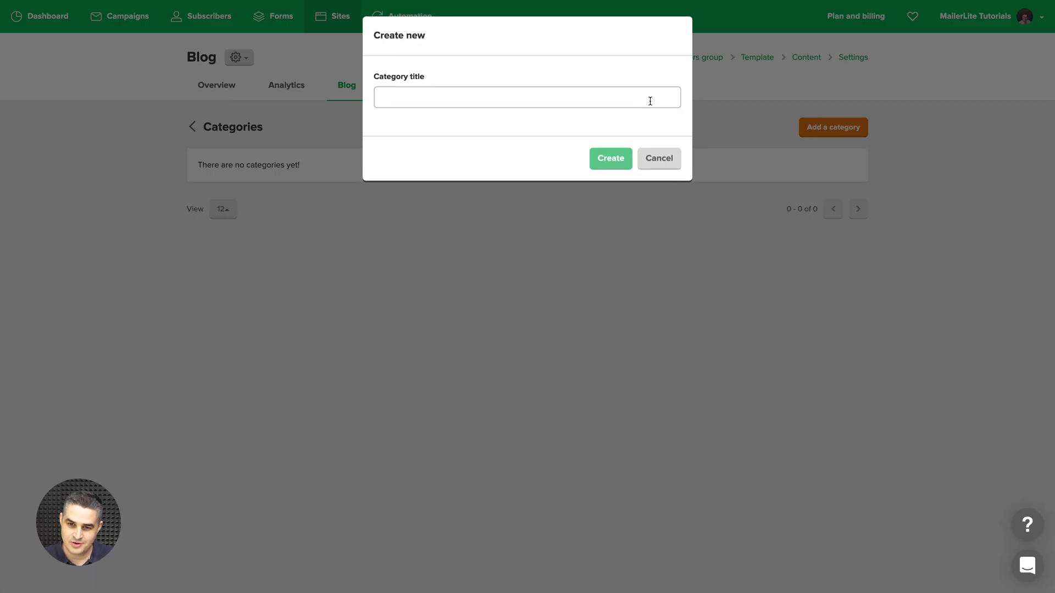
{"action": "left_click", "coordinate": [625, 101]}
{"action": "type", "text": "Mark"}
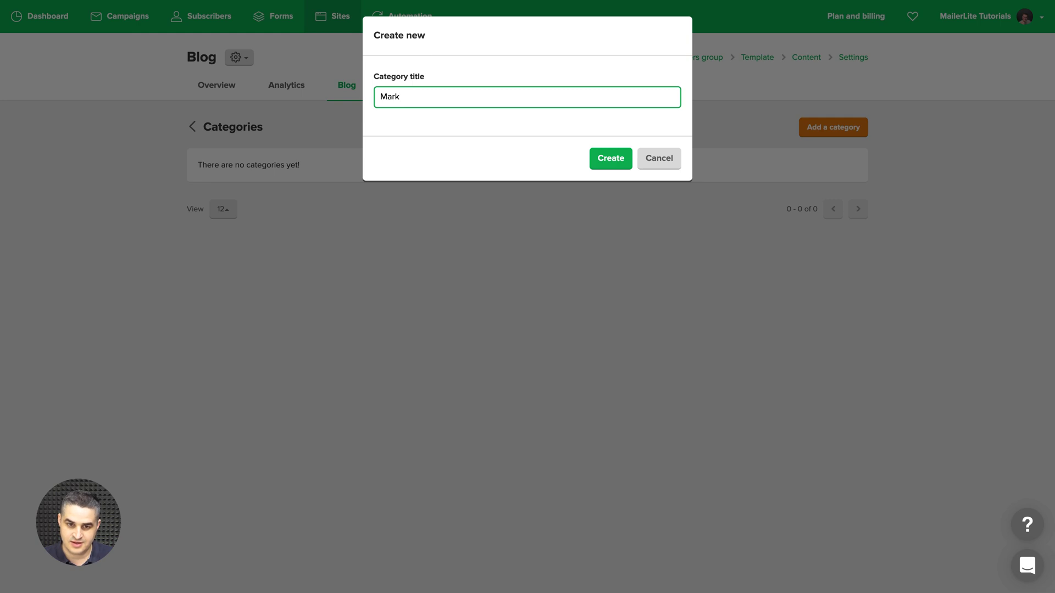
{"action": "type", "text": "eting"}
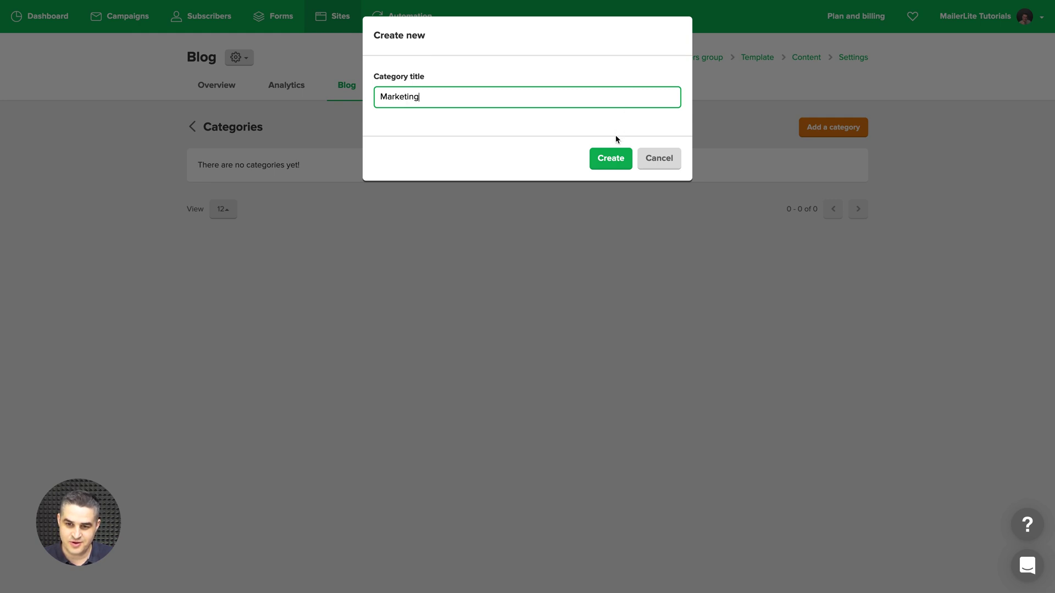
{"action": "left_click", "coordinate": [609, 158]}
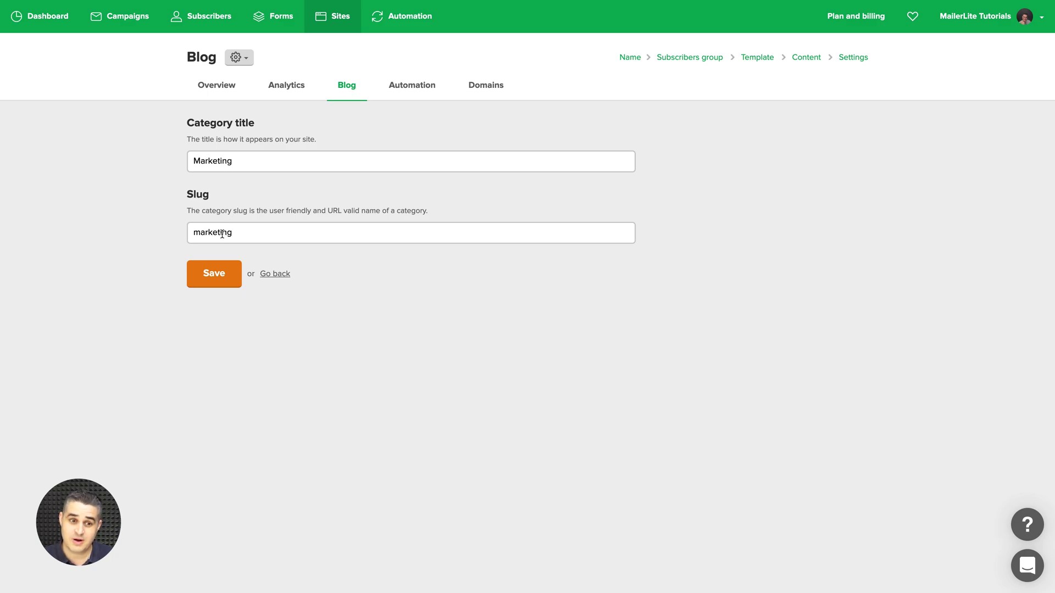
{"action": "left_click", "coordinate": [202, 274]}
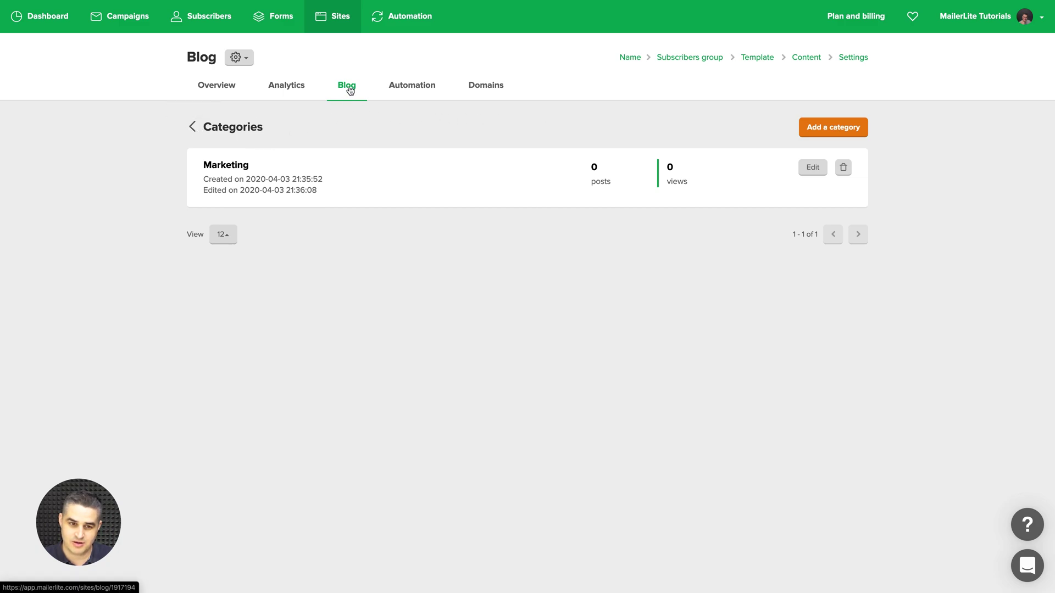
Return to the empty post list and check the category filter lists Marketing.
{"action": "left_click", "coordinate": [192, 127]}
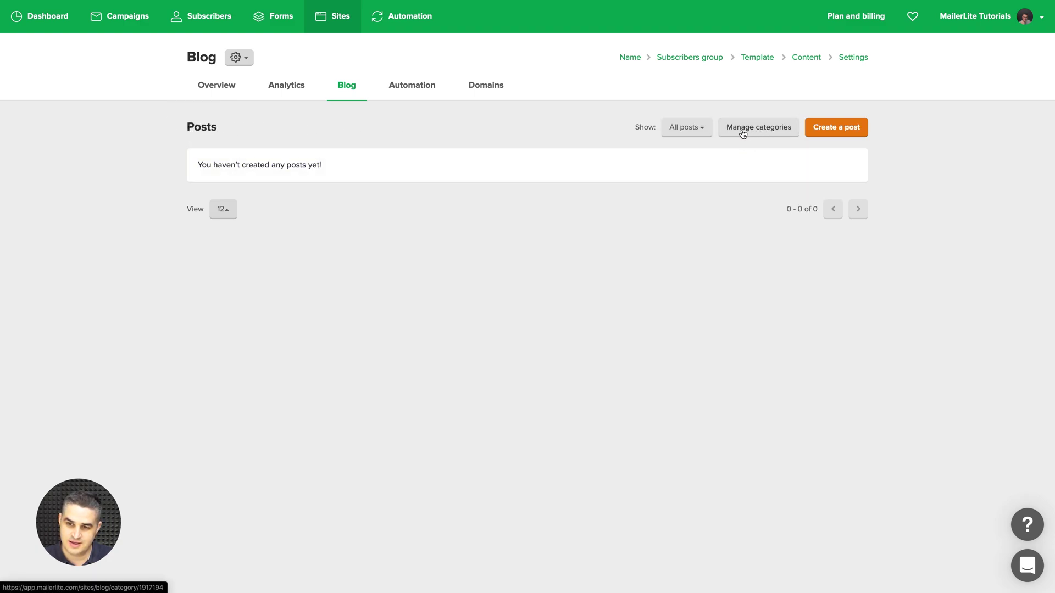
{"action": "left_click", "coordinate": [693, 131]}
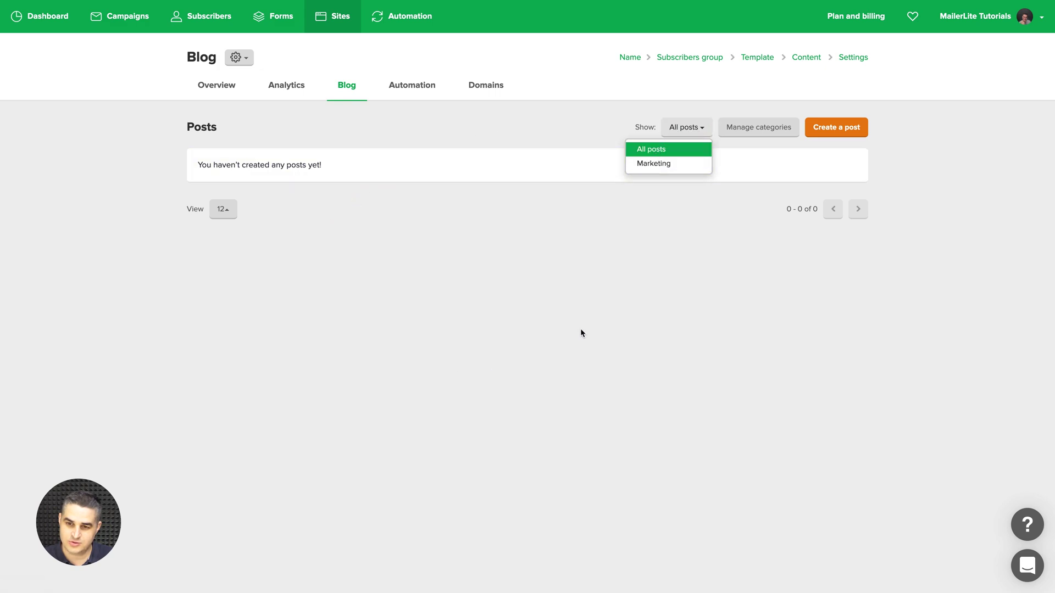
{"action": "left_click", "coordinate": [691, 226]}
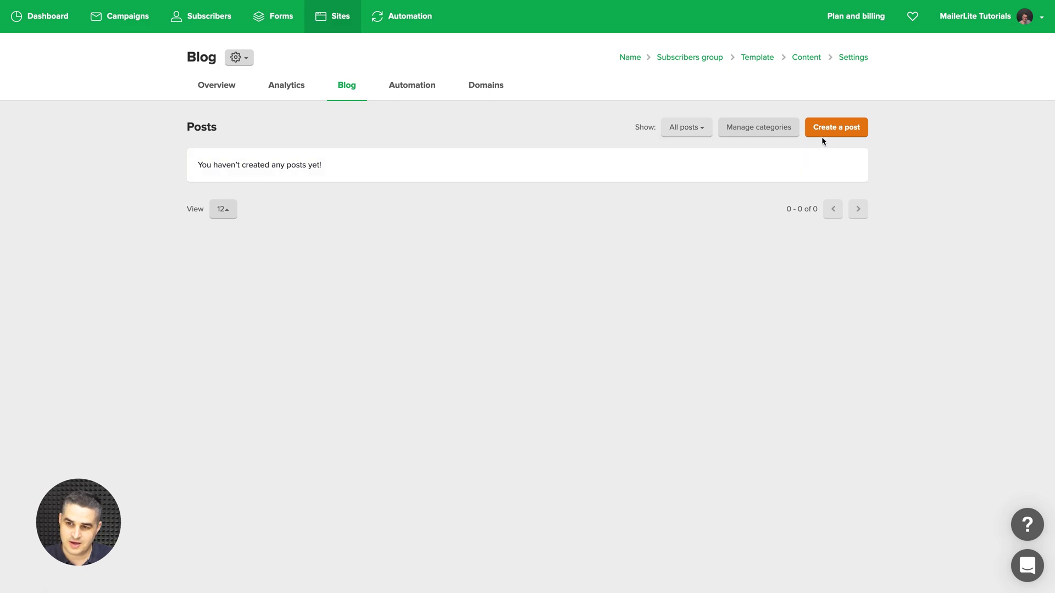
Create a blog post titled 'First Post' and set its clicks heatmap to ON.
{"action": "left_click", "coordinate": [833, 127]}
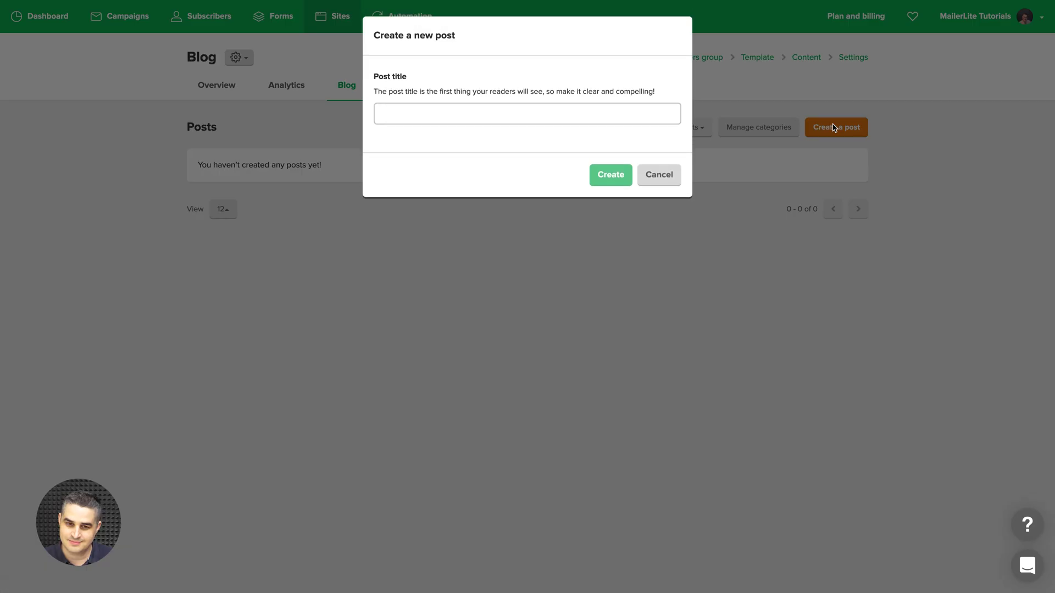
{"action": "left_click", "coordinate": [560, 113]}
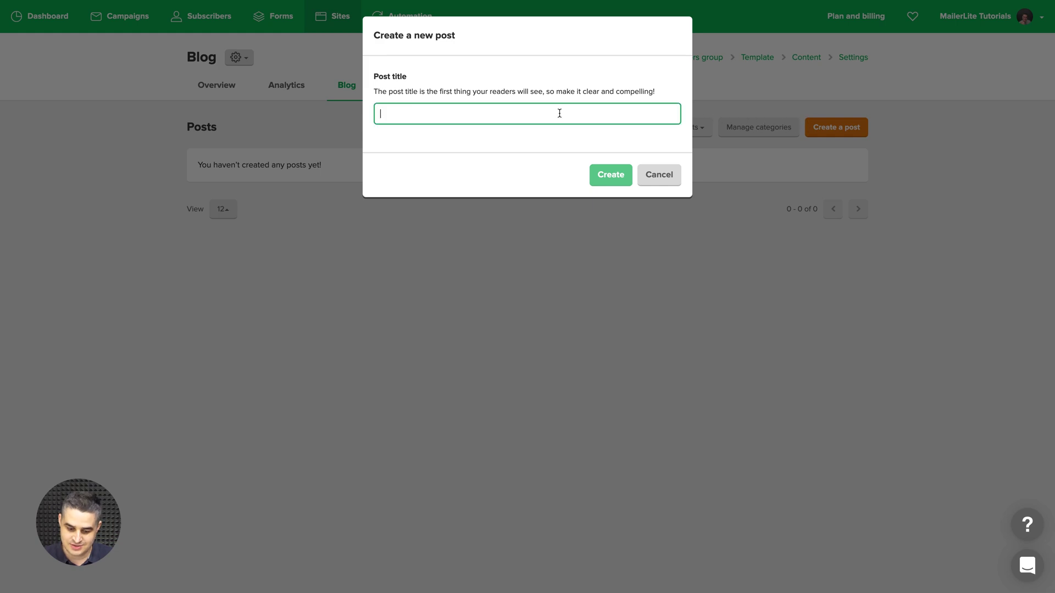
{"action": "type", "text": "First Post"}
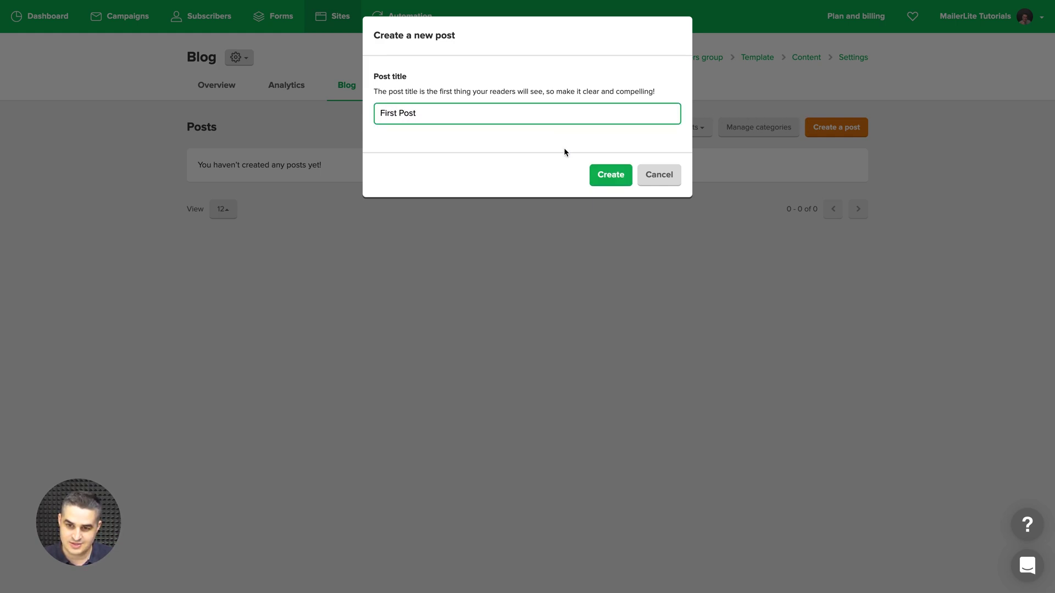
{"action": "left_click", "coordinate": [604, 176]}
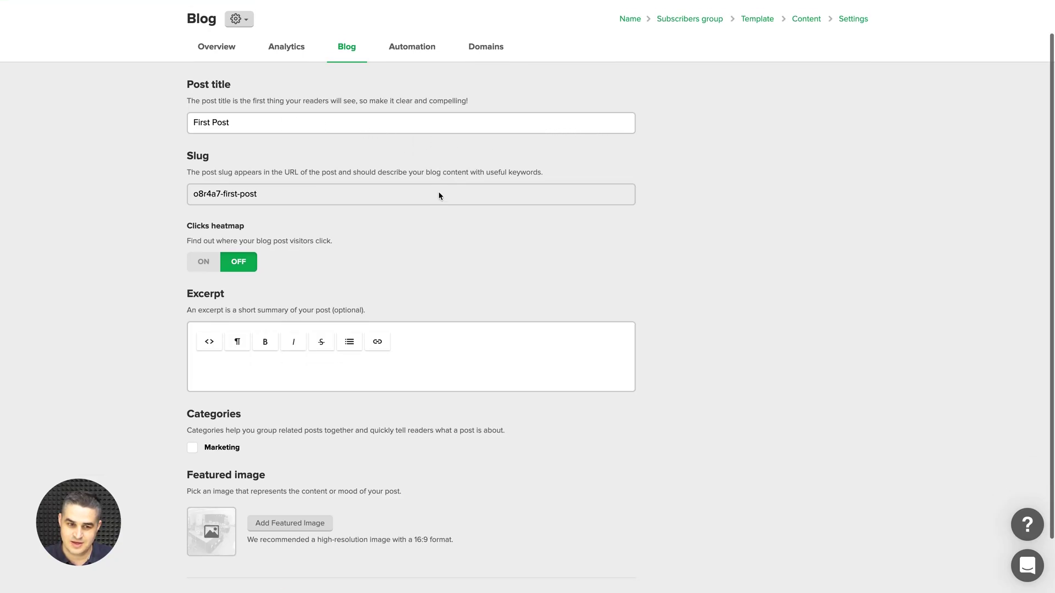
{"action": "scroll", "coordinate": [438, 196], "scroll_direction": "down", "scroll_amount": 3}
{"action": "left_click", "coordinate": [204, 201]}
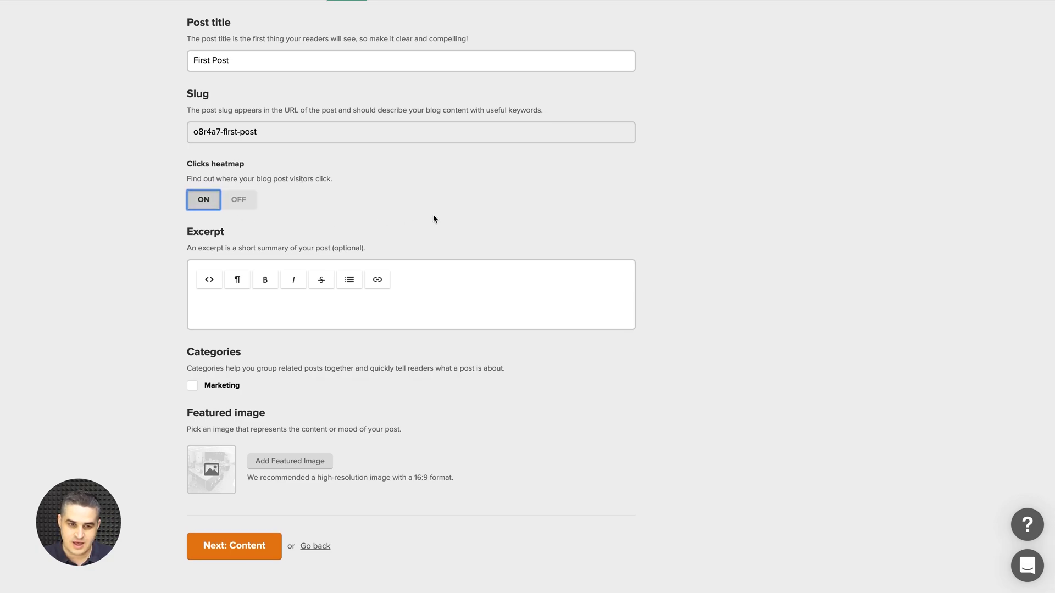
Select and copy the remote working tools article's introduction paragraphs.
{"action": "scroll", "coordinate": [433, 218], "scroll_direction": "down", "scroll_amount": 1}
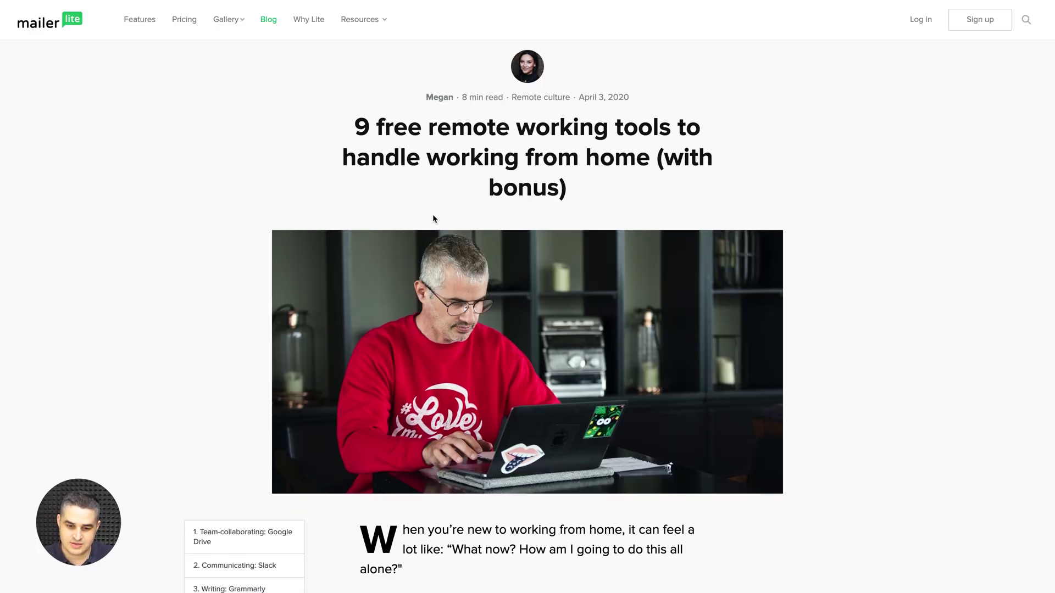
{"action": "scroll", "coordinate": [433, 218], "scroll_direction": "down", "scroll_amount": 5}
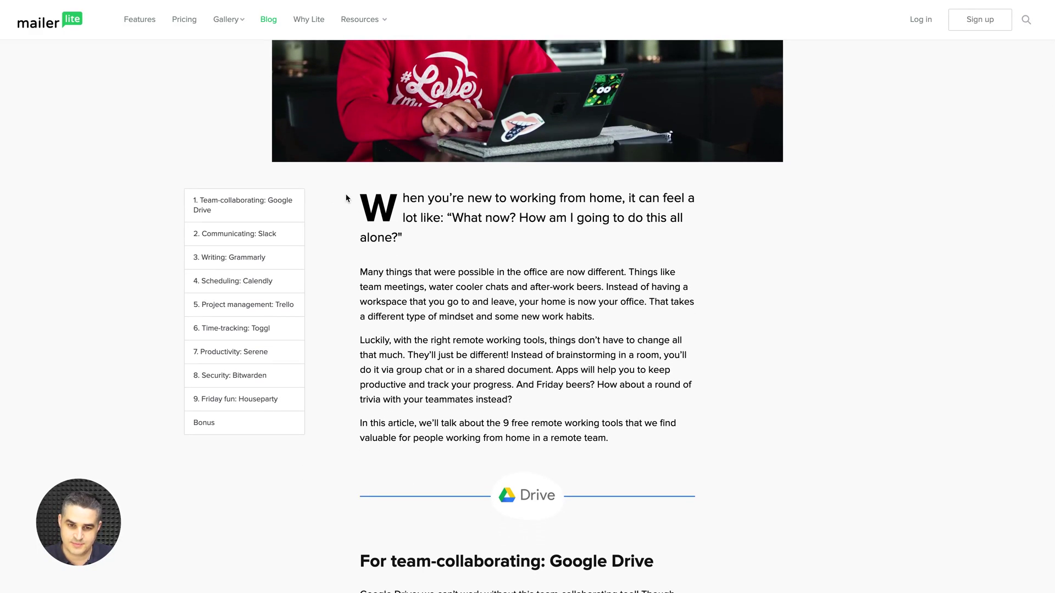
{"action": "left_click_drag", "start_coordinate": [358, 197], "coordinate": [653, 443]}
{"action": "key", "text": "ctrl+c"}
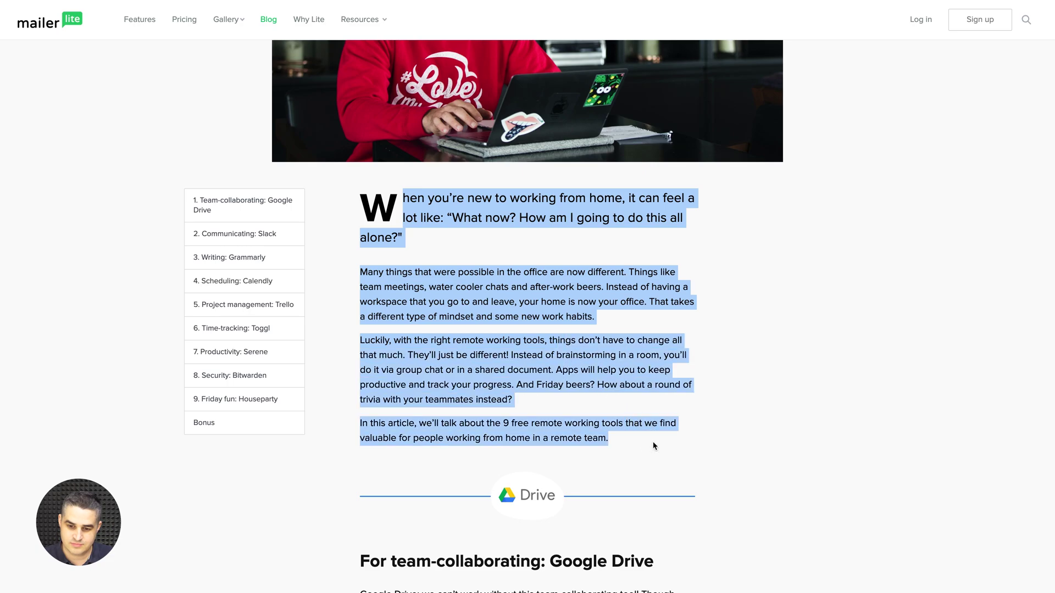
{"action": "scroll", "coordinate": [648, 432], "scroll_direction": "up", "scroll_amount": 6}
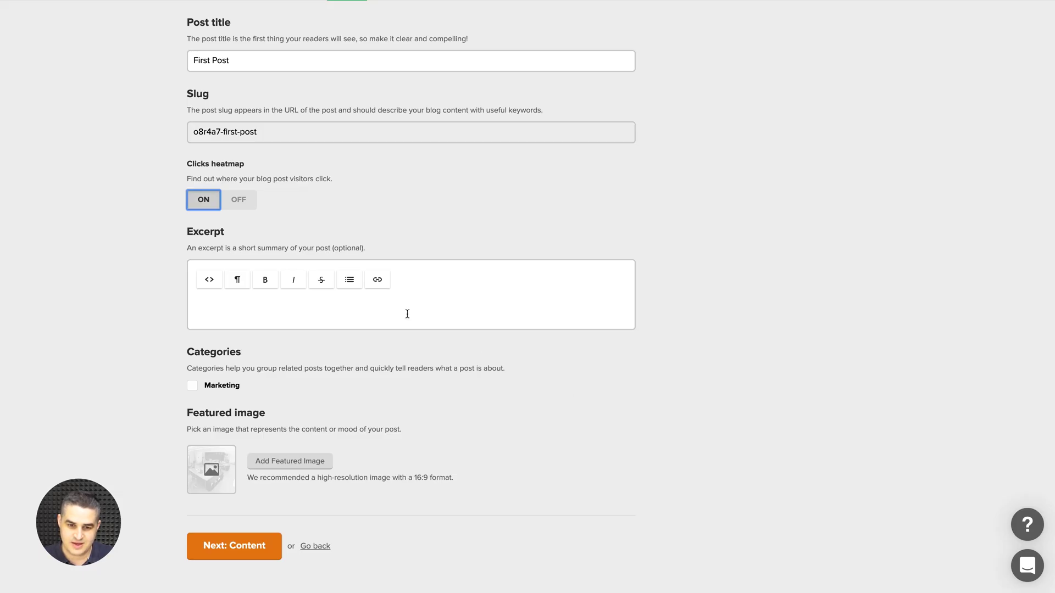
Paste the article intro into the excerpt, fix the missing 'W', and keep only two paragraphs.
{"action": "left_click", "coordinate": [407, 313]}
{"action": "key", "text": "ctrl+v"}
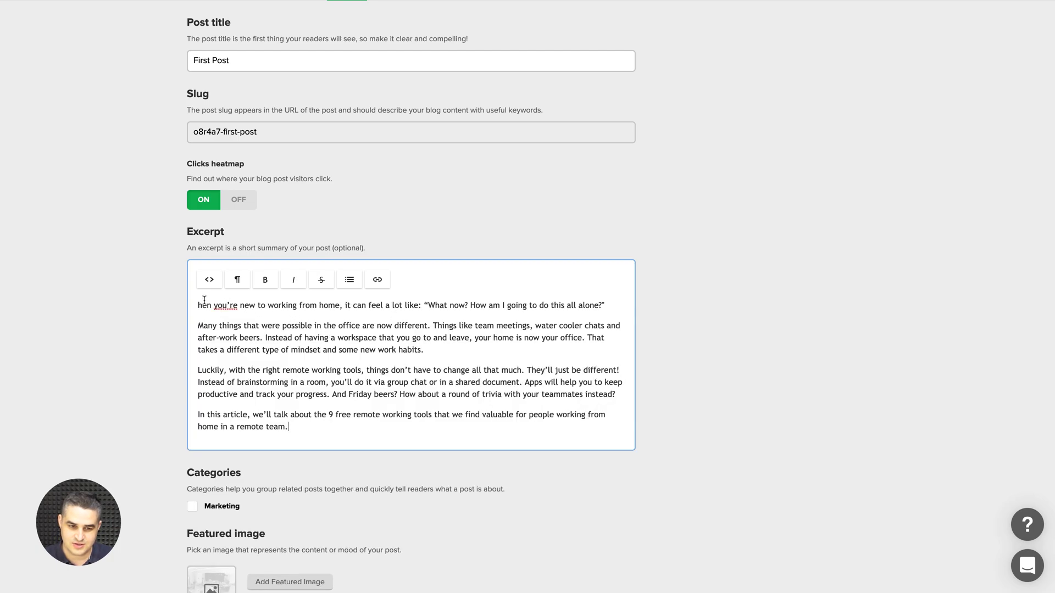
{"action": "type", "text": "W"}
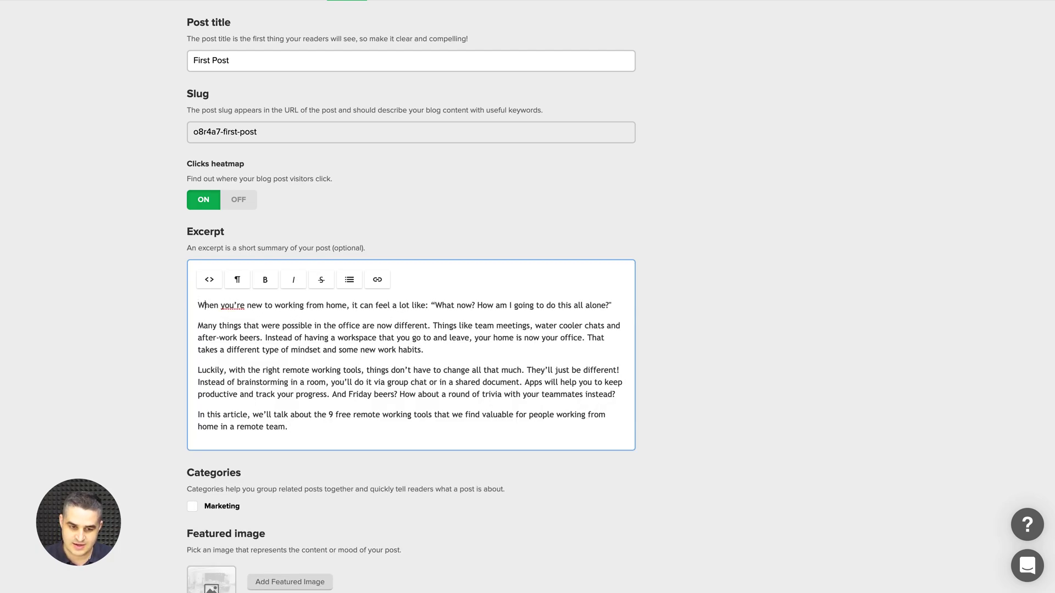
{"action": "left_click_drag", "start_coordinate": [307, 429], "coordinate": [187, 372]}
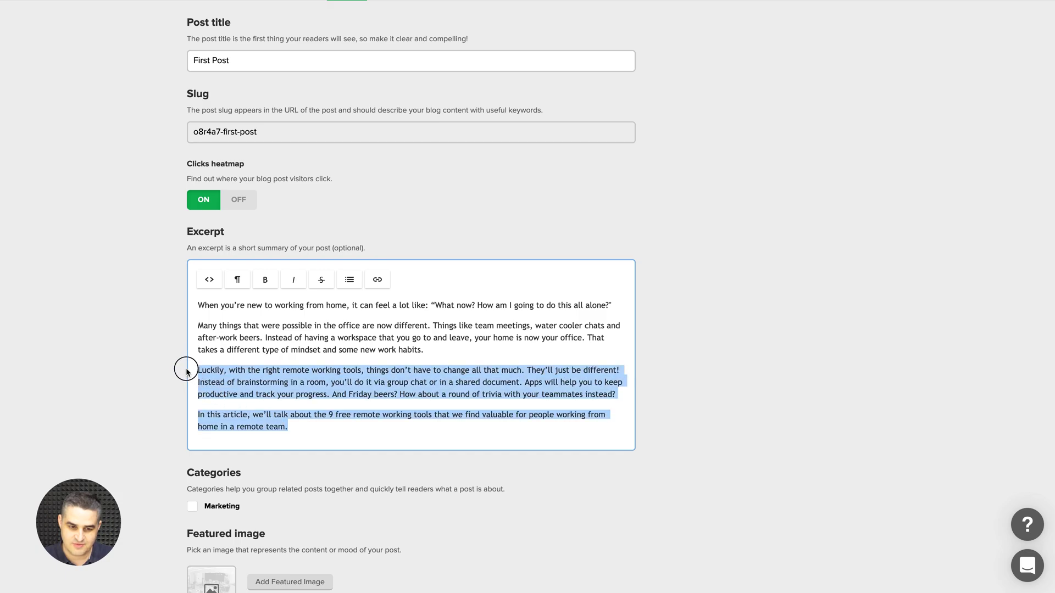
{"action": "key", "text": "BackSpace"}
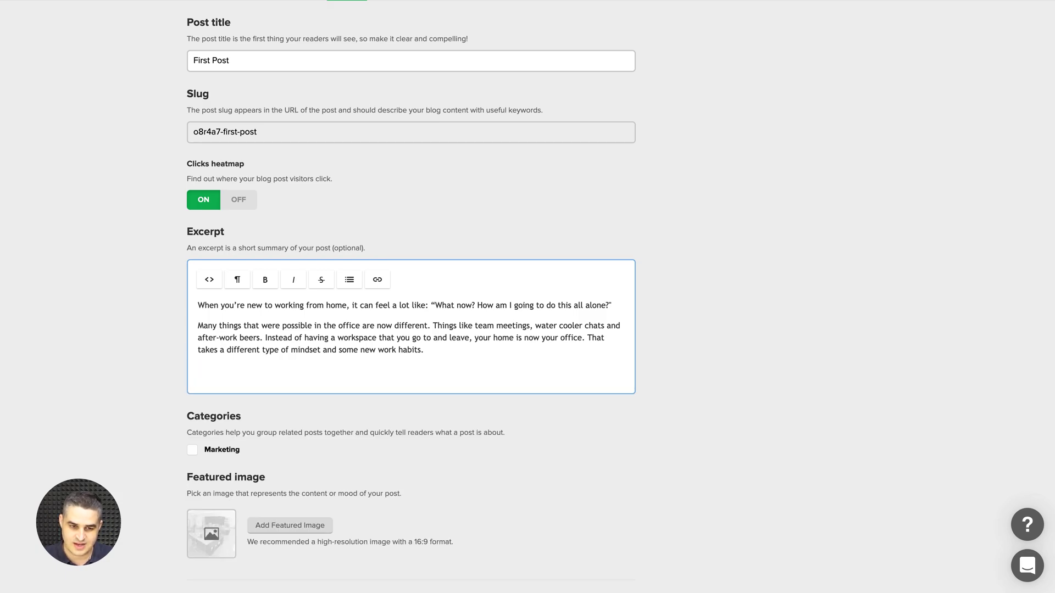
Tick the Marketing category and open the featured image picker.
{"action": "left_click", "coordinate": [192, 450]}
{"action": "scroll", "coordinate": [358, 456], "scroll_direction": "down", "scroll_amount": 2}
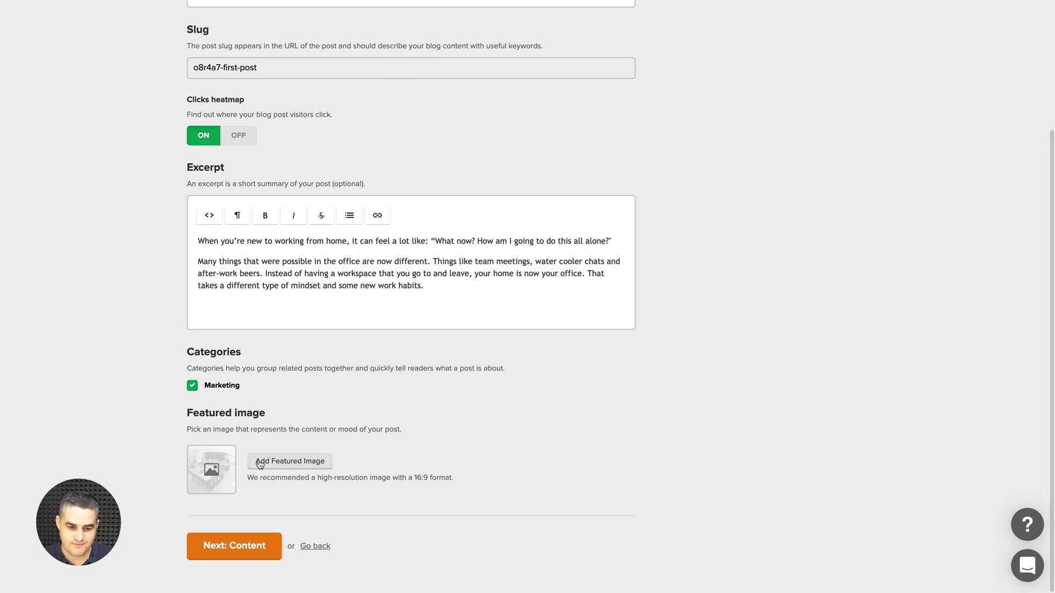
{"action": "left_click", "coordinate": [221, 467]}
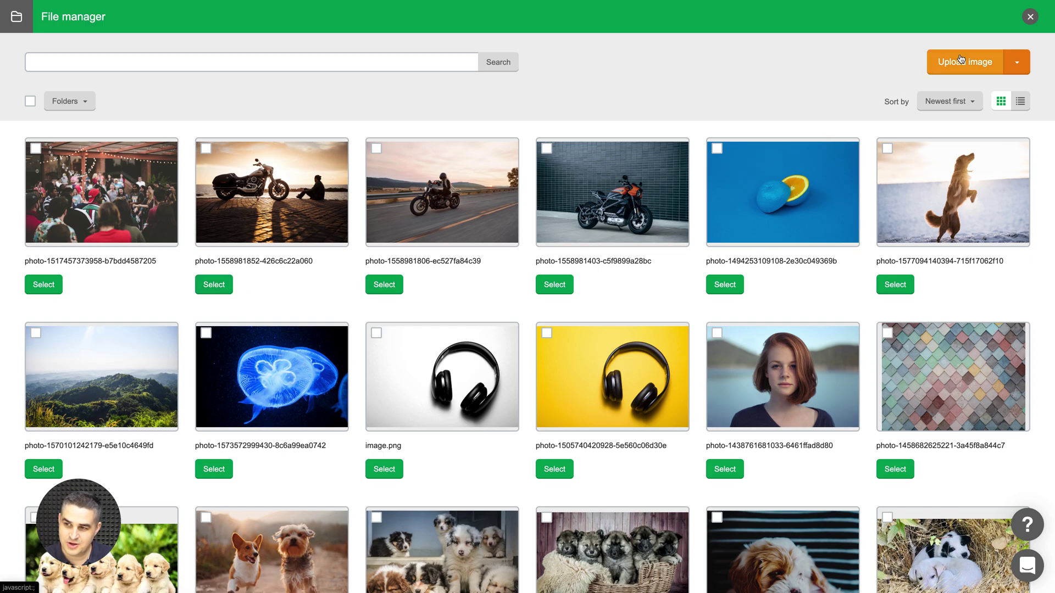
Import the 'Large suburban house' photo from an Unsplash 'house' search as featured image.
{"action": "left_click", "coordinate": [1016, 62]}
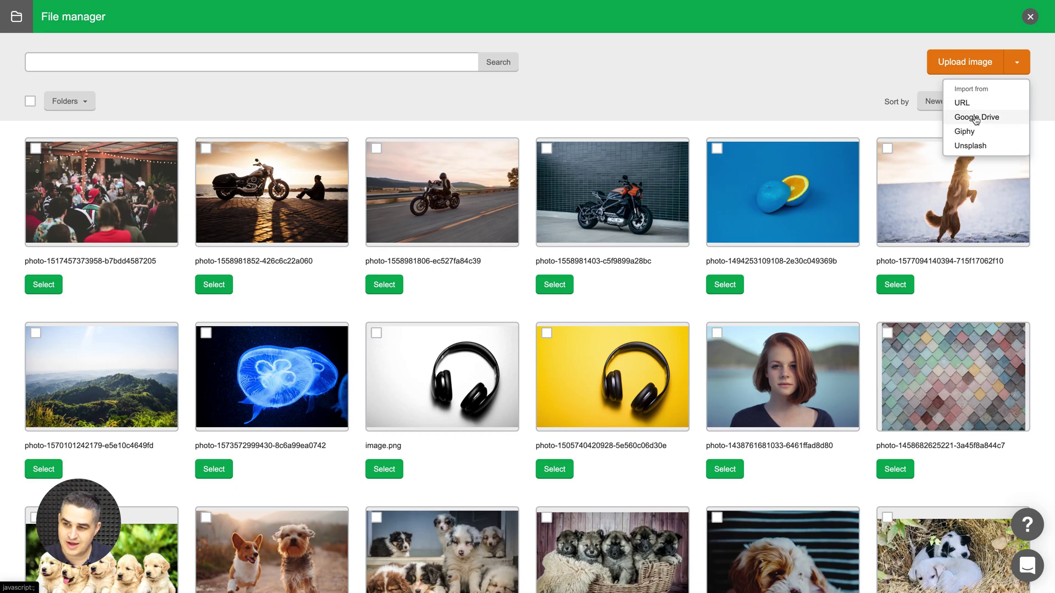
{"action": "left_click", "coordinate": [970, 146]}
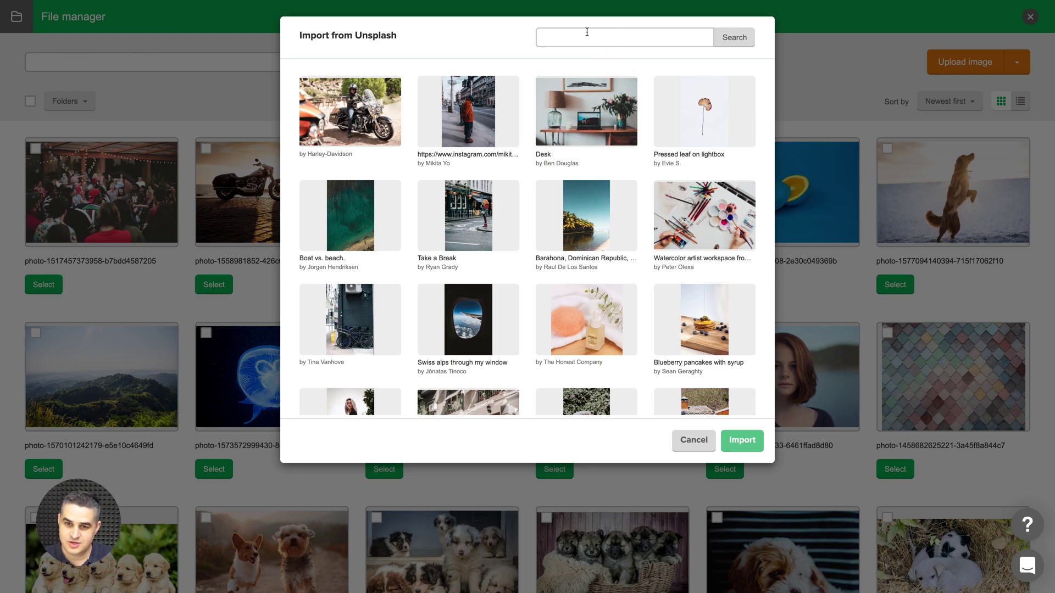
{"action": "left_click", "coordinate": [587, 32]}
{"action": "type", "text": "hou"}
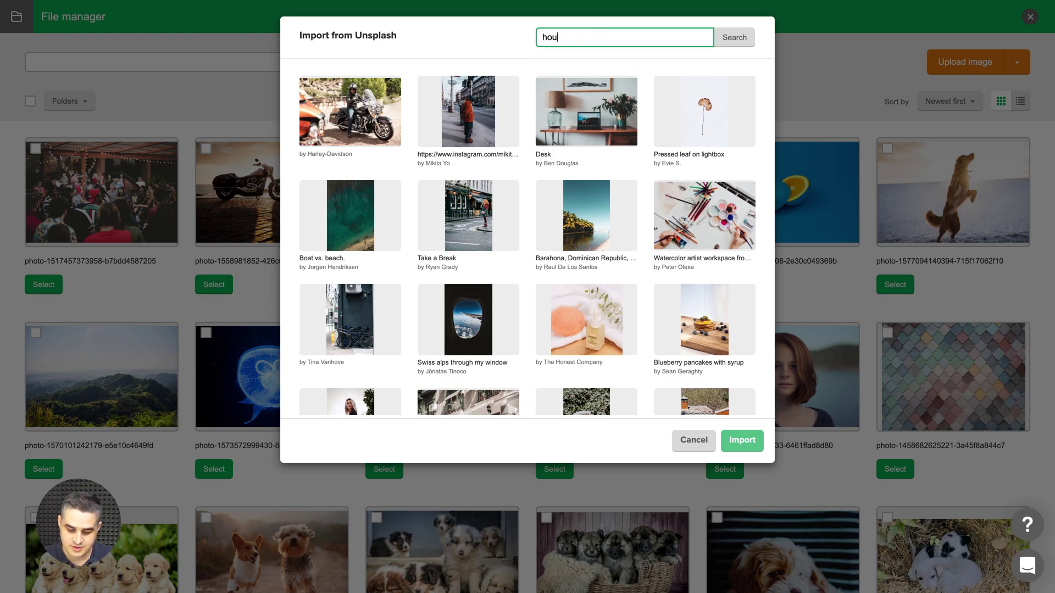
{"action": "type", "text": "se"}
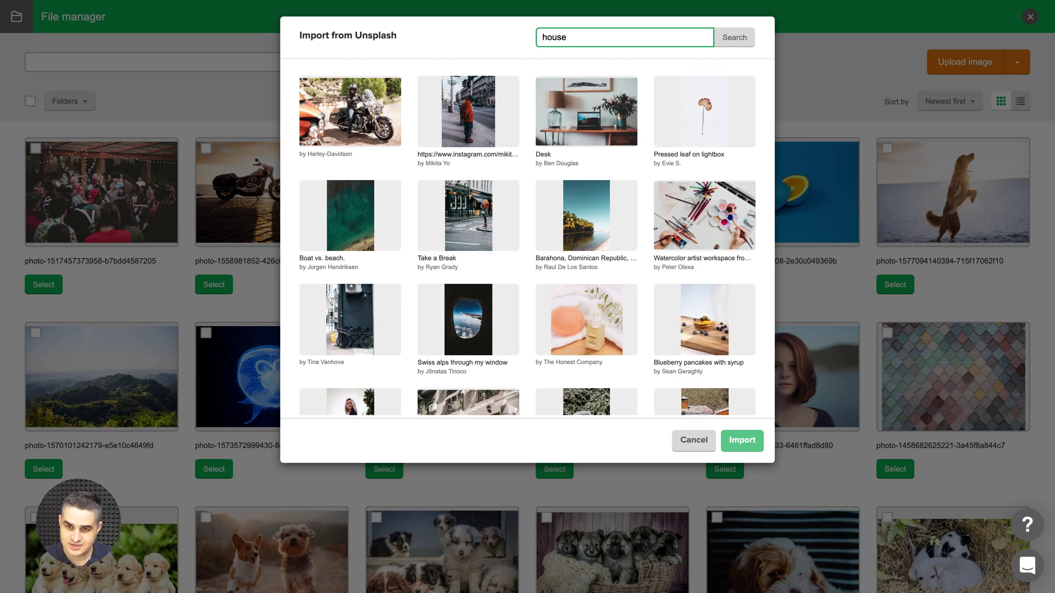
{"action": "key", "text": "Return"}
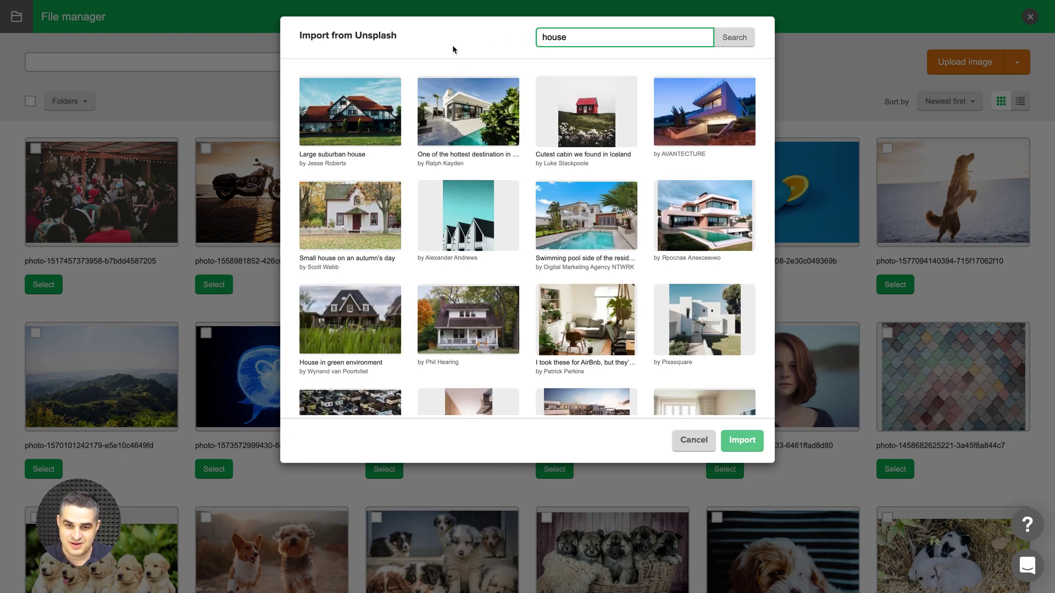
{"action": "left_click", "coordinate": [340, 127]}
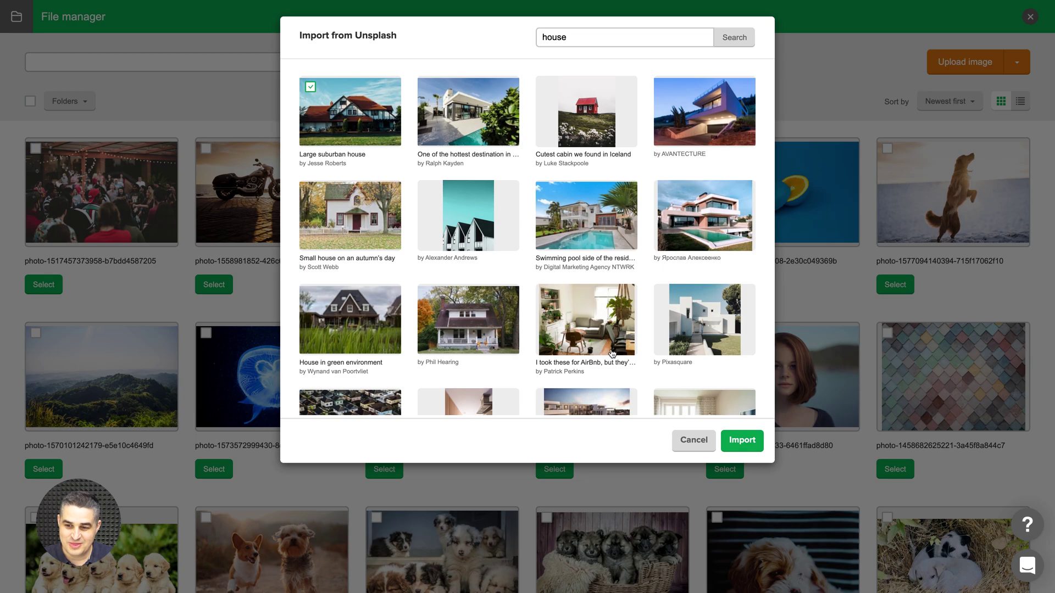
{"action": "left_click", "coordinate": [733, 440]}
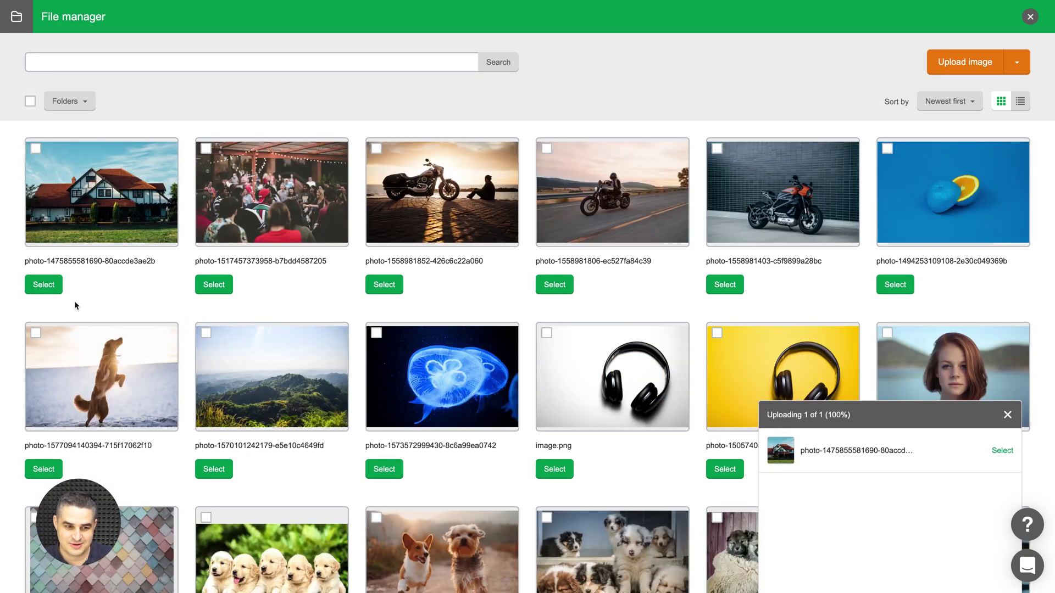
{"action": "left_click", "coordinate": [45, 285]}
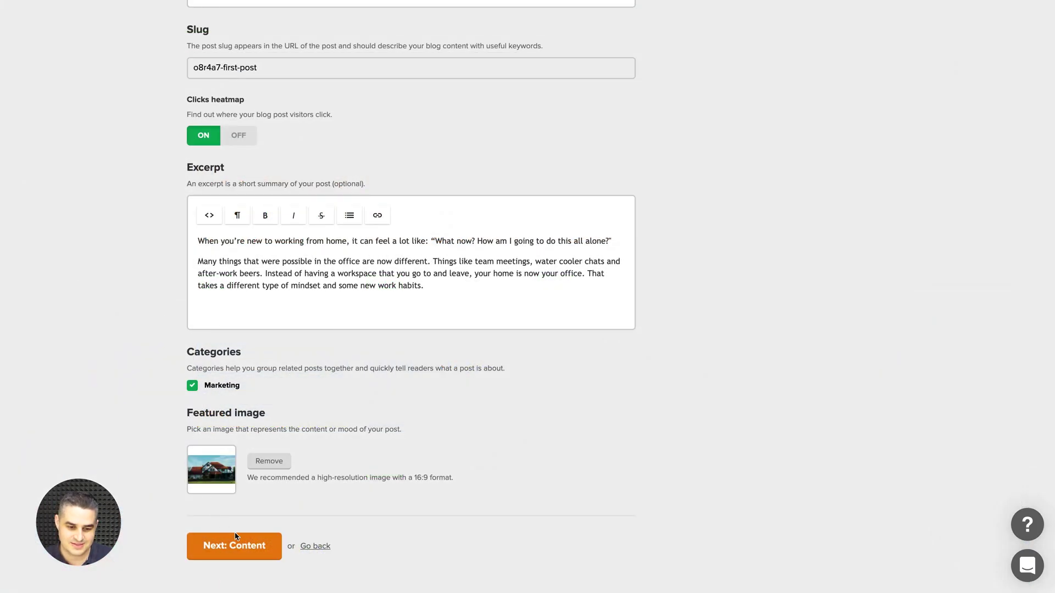
{"action": "left_click", "coordinate": [248, 543]}
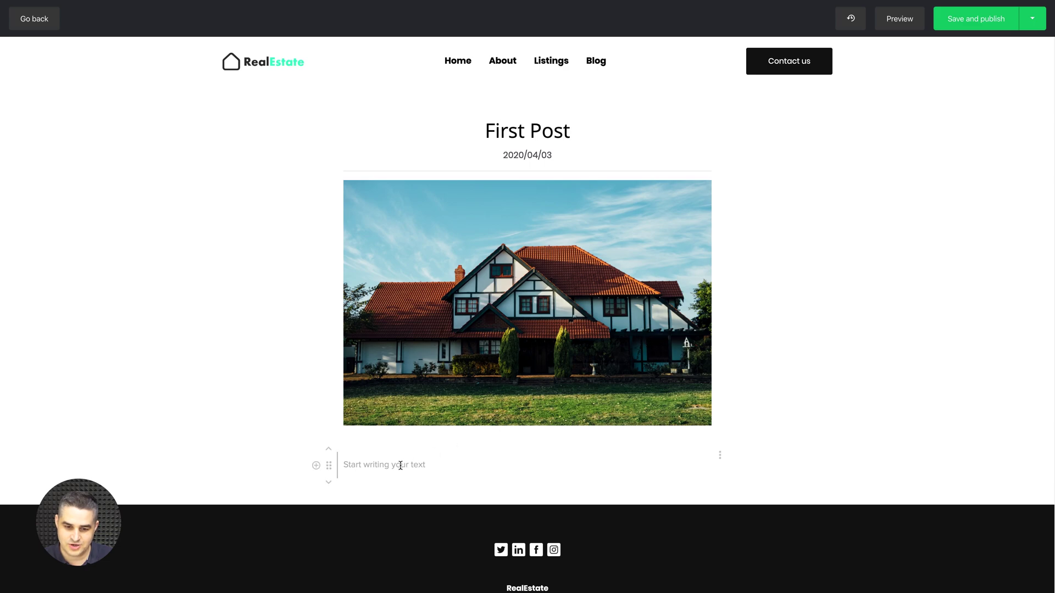
{"action": "scroll", "coordinate": [401, 465], "scroll_direction": "down", "scroll_amount": 2}
{"action": "scroll", "coordinate": [401, 465], "scroll_direction": "up", "scroll_amount": 2}
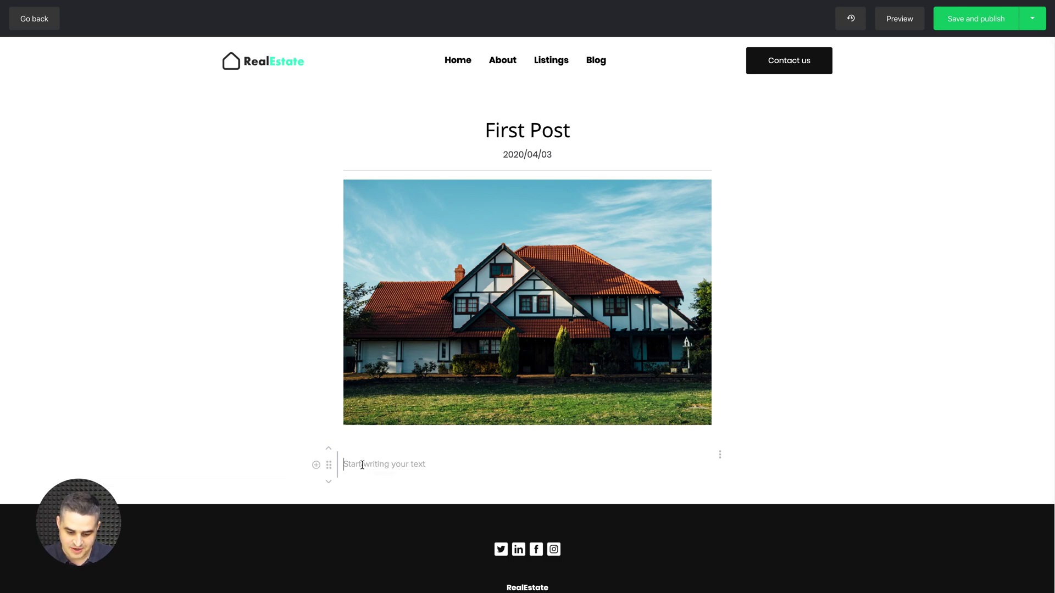
{"action": "key", "text": "ctrl+v"}
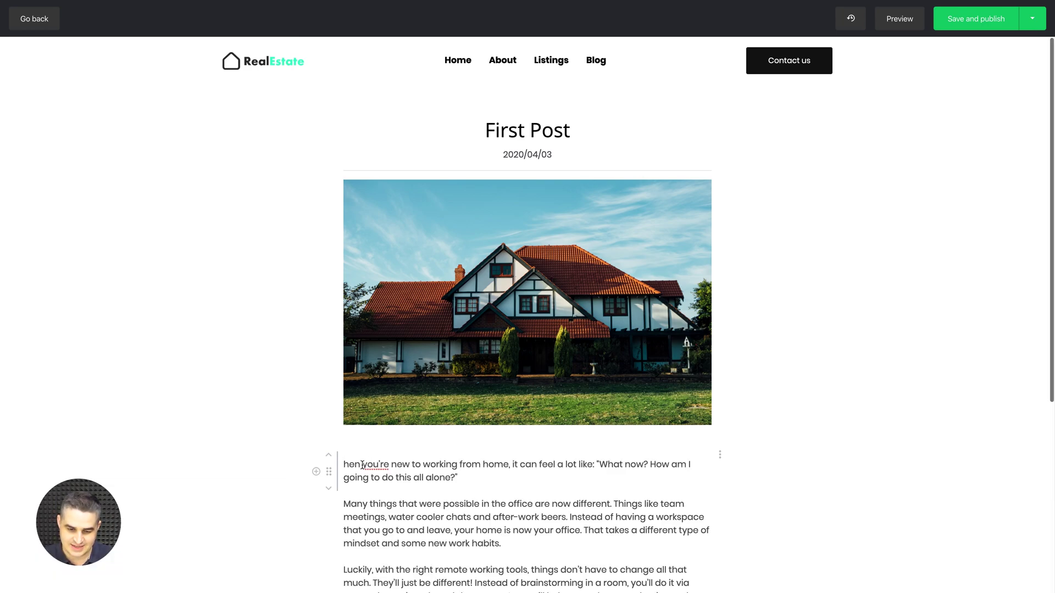
{"action": "scroll", "coordinate": [364, 464], "scroll_direction": "down", "scroll_amount": 1}
{"action": "scroll", "coordinate": [365, 465], "scroll_direction": "down", "scroll_amount": 3}
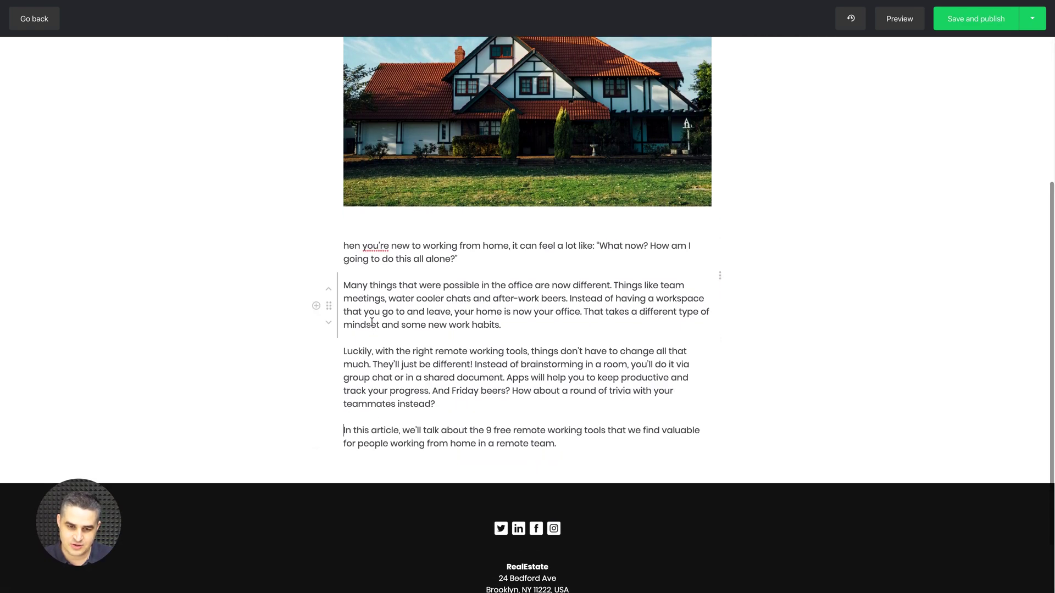
{"action": "scroll", "coordinate": [373, 322], "scroll_direction": "down", "scroll_amount": 1}
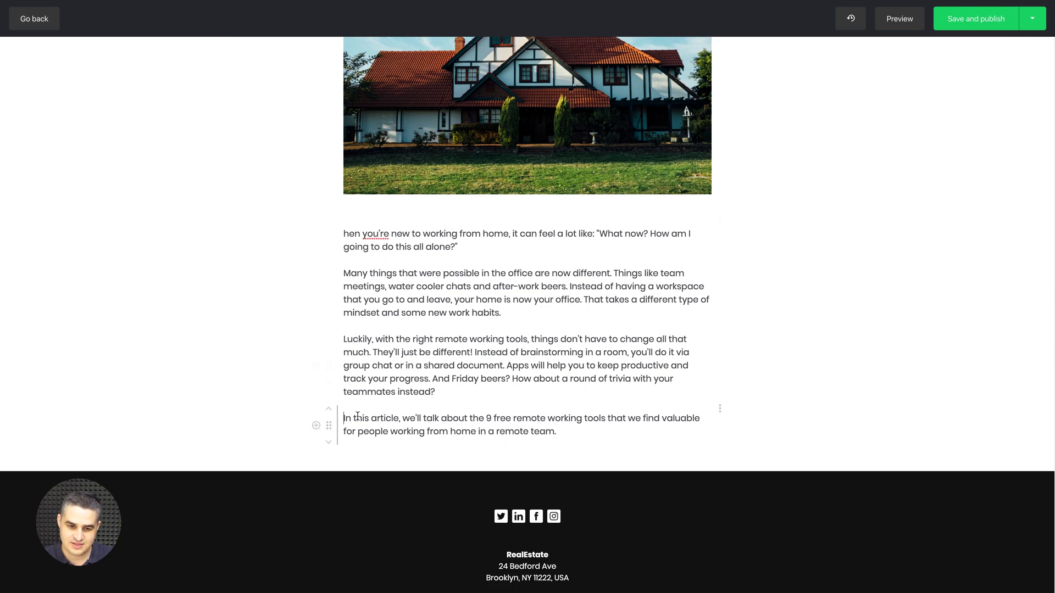
Try moving the Luckily paragraph above Many things, move it back, and save.
{"action": "mouse_move", "coordinate": [330, 367]}
{"action": "left_mouse_down"}
{"action": "mouse_move", "coordinate": [329, 292]}
{"action": "mouse_move", "coordinate": [328, 376]}
{"action": "left_mouse_up"}
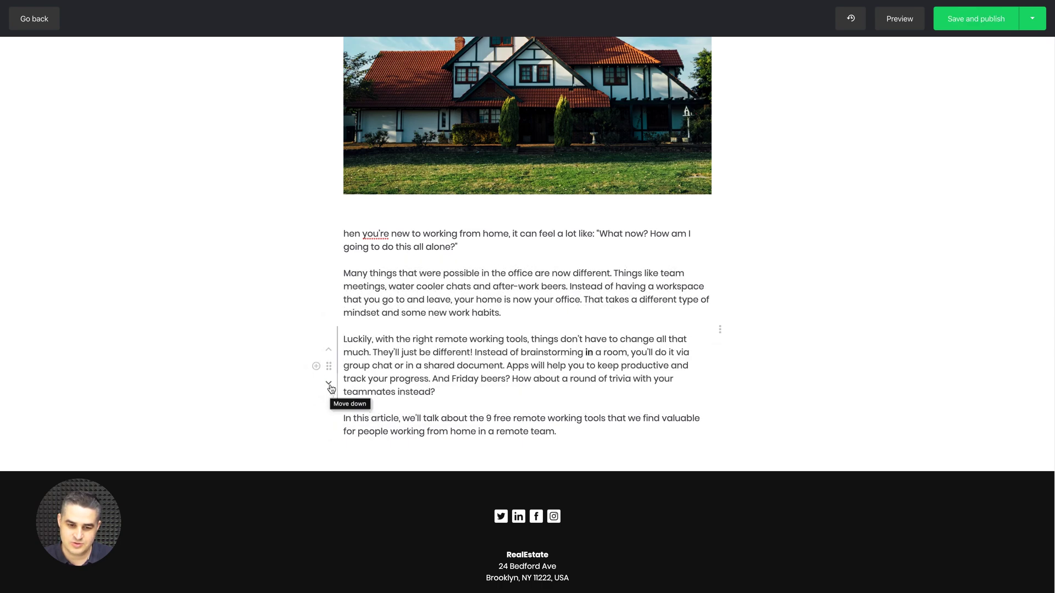
{"action": "mouse_move", "coordinate": [328, 376]}
{"action": "left_mouse_down"}
{"action": "mouse_move", "coordinate": [325, 417]}
{"action": "mouse_move", "coordinate": [330, 391]}
{"action": "left_mouse_up"}
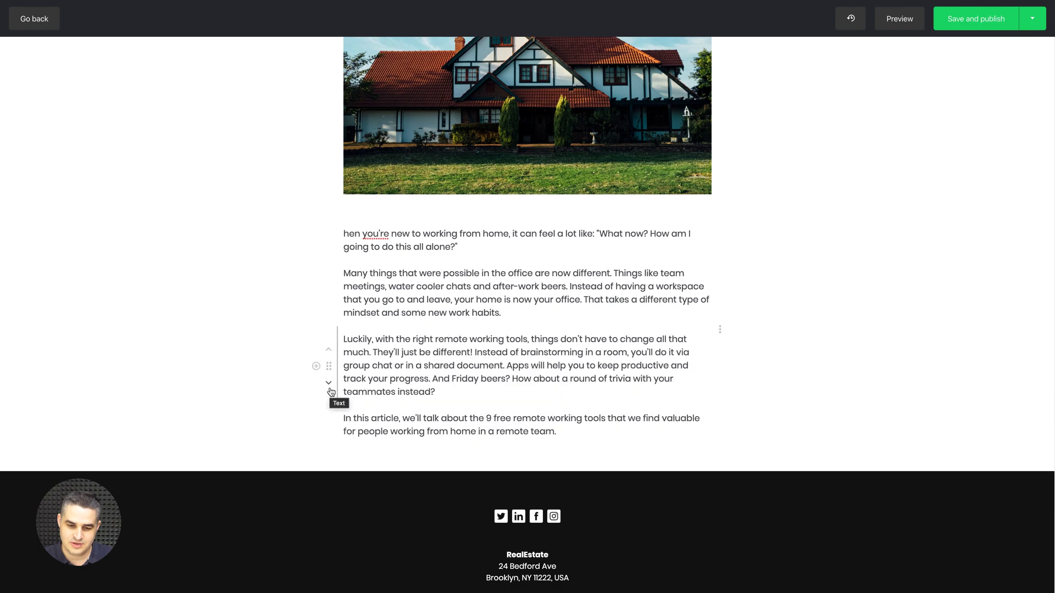
{"action": "key", "text": "ctrl+s"}
Cut the Luckily paragraph and paste it into its own block below Many things.
{"action": "left_click_drag", "start_coordinate": [443, 394], "coordinate": [341, 341]}
{"action": "key", "text": "ctrl+c"}
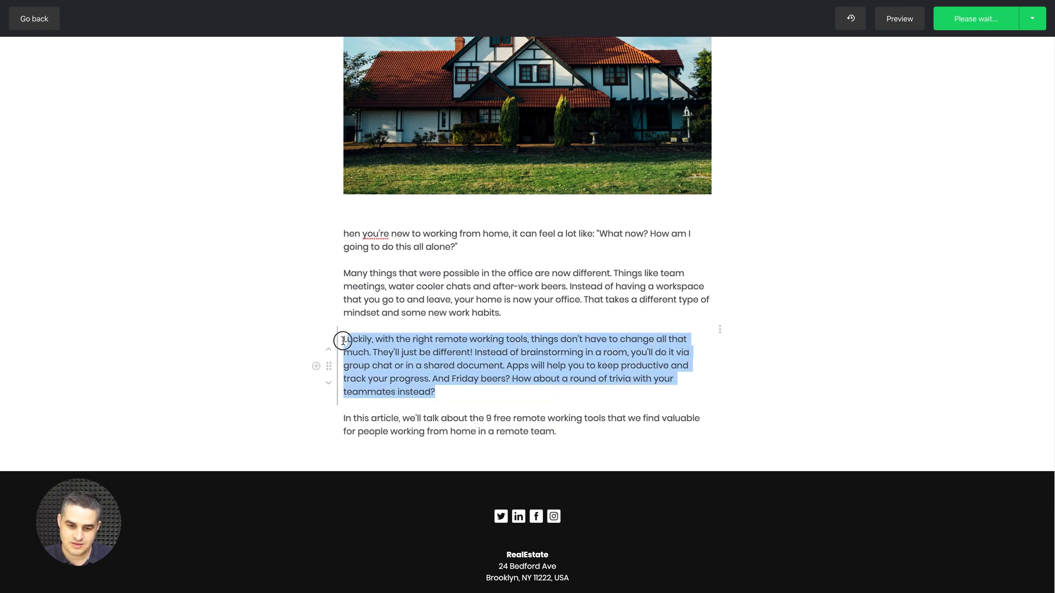
{"action": "key", "text": "BackSpace"}
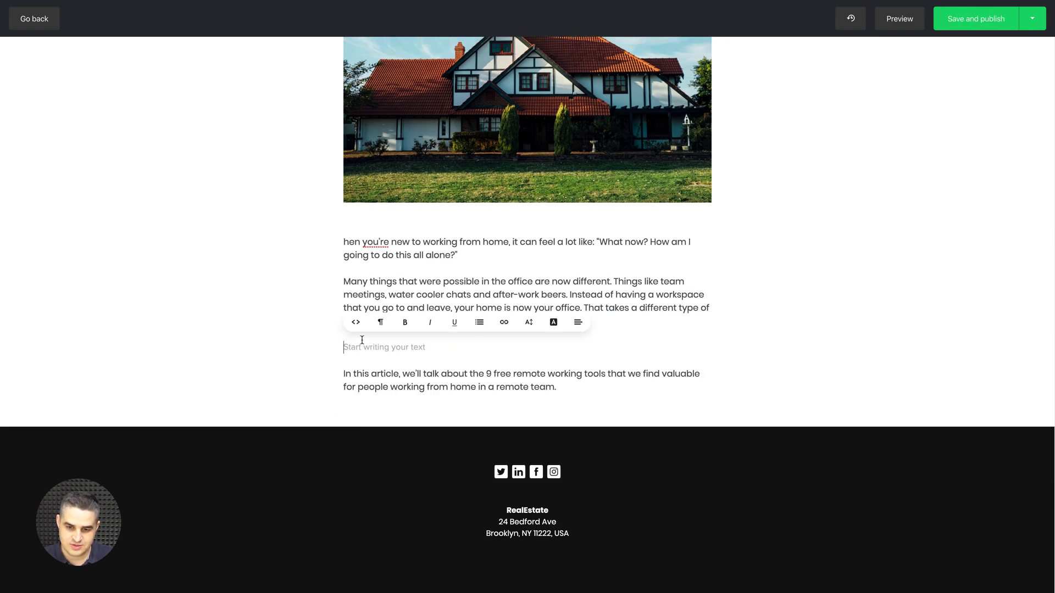
{"action": "left_click", "coordinate": [620, 322]}
{"action": "key", "text": "Return"}
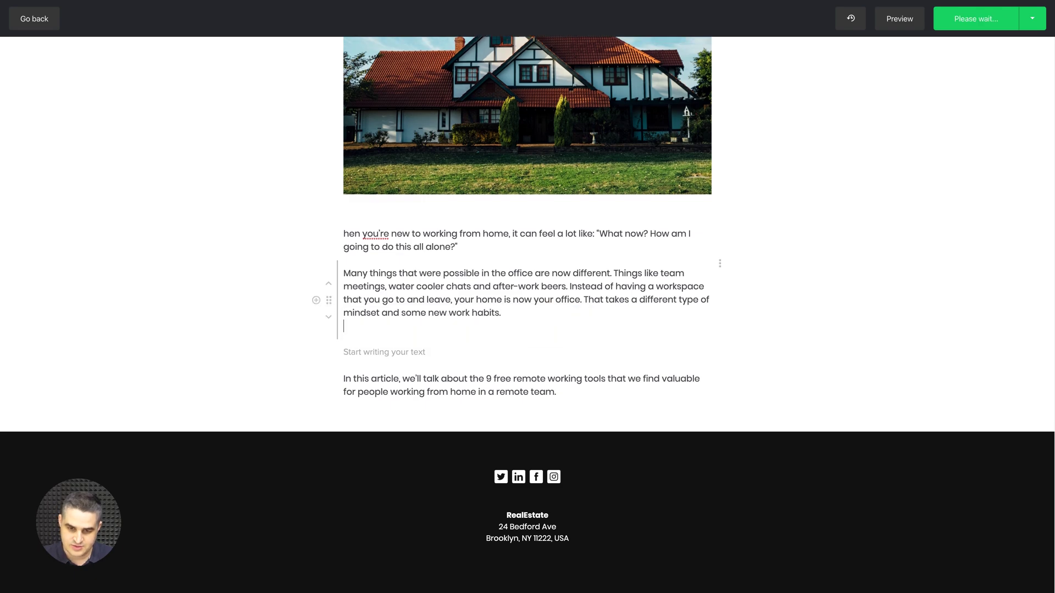
{"action": "key", "text": "ctrl+v"}
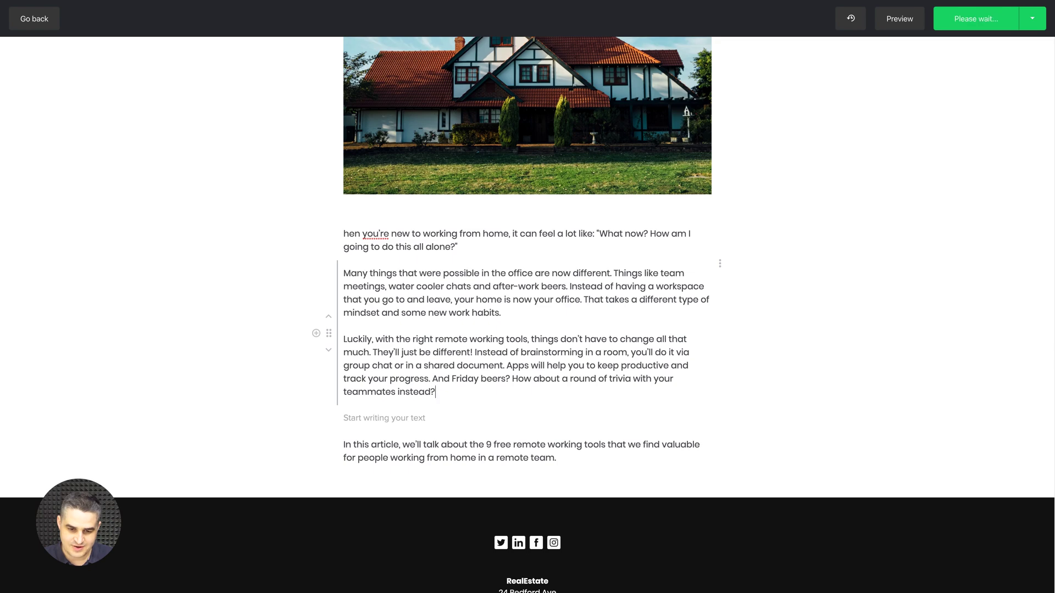
{"action": "key", "text": "Return"}
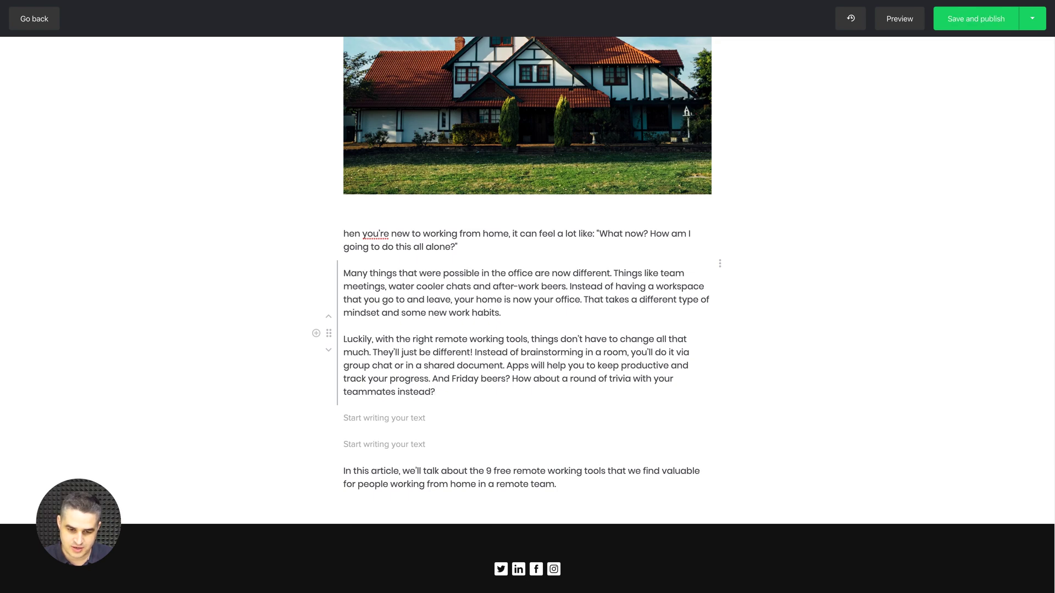
{"action": "key", "text": "BackSpace"}
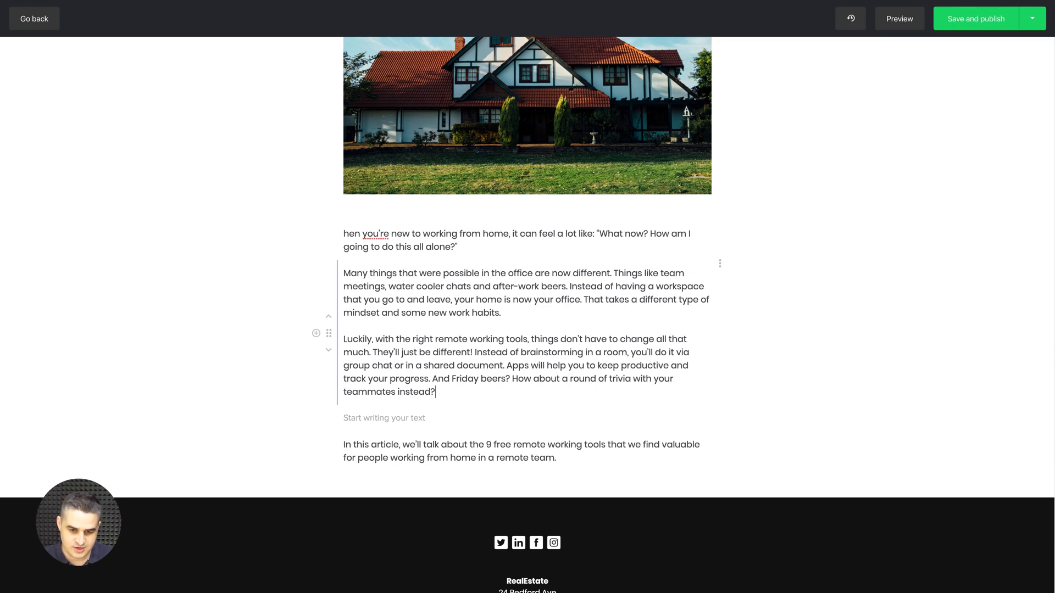
Merge the Many things paragraph onto the opening paragraph, then undo the last change.
{"action": "key", "text": "shift+Return"}
{"action": "key", "text": "shift+Return"}
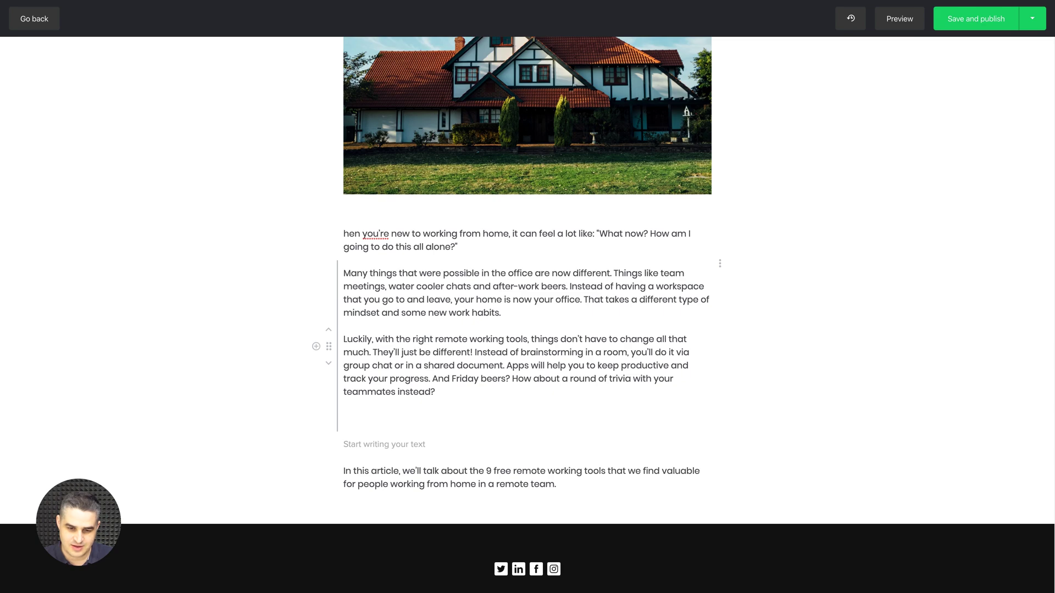
{"action": "key", "text": "BackSpace"}
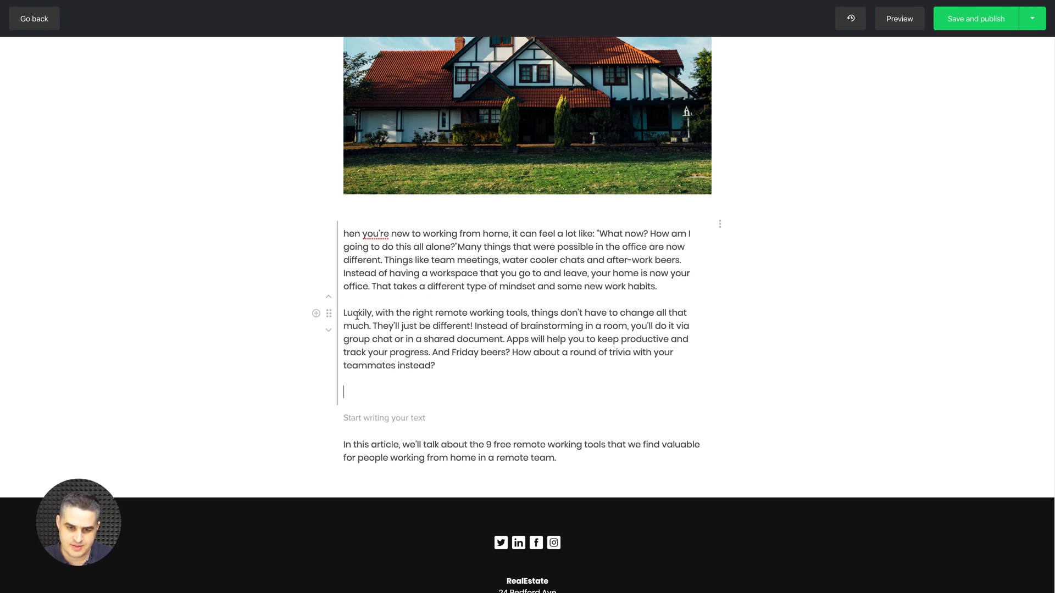
{"action": "key", "text": "ctrl+z"}
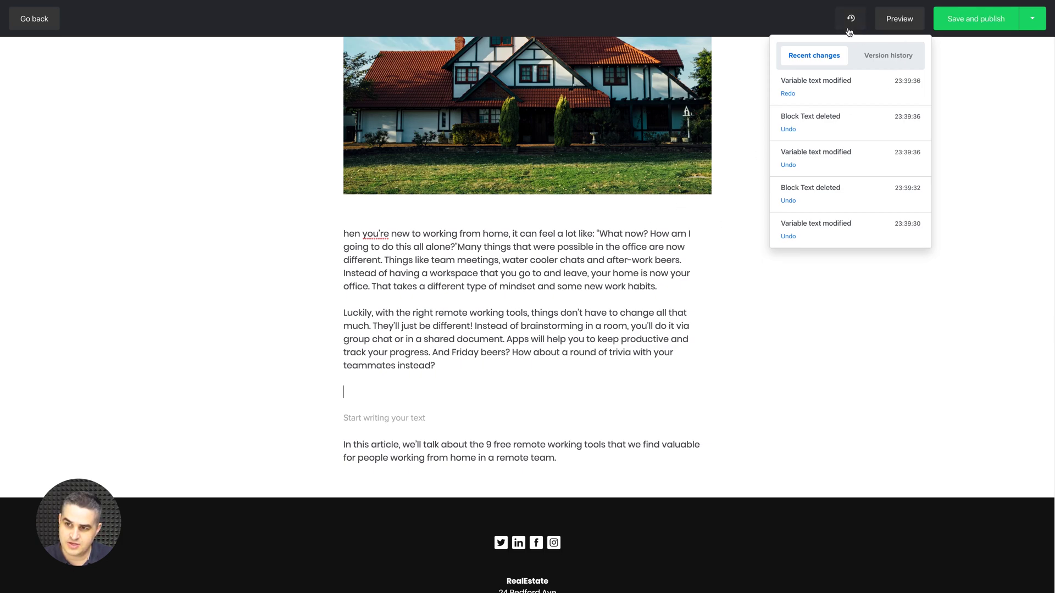
Redo, then undo in Recent changes so 'Many things' is its own paragraph again; glance at Version history.
{"action": "left_click", "coordinate": [787, 93]}
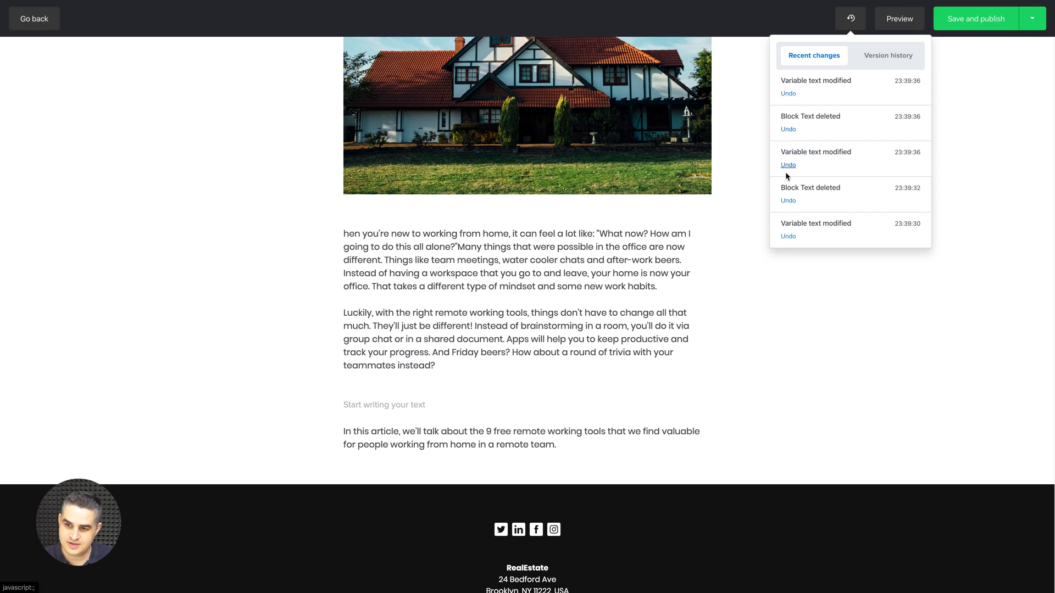
{"action": "left_click", "coordinate": [788, 201]}
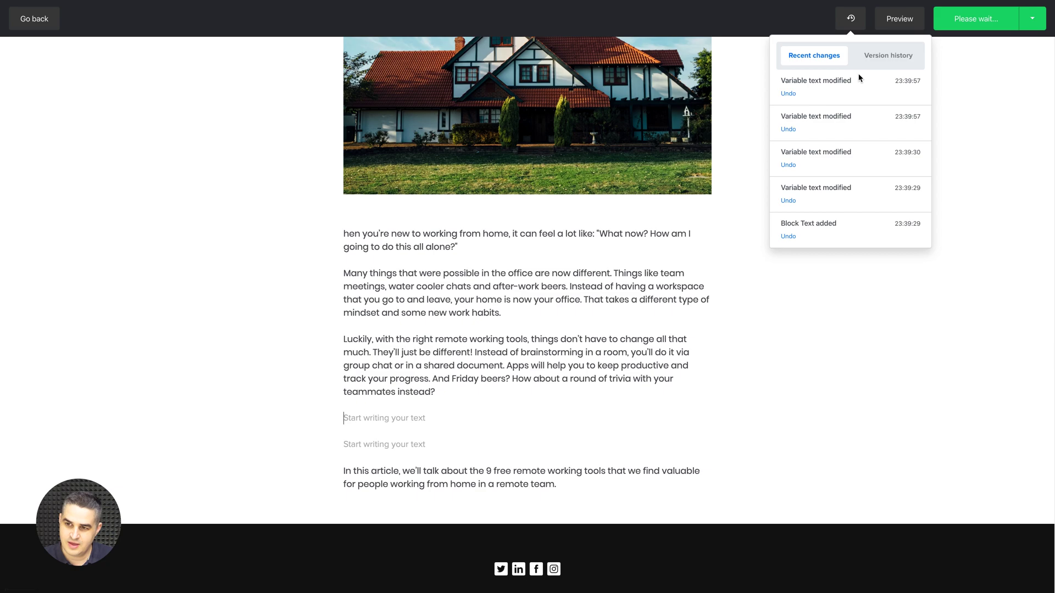
{"action": "left_click", "coordinate": [882, 56]}
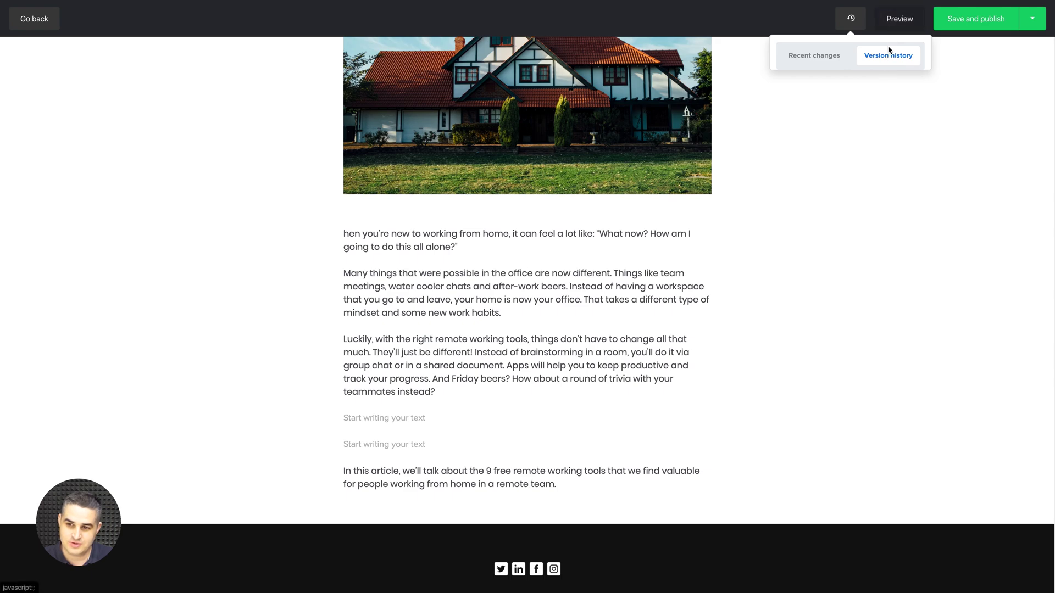
{"action": "left_click", "coordinate": [841, 141]}
{"action": "mouse_move", "coordinate": [418, 419]}
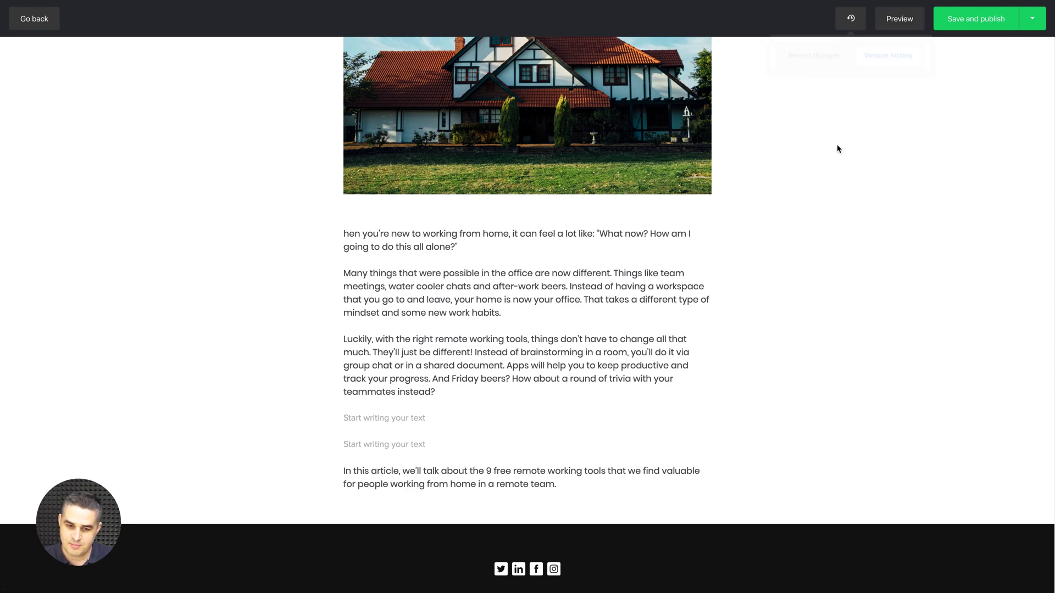
Delete all empty text blocks so 'In this article' directly follows the Luckily paragraph.
{"action": "left_click", "coordinate": [418, 421]}
{"action": "key", "text": "Return"}
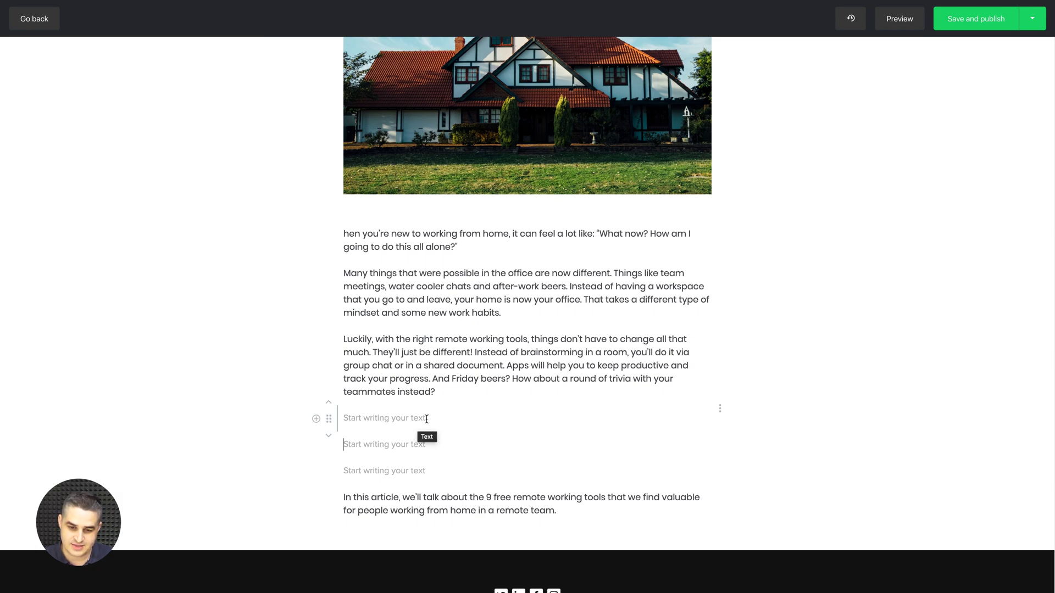
{"action": "left_click", "coordinate": [384, 443]}
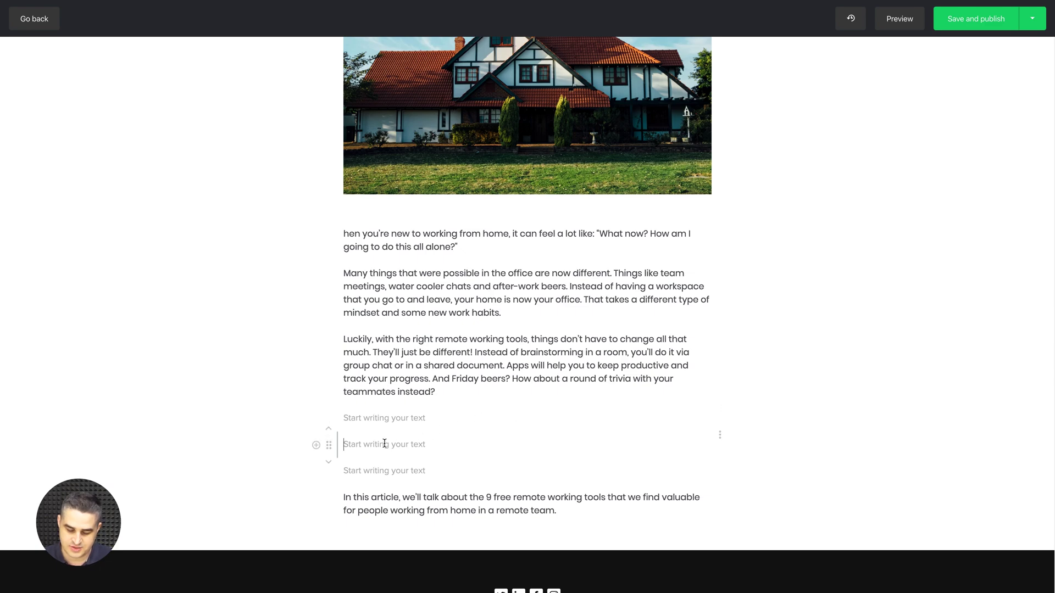
{"action": "key", "text": "BackSpace"}
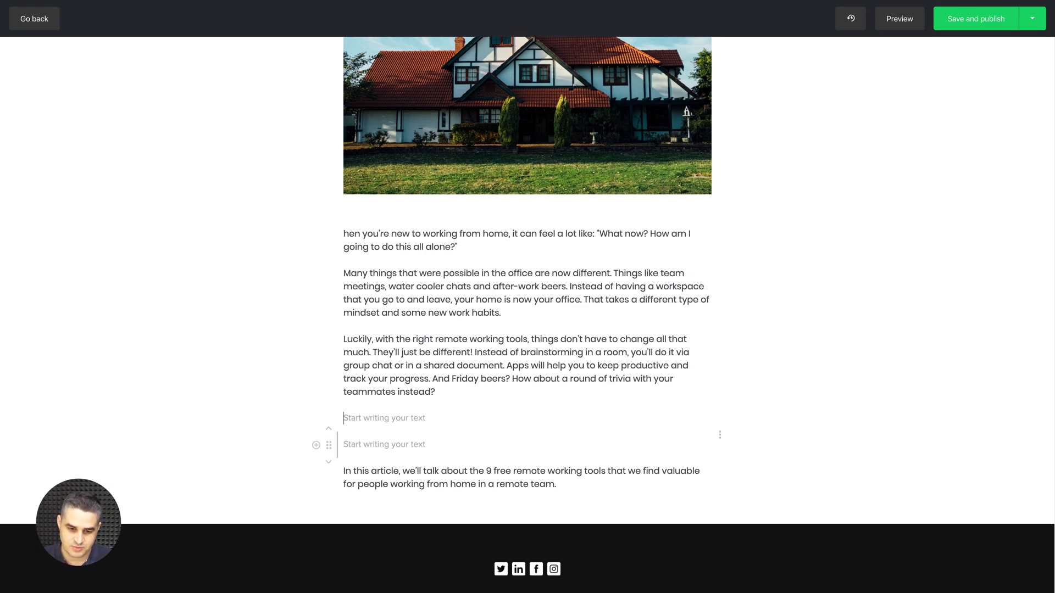
{"action": "key", "text": "BackSpace"}
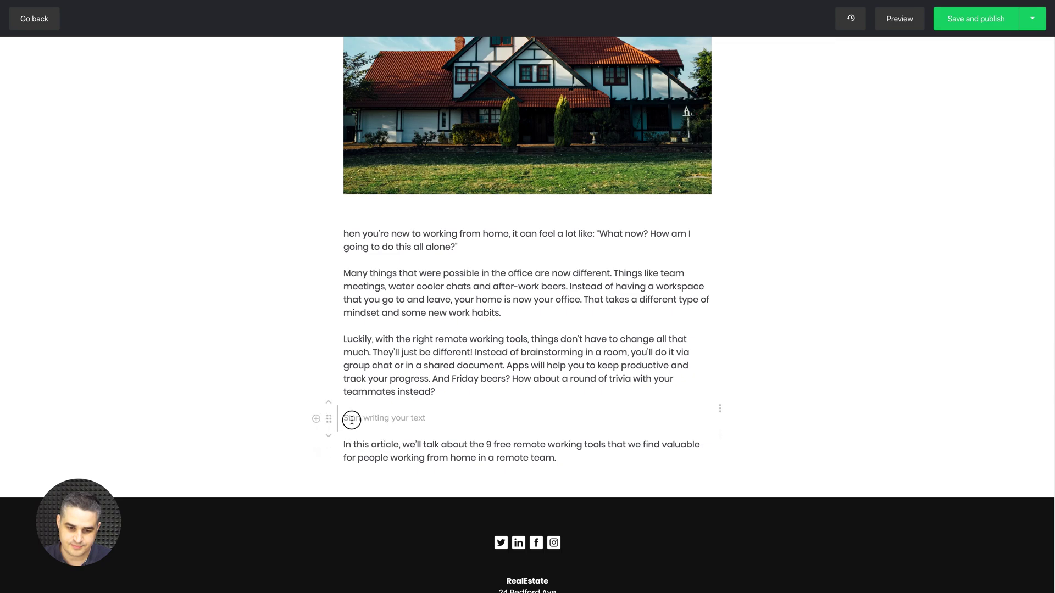
{"action": "key", "text": "BackSpace"}
{"action": "left_click", "coordinate": [388, 336]}
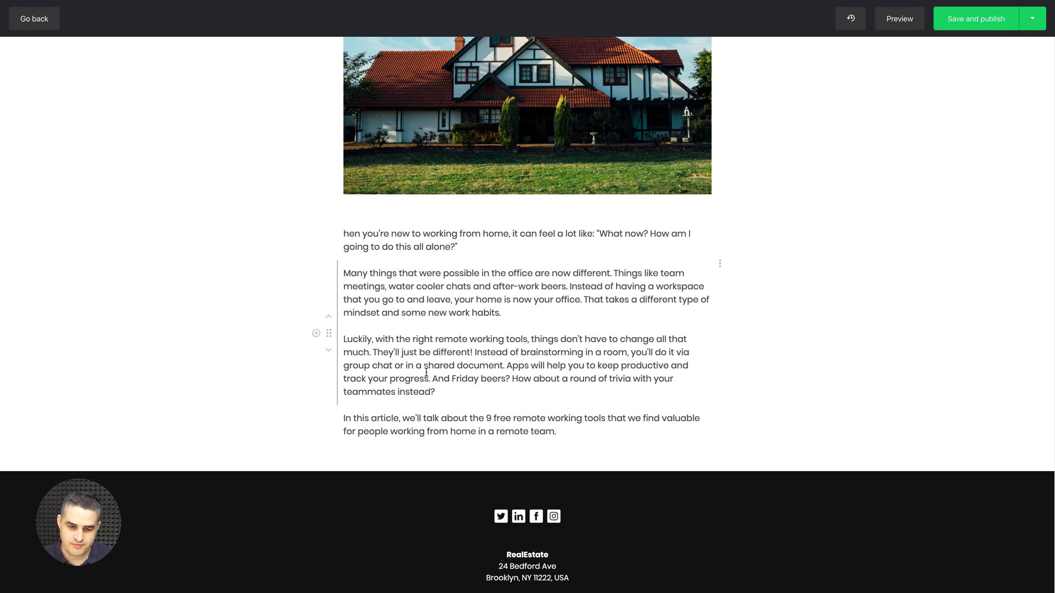
{"action": "left_click_drag", "start_coordinate": [436, 392], "coordinate": [346, 272]}
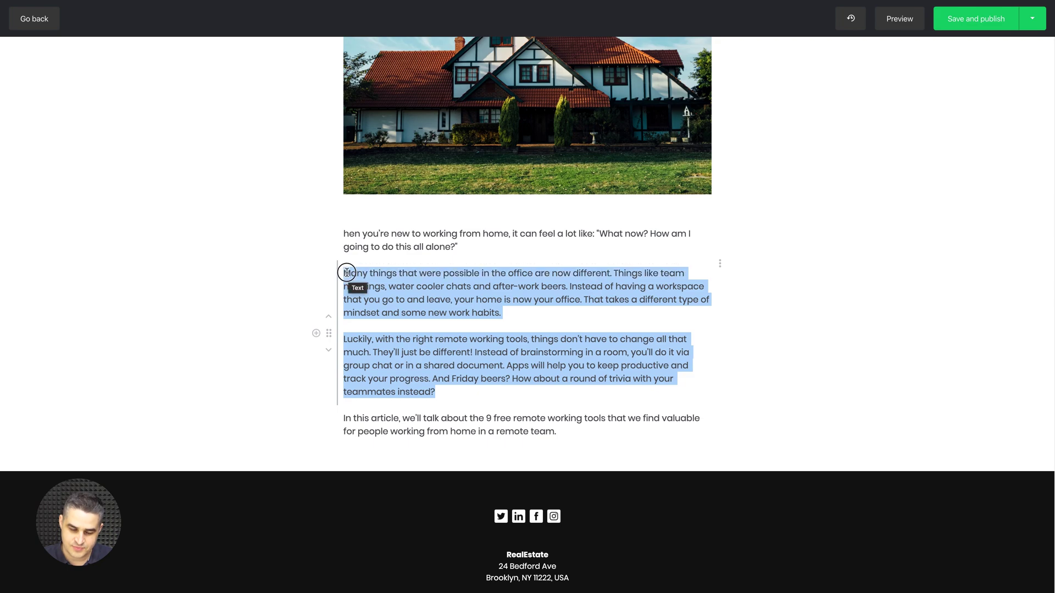
Select all text in the block and justify the Many things and Luckily paragraphs.
{"action": "left_click", "coordinate": [424, 340]}
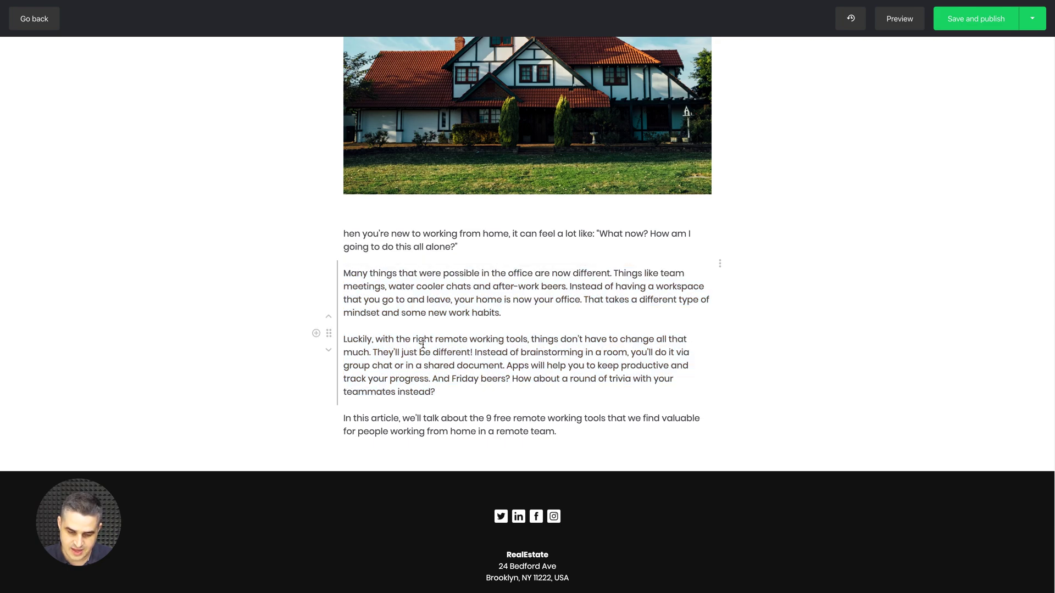
{"action": "key", "text": "ctrl+a"}
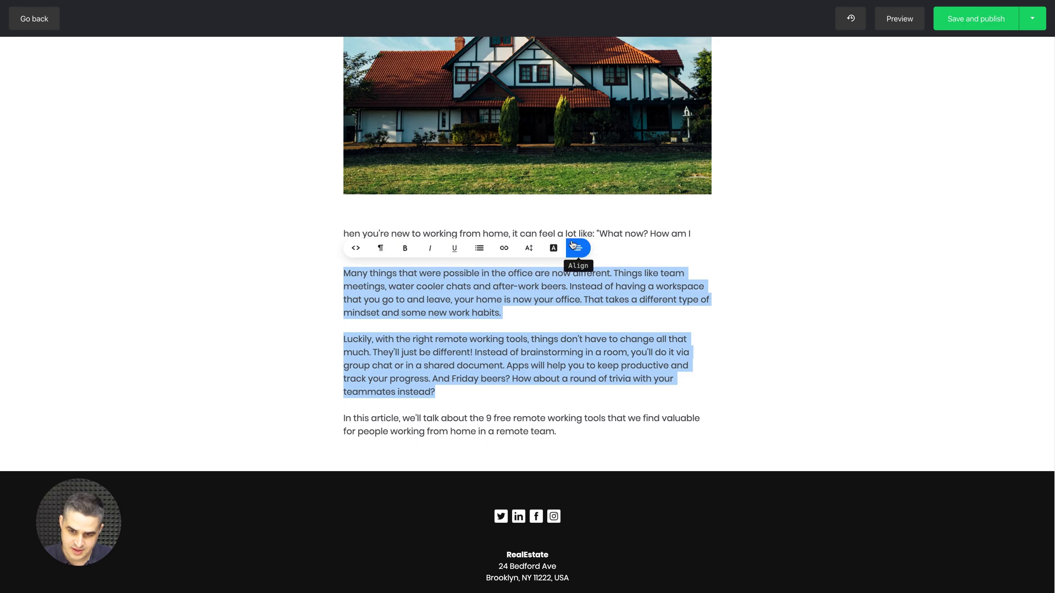
{"action": "left_click", "coordinate": [577, 248]}
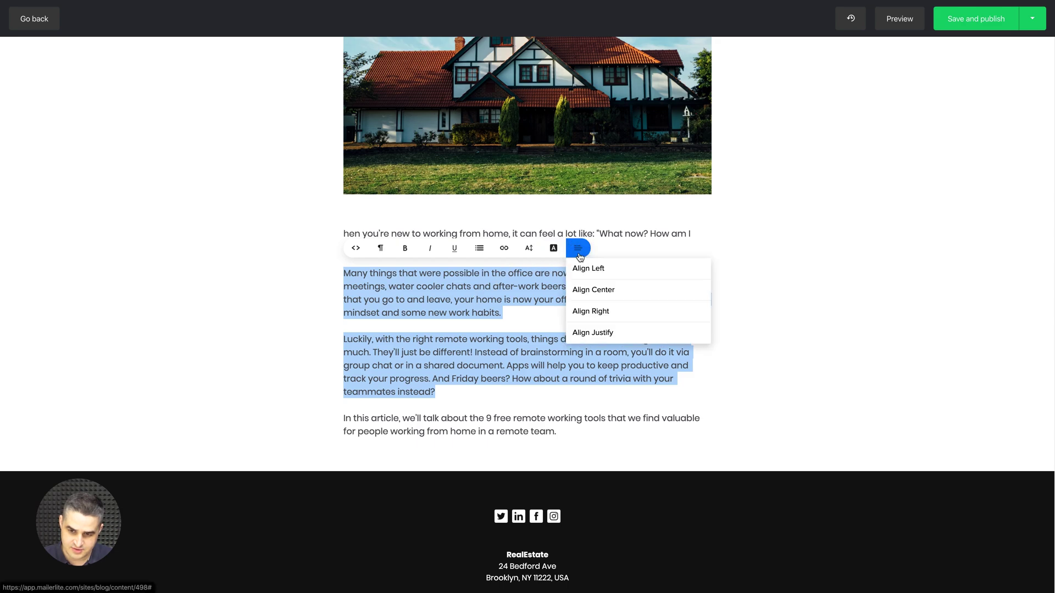
{"action": "left_click", "coordinate": [594, 332]}
{"action": "left_click", "coordinate": [557, 402]}
{"action": "left_click_drag", "start_coordinate": [557, 437], "coordinate": [301, 403]}
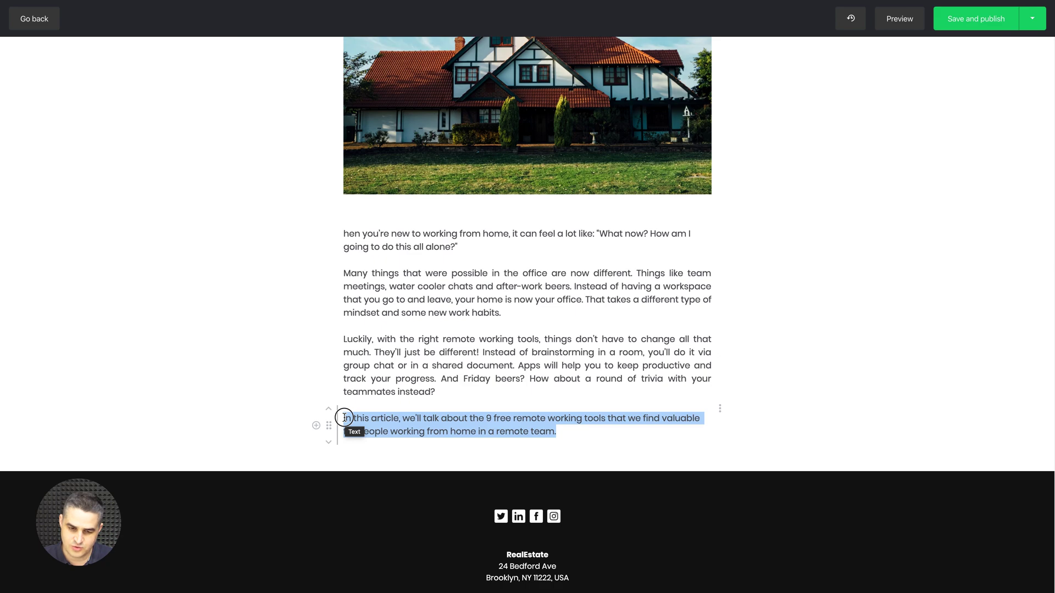
Turn the 'In this article' paragraph into a centered Heading 1.
{"action": "left_click", "coordinate": [344, 418]}
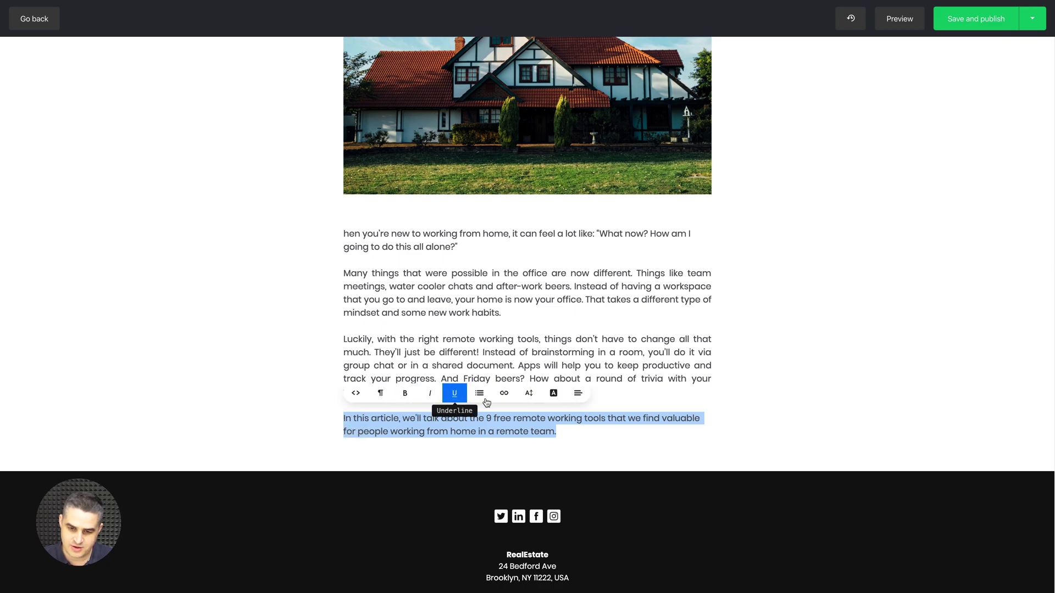
{"action": "left_click", "coordinate": [381, 394]}
{"action": "left_click", "coordinate": [396, 456]}
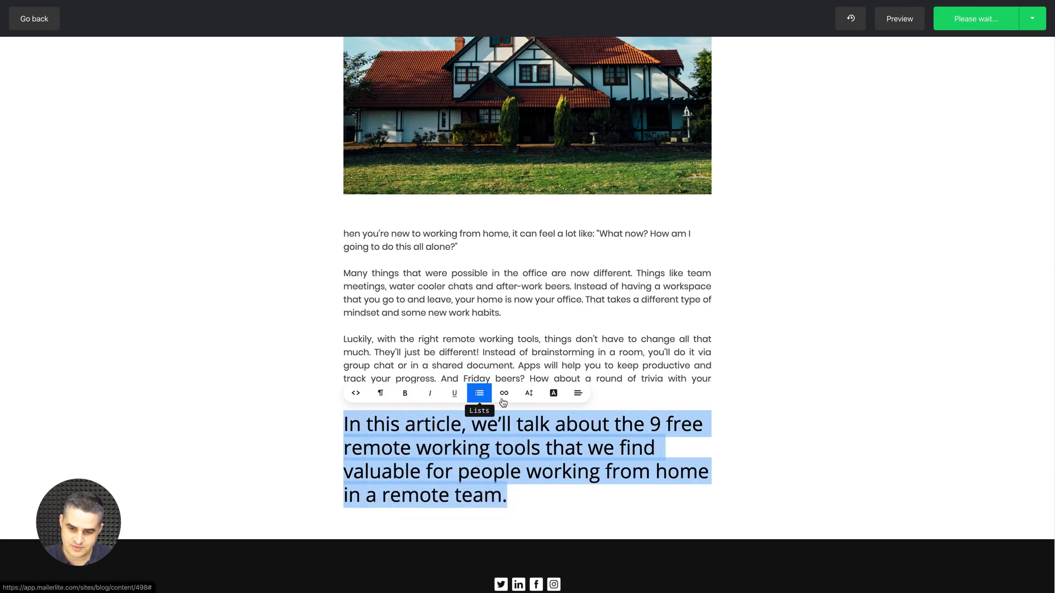
{"action": "left_click", "coordinate": [583, 394]}
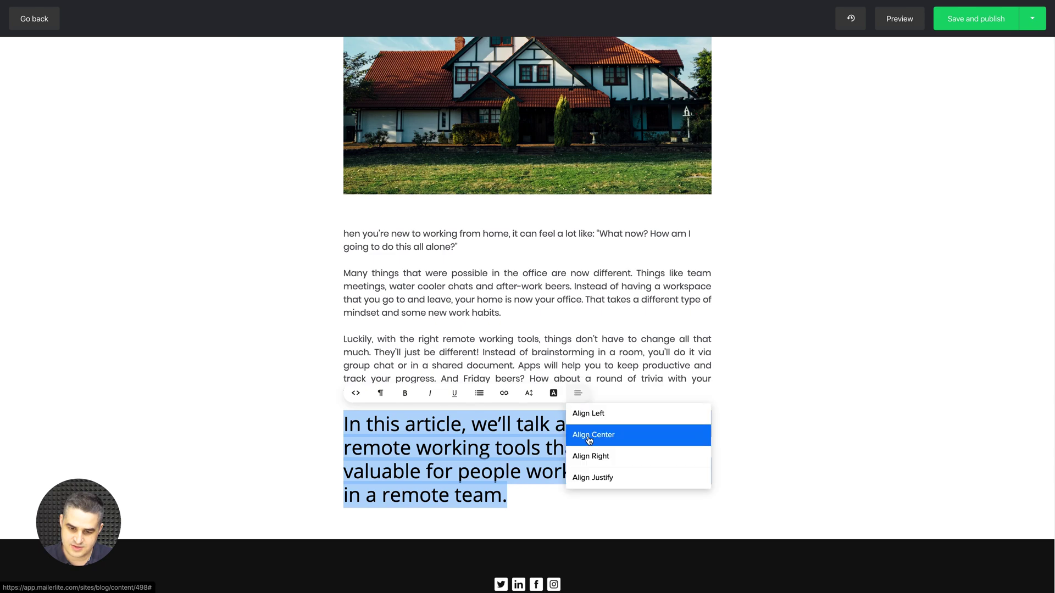
{"action": "left_click", "coordinate": [587, 434]}
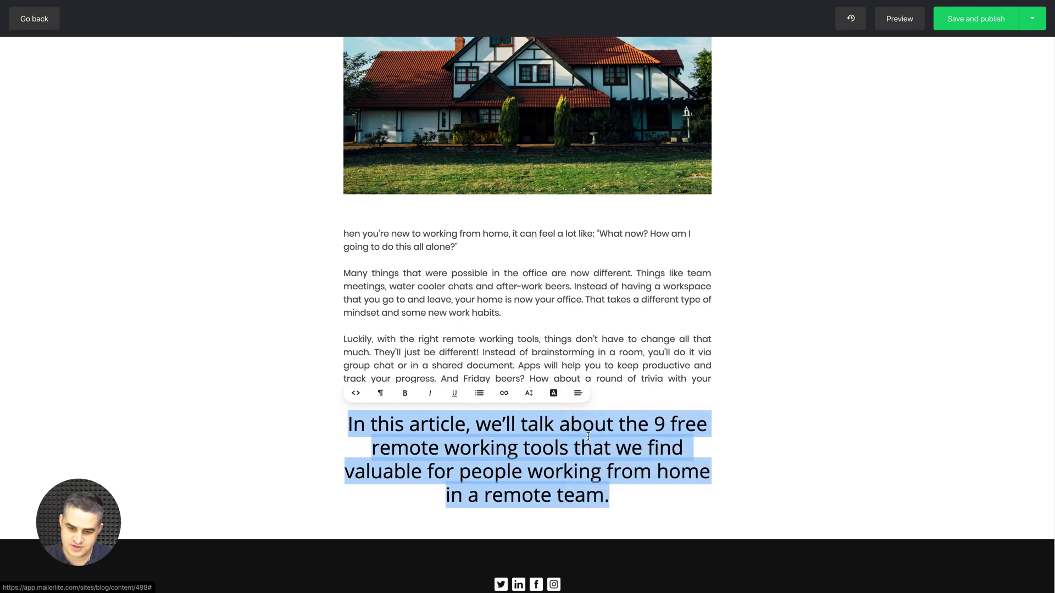
Drag the 'In this article' heading up below the house photo, above the opening paragraph.
{"action": "left_click", "coordinate": [344, 427]}
{"action": "left_click_drag", "start_coordinate": [330, 452], "coordinate": [328, 242]}
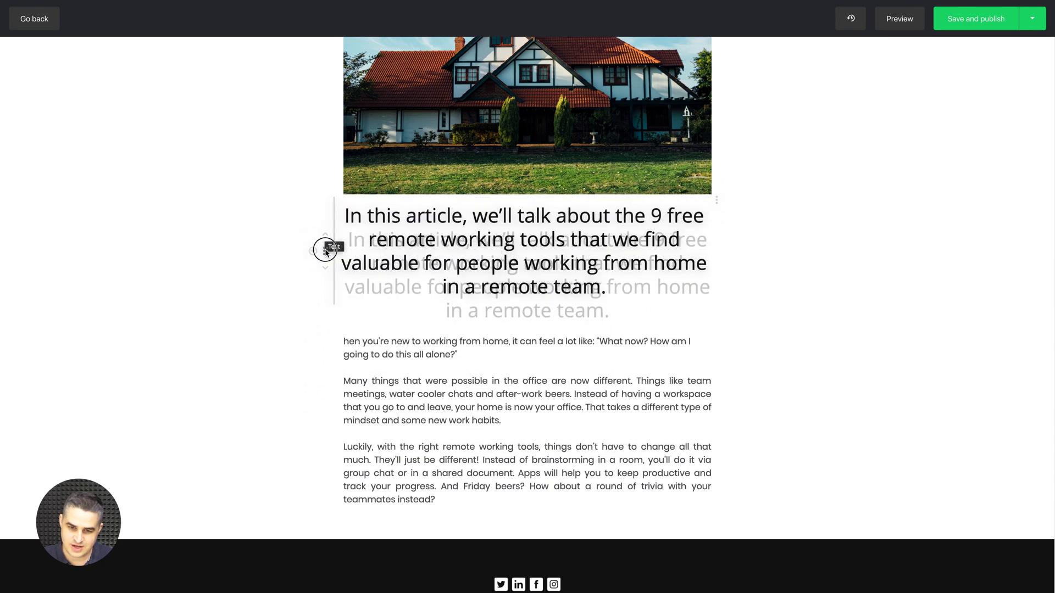
{"action": "scroll", "coordinate": [401, 380], "scroll_direction": "down", "scroll_amount": 1}
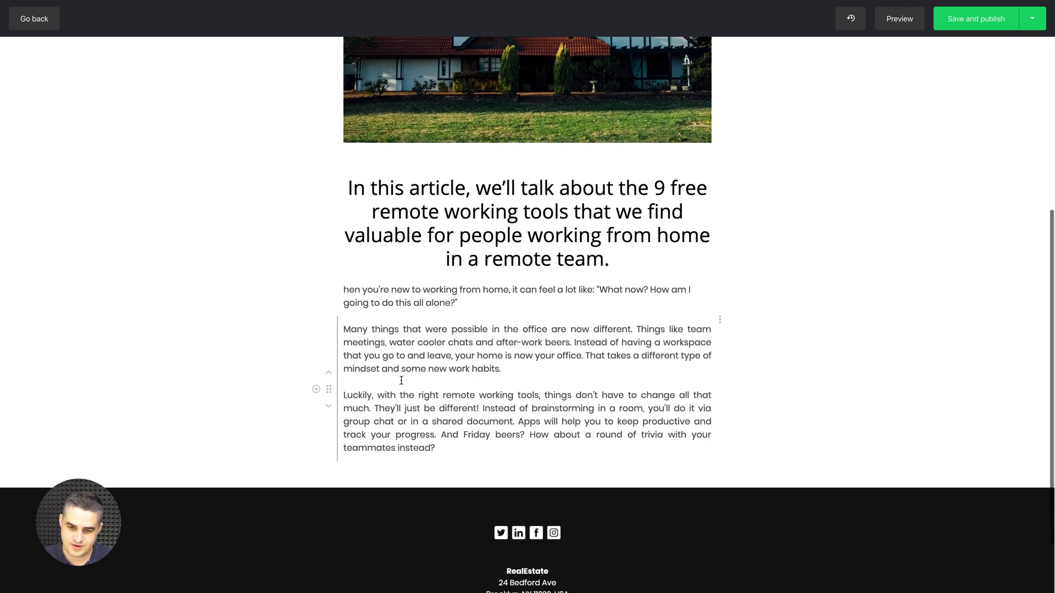
Select the 'Many things' paragraph and close the link dialog without adding a link.
{"action": "left_click_drag", "start_coordinate": [505, 369], "coordinate": [344, 325]}
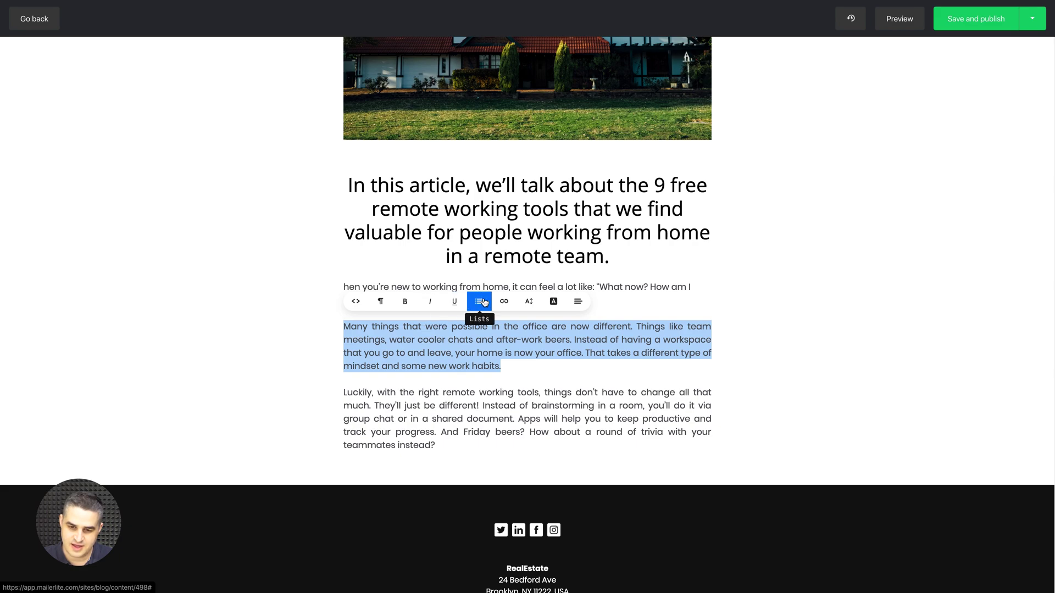
{"action": "left_click", "coordinate": [507, 302]}
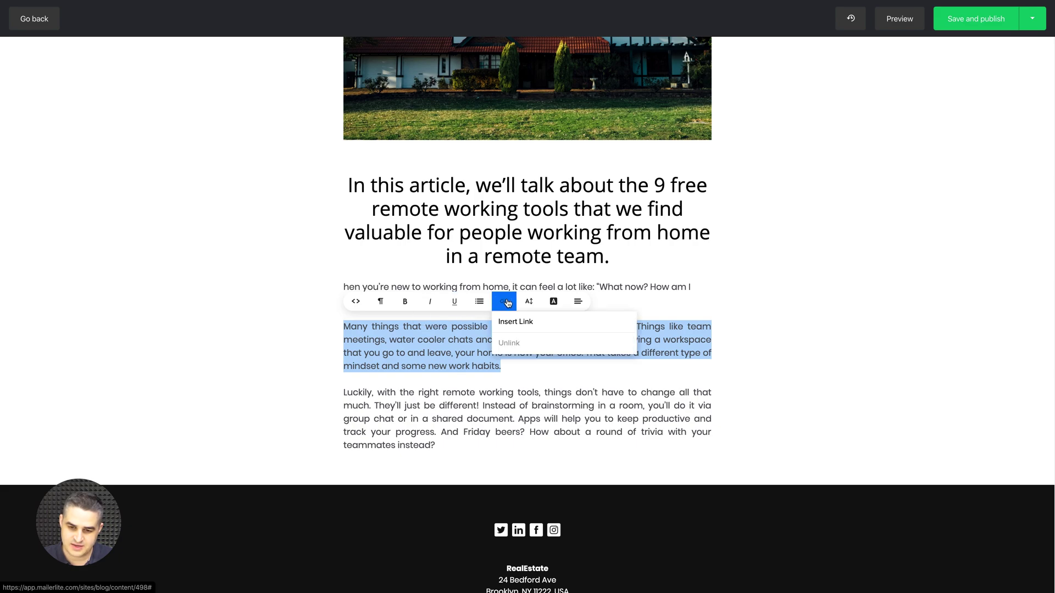
{"action": "left_click", "coordinate": [509, 318]}
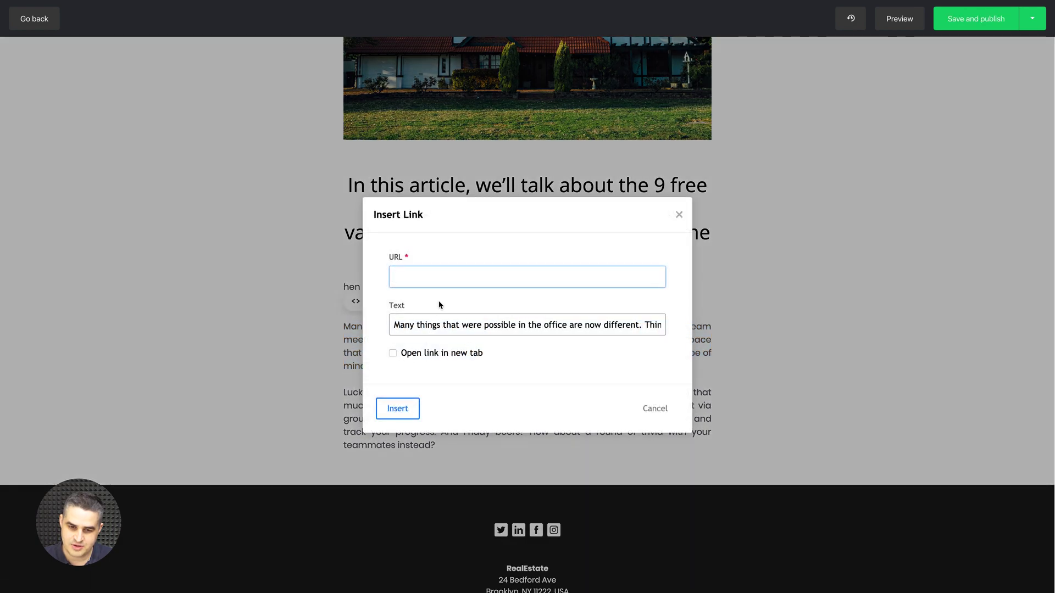
{"action": "left_click", "coordinate": [655, 409]}
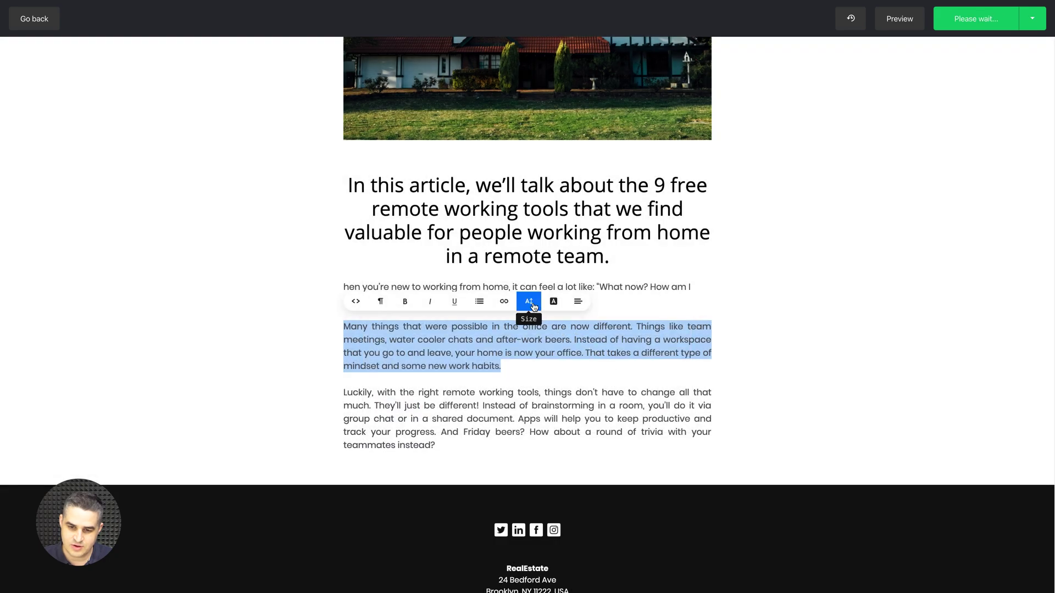
Make the 'Many things' paragraph text grey and set its size to 16px.
{"action": "left_click", "coordinate": [529, 303]}
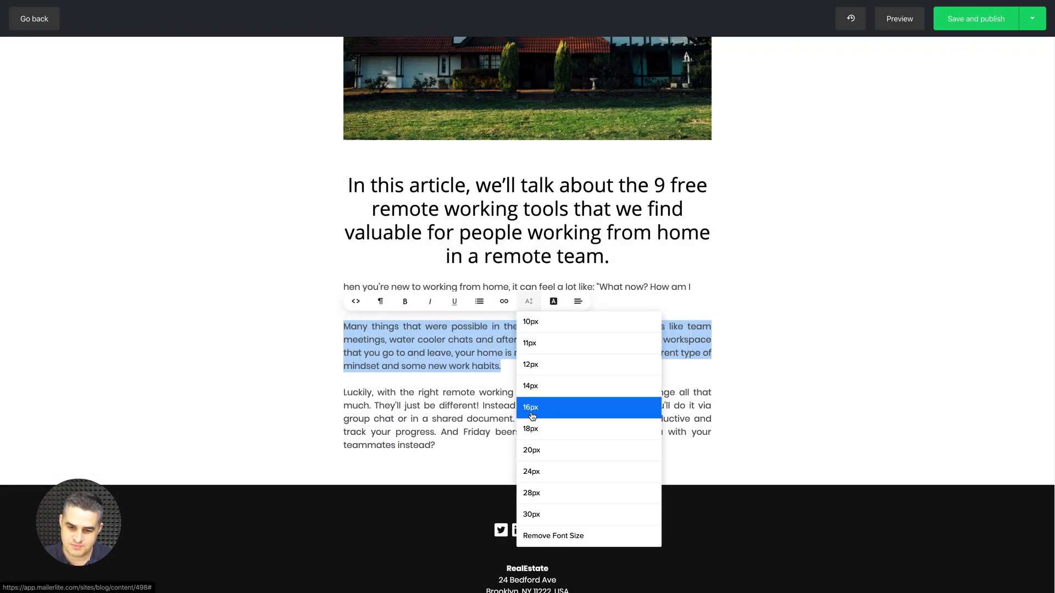
{"action": "left_click", "coordinate": [531, 451]}
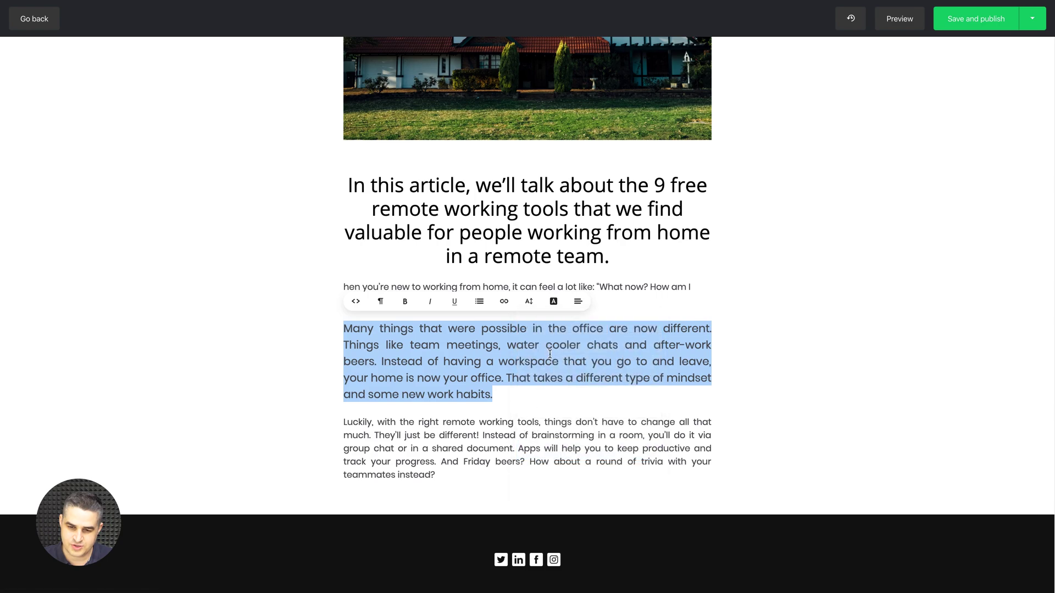
{"action": "left_click", "coordinate": [555, 305]}
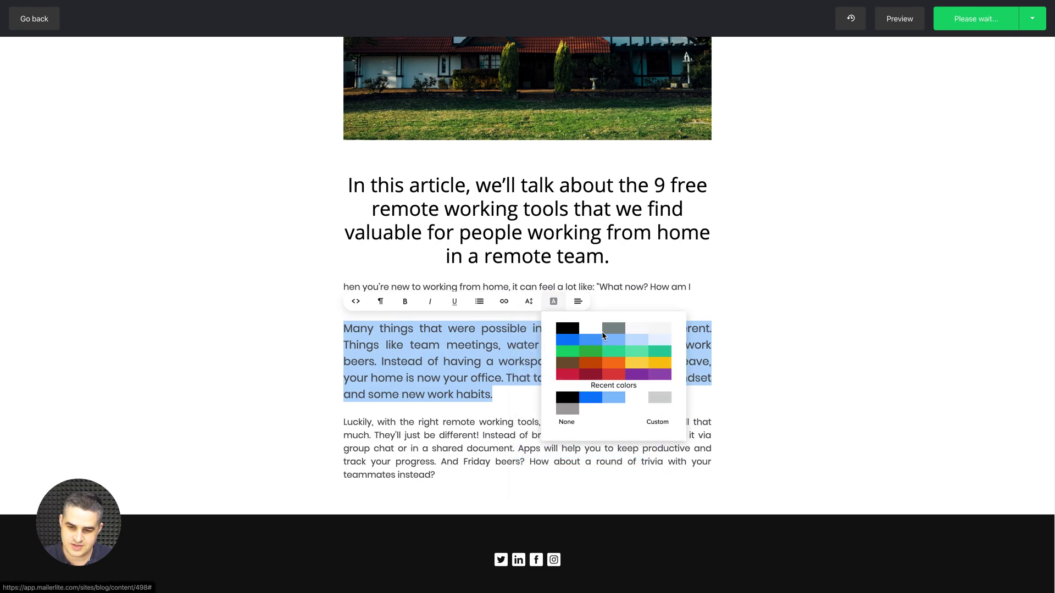
{"action": "left_click", "coordinate": [619, 329]}
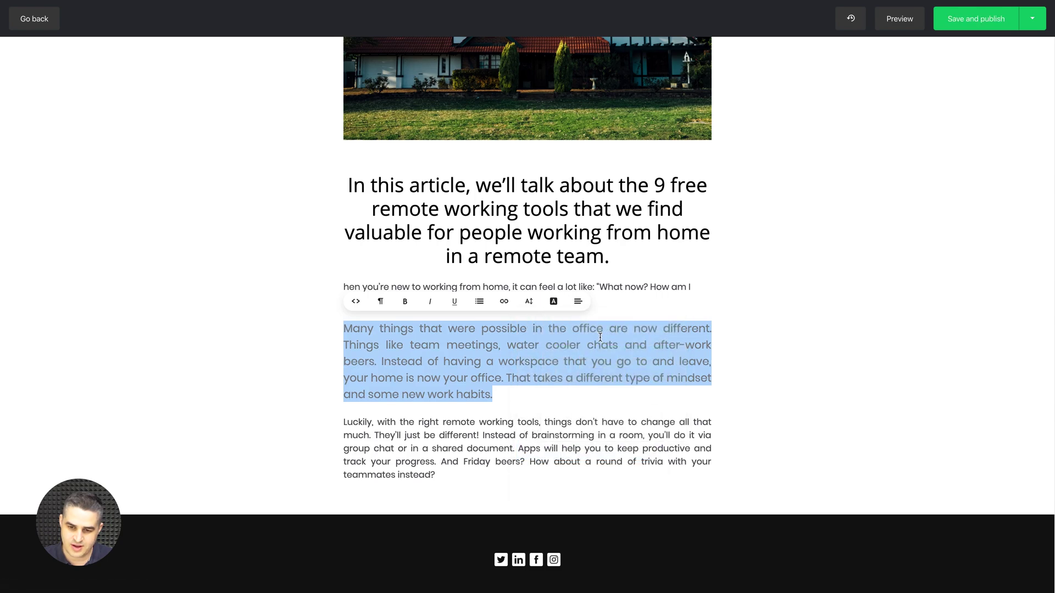
{"action": "left_click", "coordinate": [529, 301]}
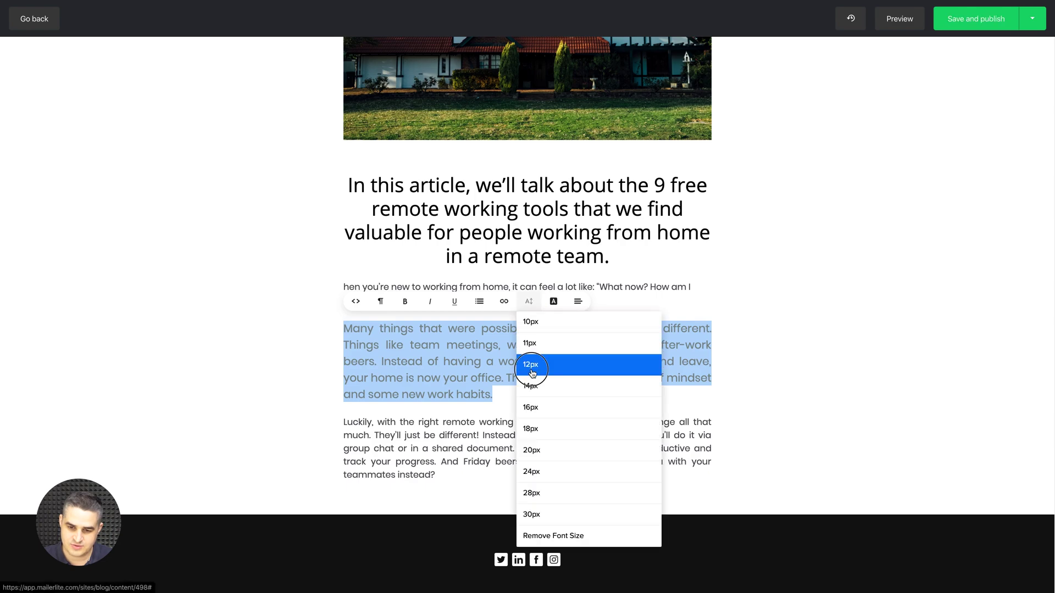
{"action": "left_click", "coordinate": [533, 373]}
{"action": "left_click", "coordinate": [529, 301]}
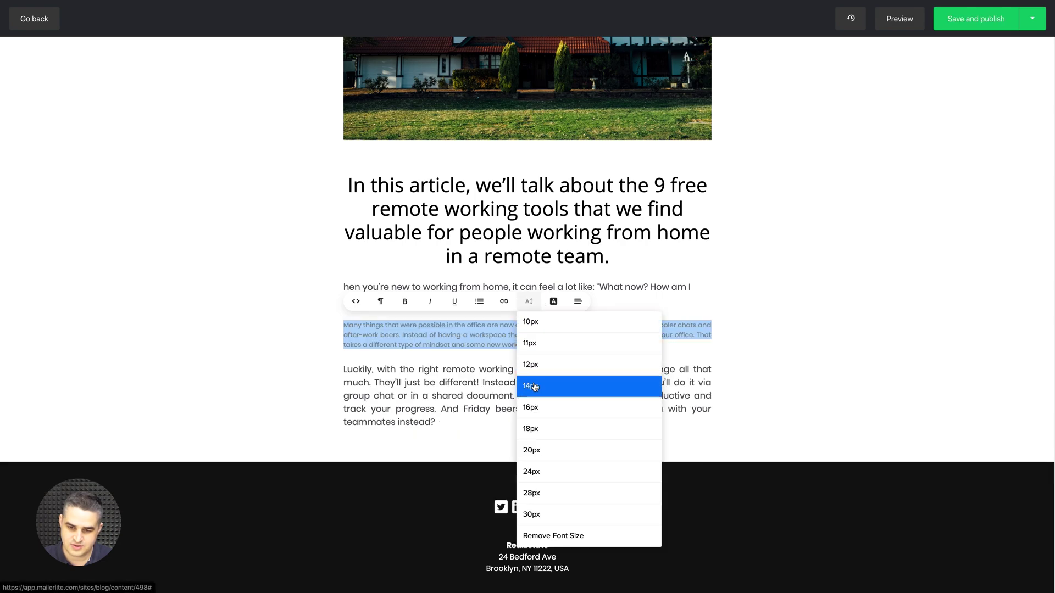
{"action": "left_click", "coordinate": [533, 408]}
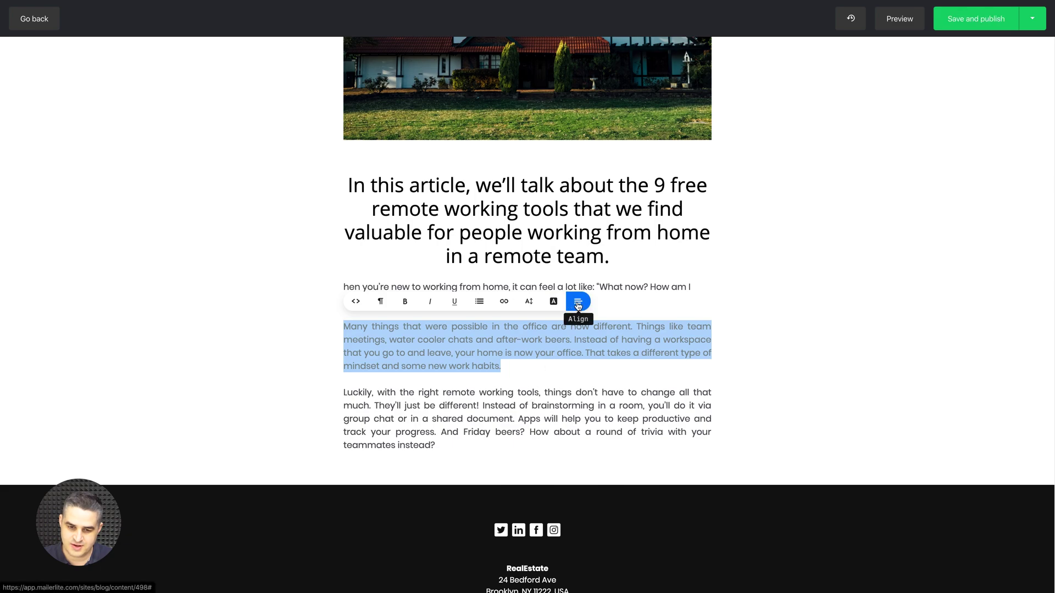
Deselect the paragraph and place the caret at the end of the last paragraph.
{"action": "left_click", "coordinate": [505, 355]}
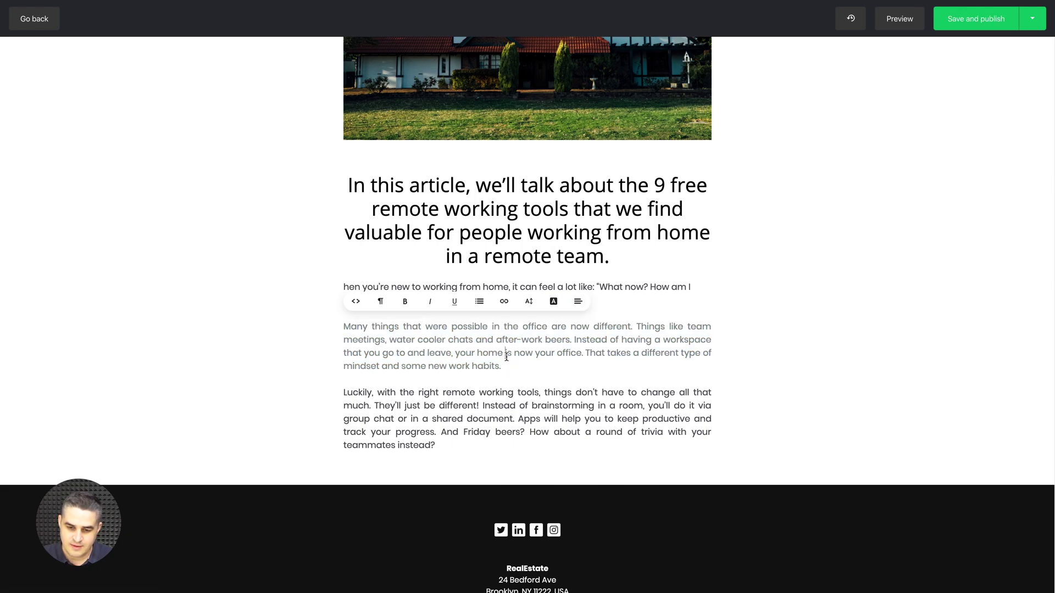
{"action": "left_click", "coordinate": [386, 378]}
{"action": "scroll", "coordinate": [387, 378], "scroll_direction": "down", "scroll_amount": 1}
{"action": "left_click", "coordinate": [449, 388]}
Add a divider block above the 'Many things' paragraph, with an empty text block above it.
{"action": "key", "text": "Return"}
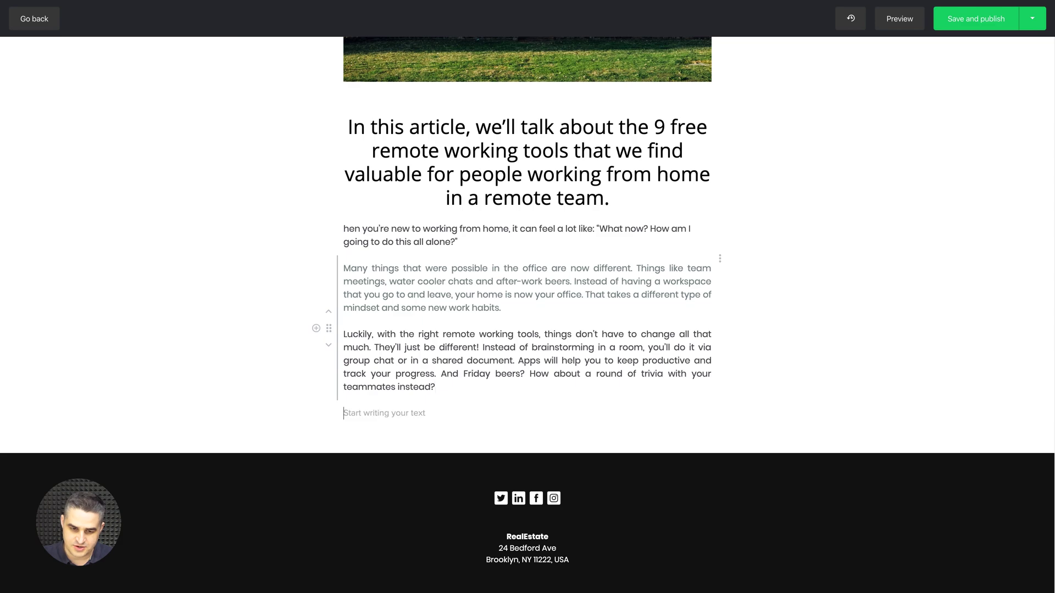
{"action": "left_click", "coordinate": [372, 419]}
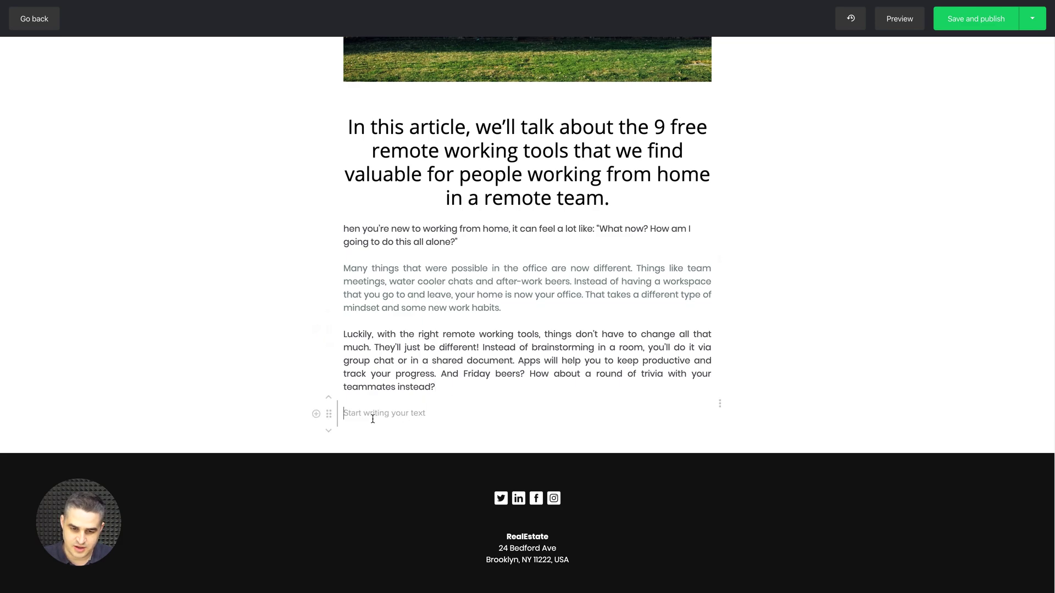
{"action": "left_click", "coordinate": [316, 415]}
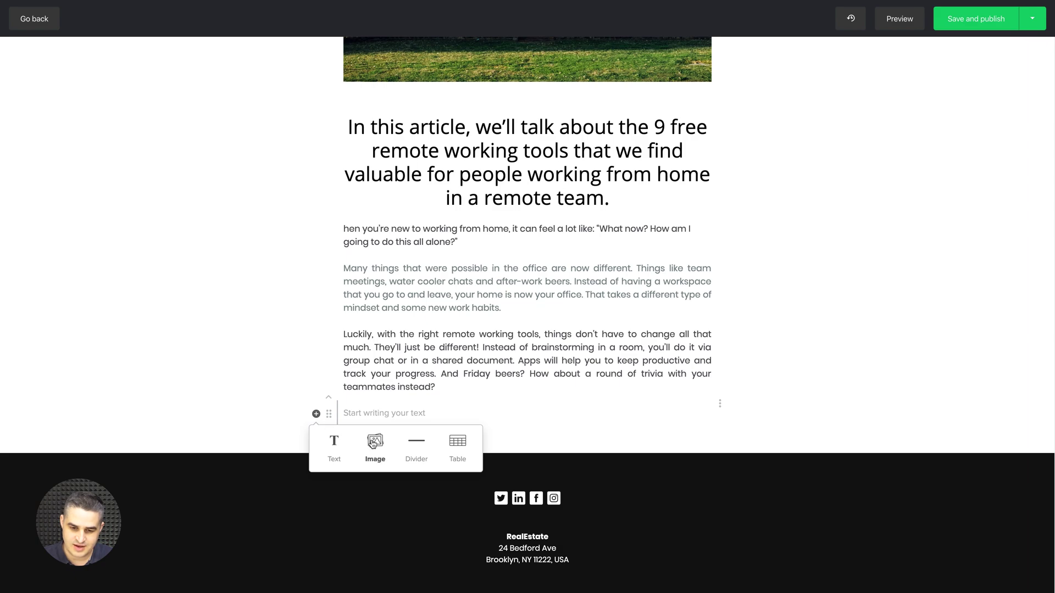
{"action": "left_click", "coordinate": [421, 443]}
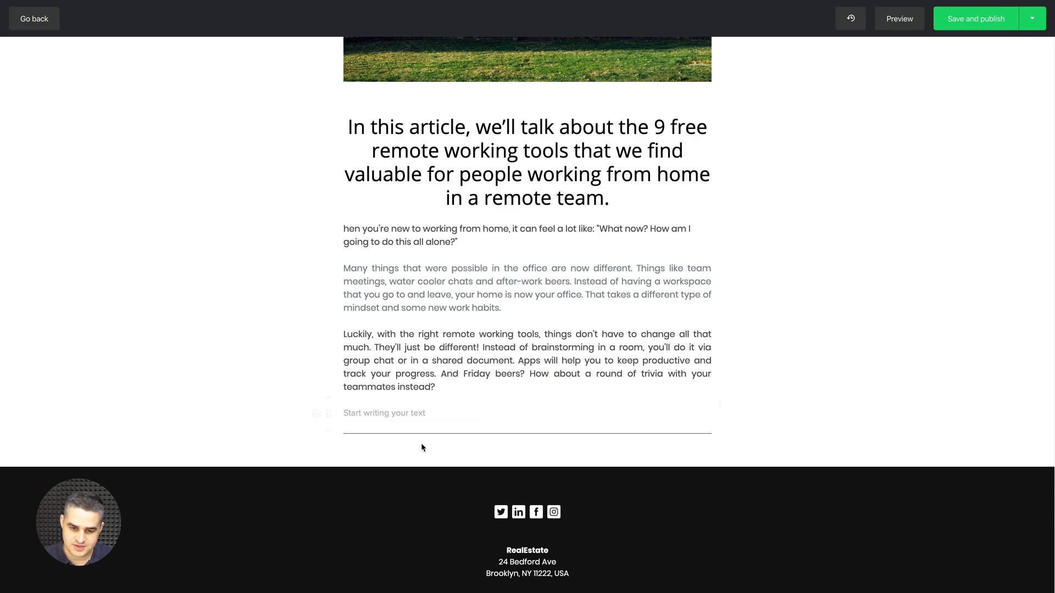
{"action": "left_click", "coordinate": [328, 418]}
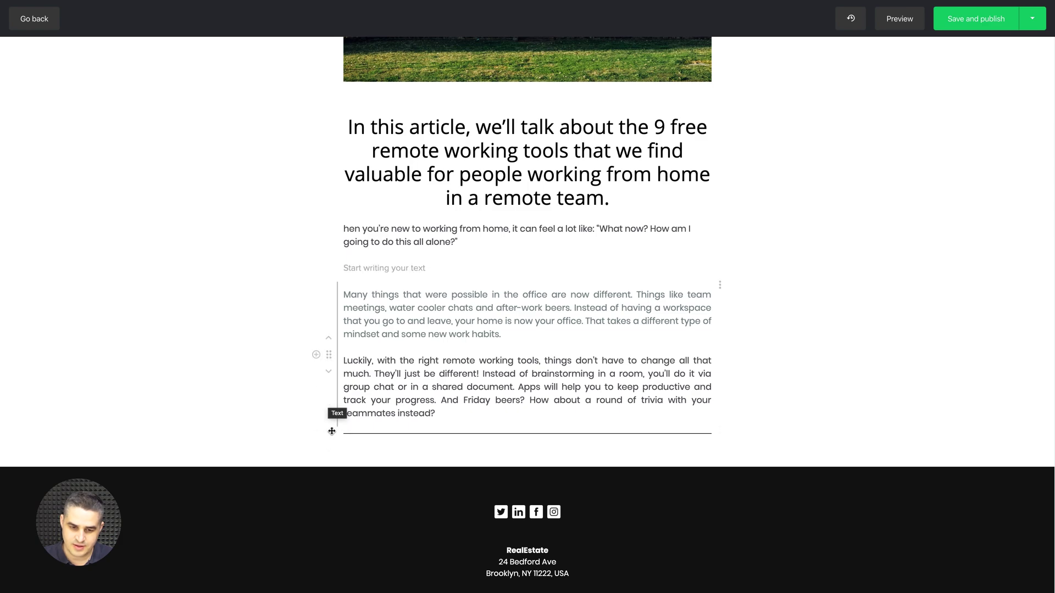
{"action": "left_click_drag", "start_coordinate": [329, 432], "coordinate": [329, 367]}
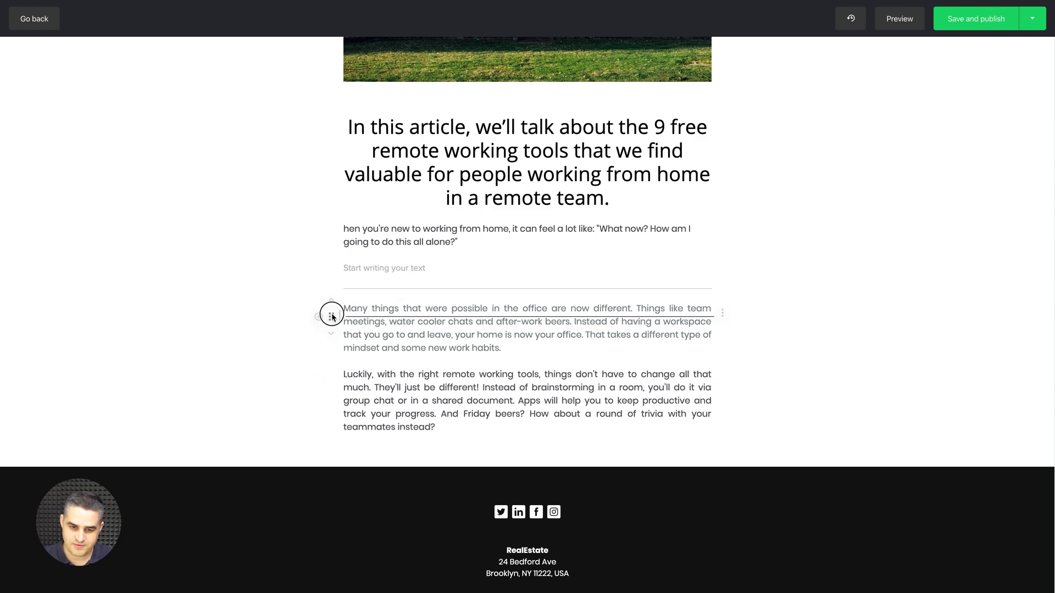
{"action": "mouse_move", "coordinate": [528, 288]}
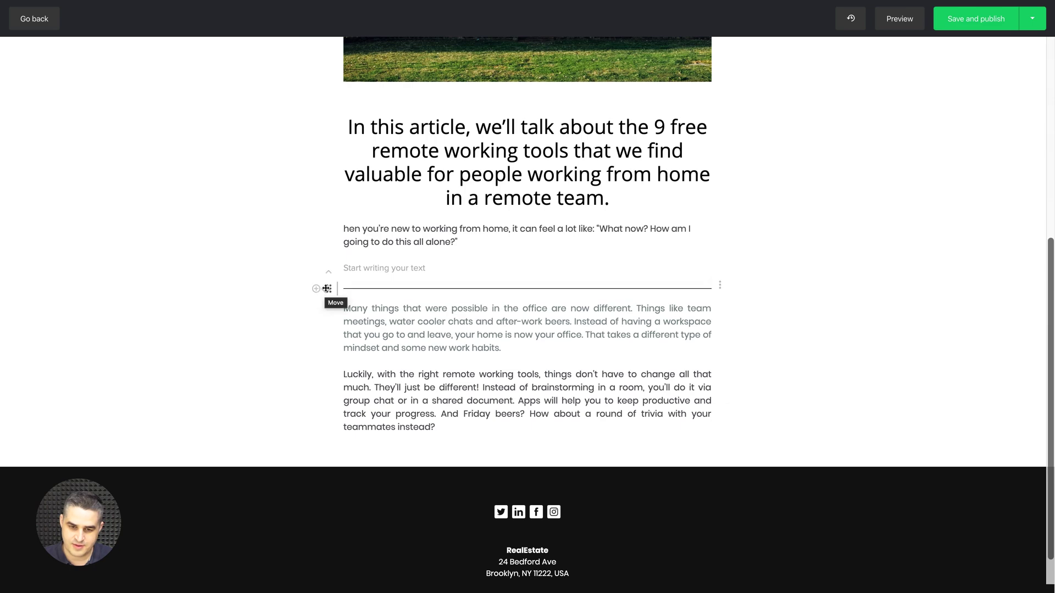
{"action": "mouse_move", "coordinate": [720, 284]}
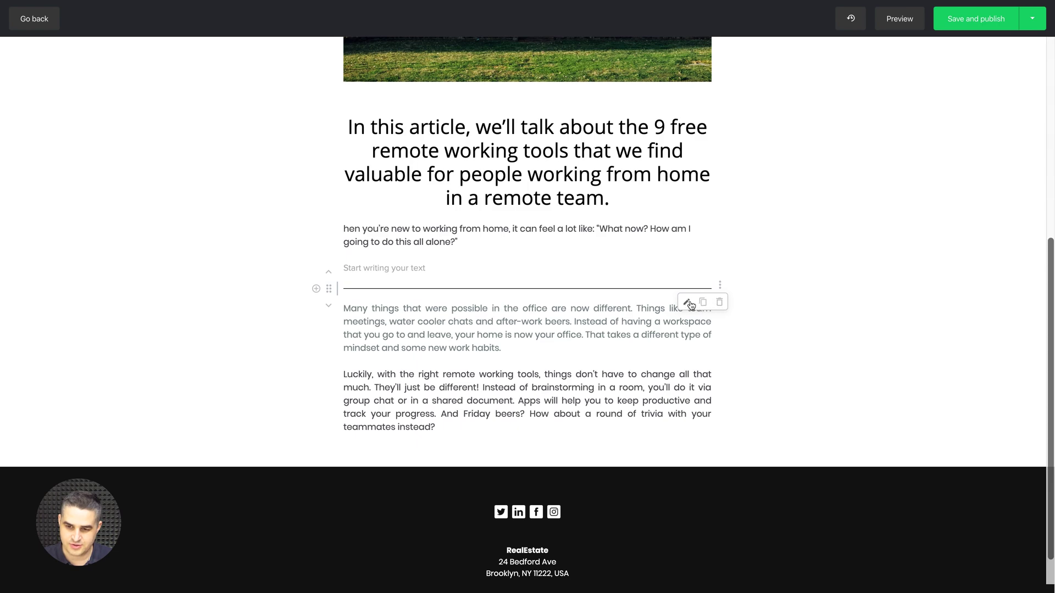
{"action": "left_click", "coordinate": [686, 302]}
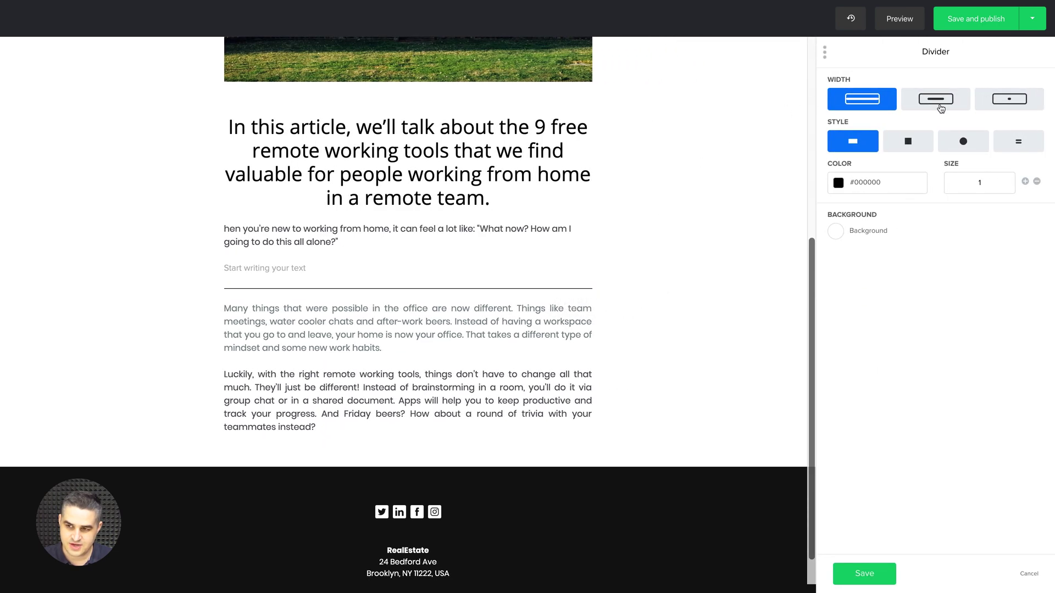
Save the divider as medium width, light grey #D1D3D3, solid style, size 1.
{"action": "left_click", "coordinate": [941, 104]}
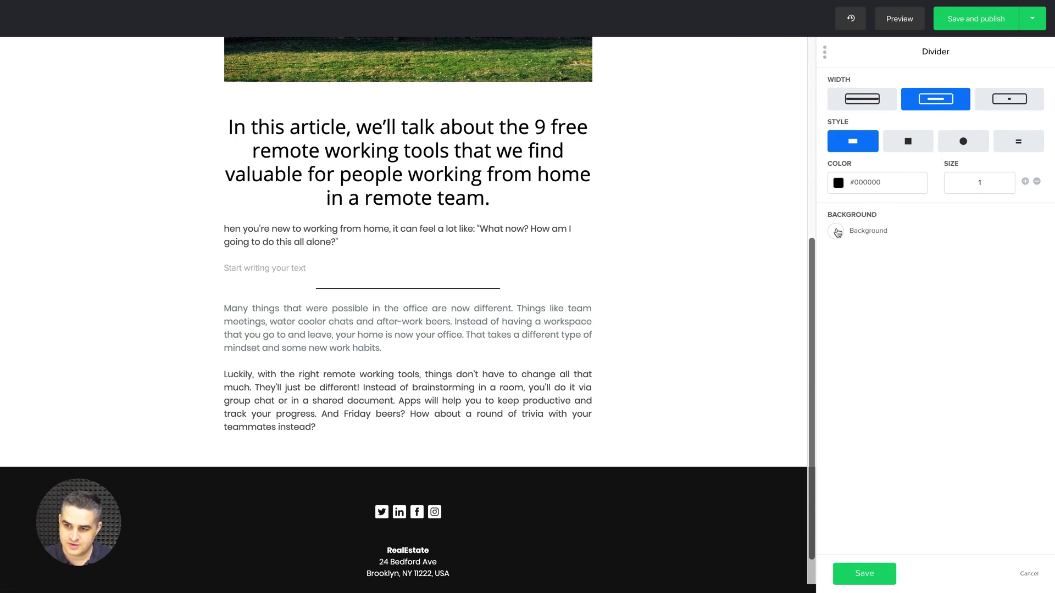
{"action": "left_click", "coordinate": [839, 184]}
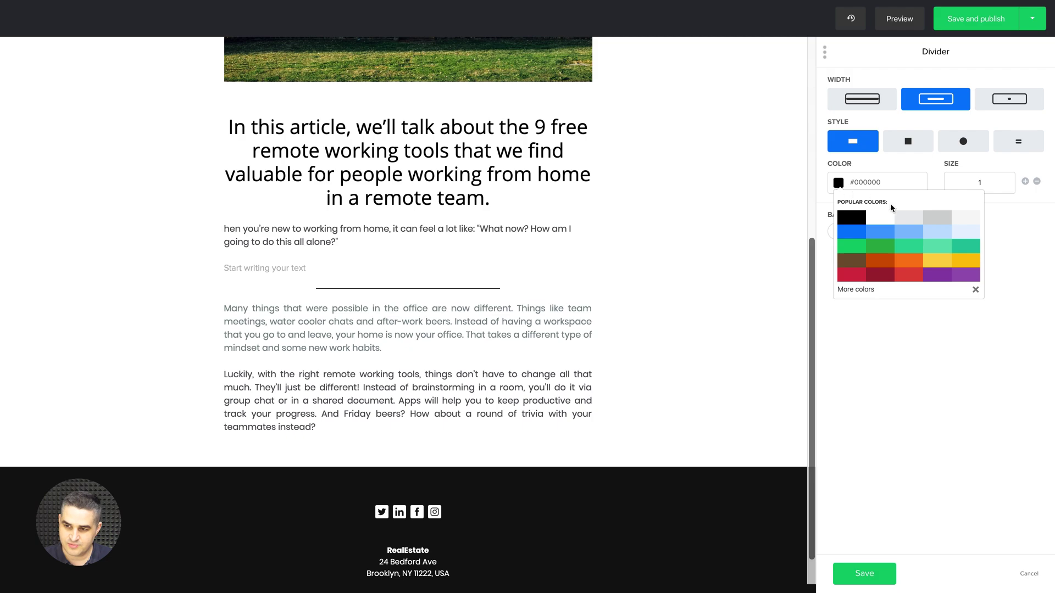
{"action": "left_click", "coordinate": [939, 222]}
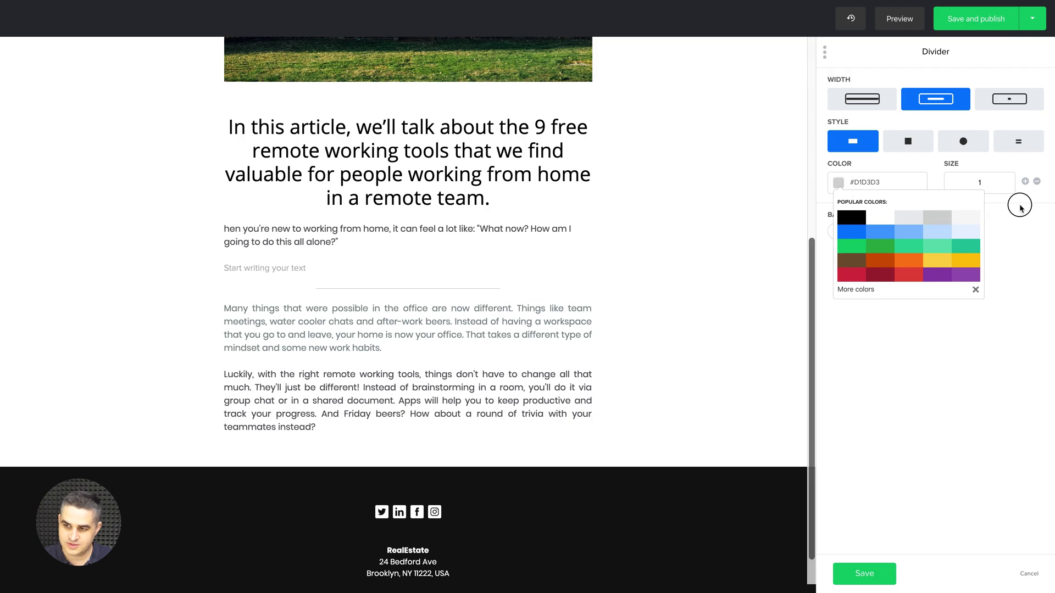
{"action": "left_click", "coordinate": [1025, 181]}
{"action": "left_click", "coordinate": [969, 145]}
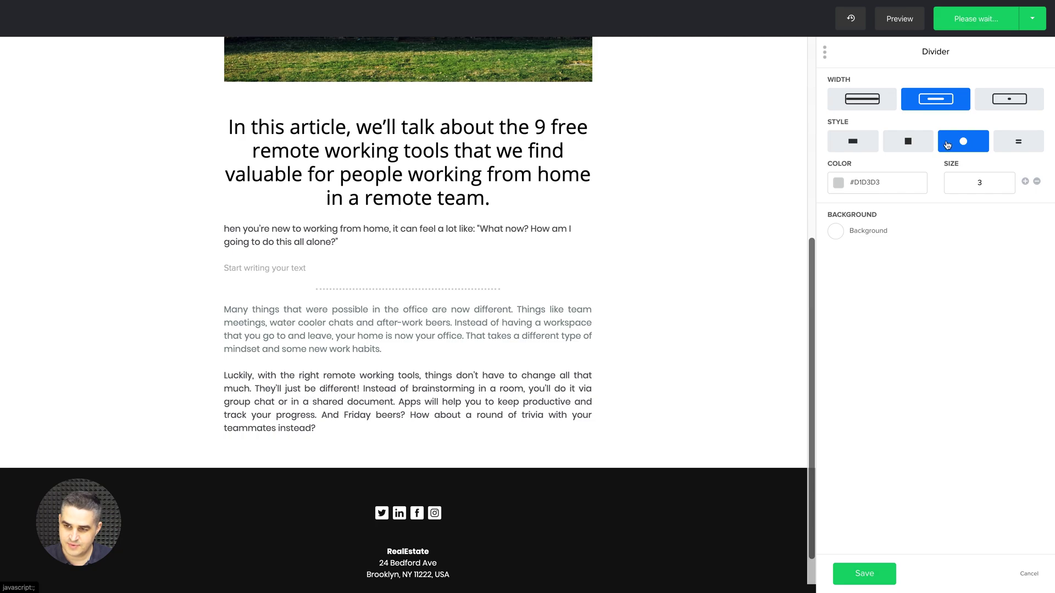
{"action": "left_click", "coordinate": [852, 143]}
{"action": "left_click", "coordinate": [1036, 181]}
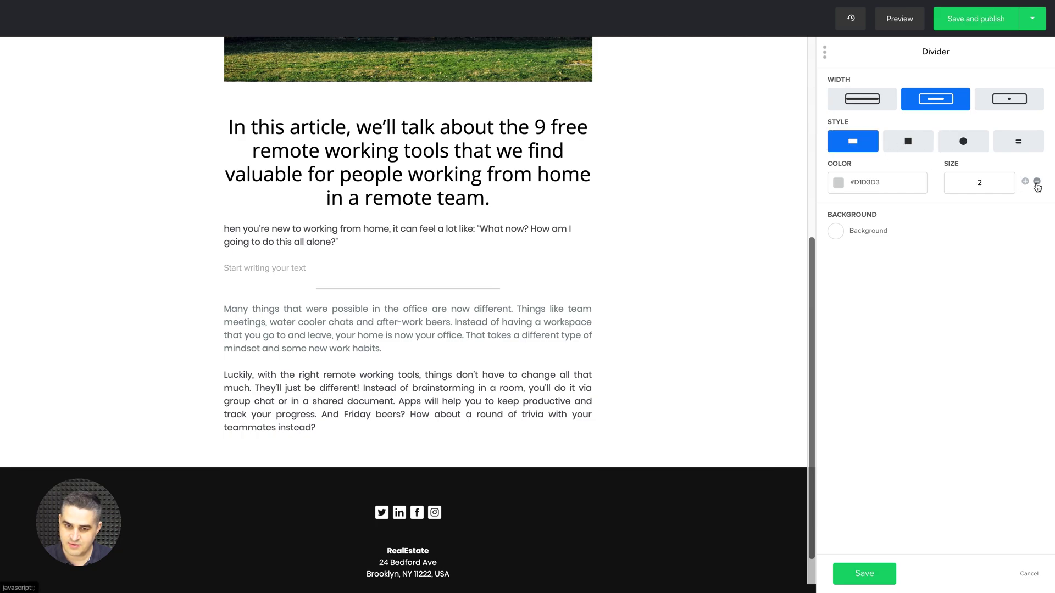
{"action": "left_click", "coordinate": [863, 573]}
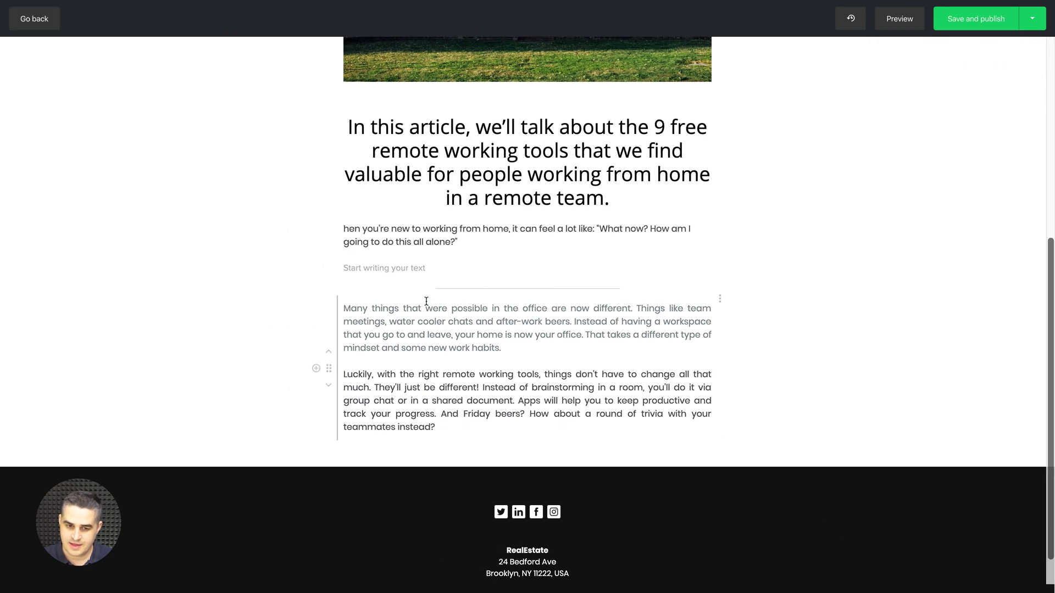
Insert an image block below the divider holding the orange-and-black motorcycle photo from File manager.
{"action": "left_click", "coordinate": [316, 290]}
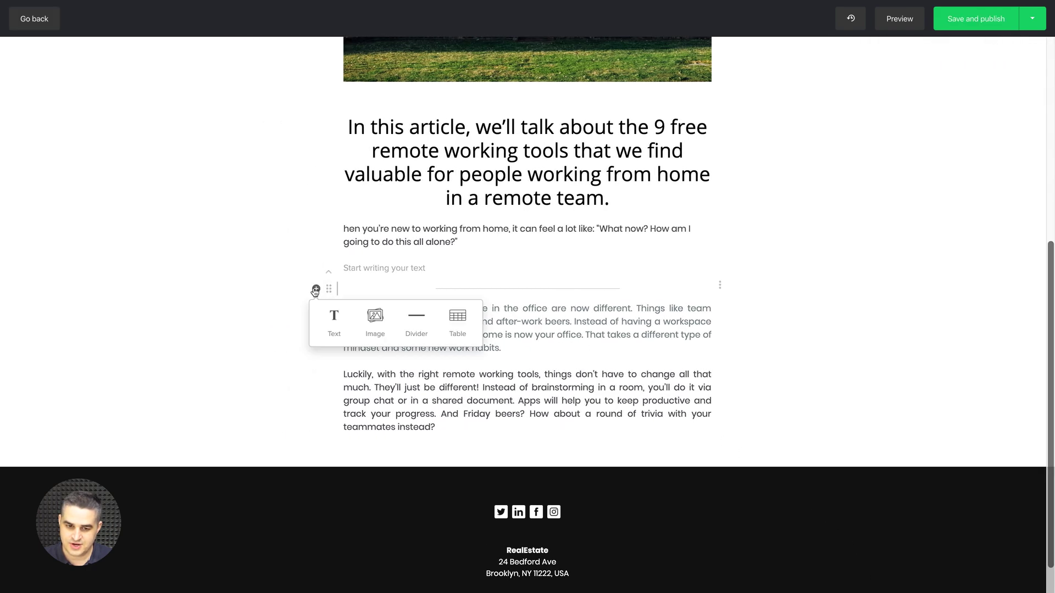
{"action": "left_click", "coordinate": [375, 320]}
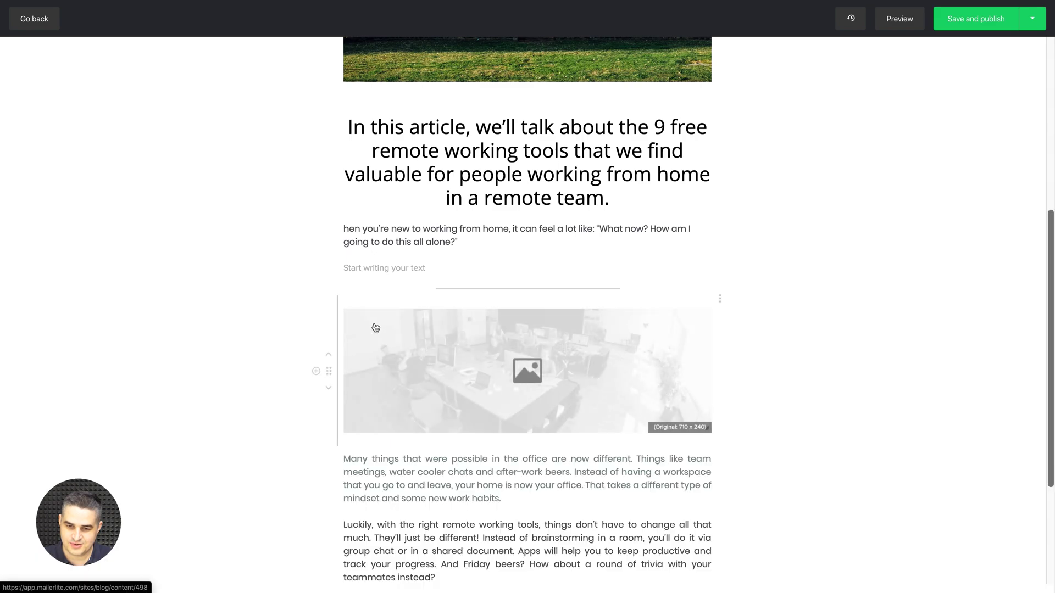
{"action": "left_click", "coordinate": [561, 391]}
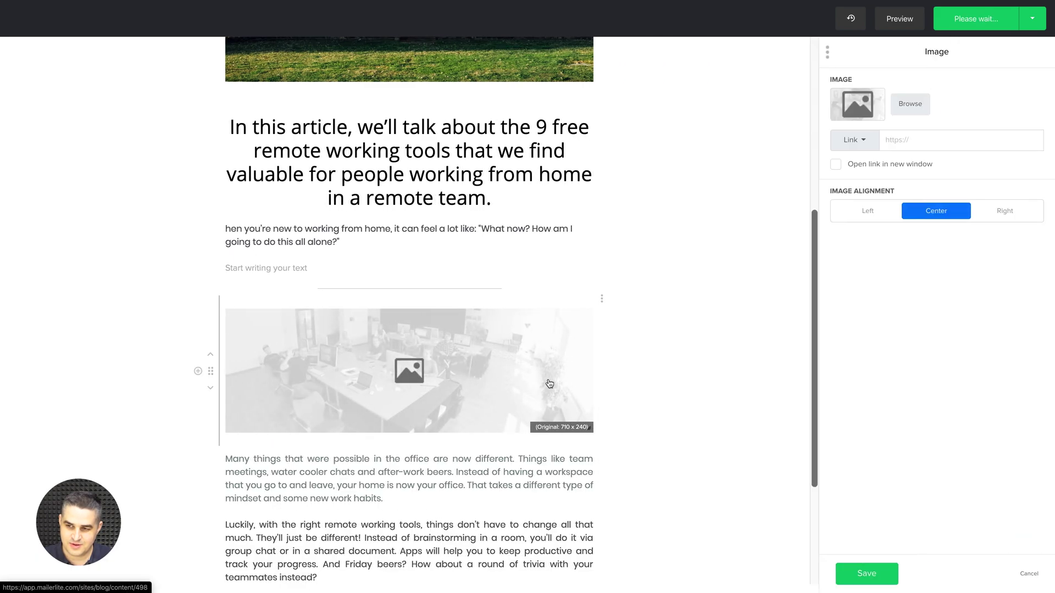
{"action": "left_click", "coordinate": [864, 109]}
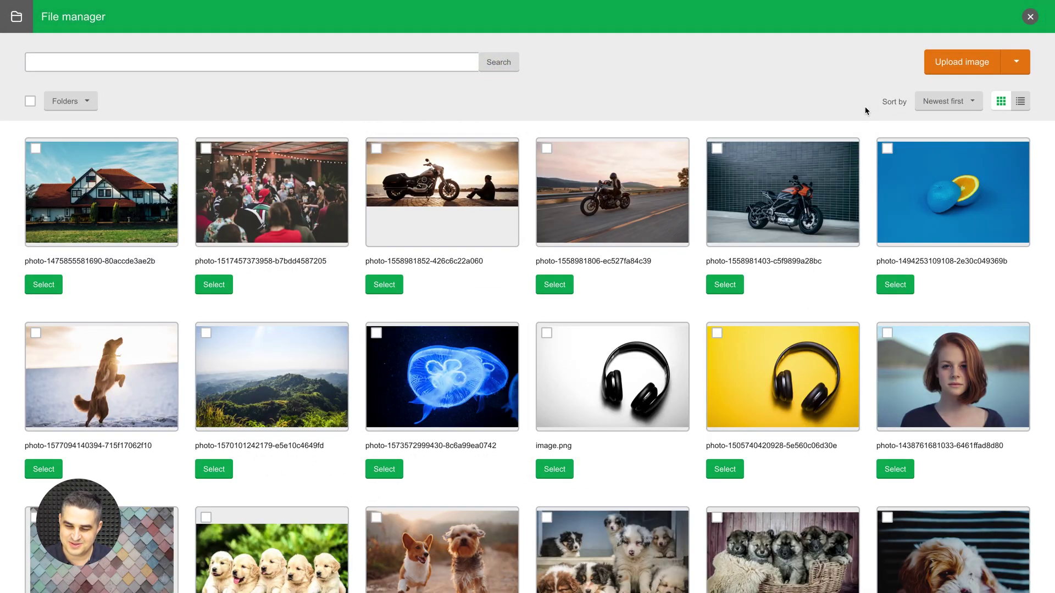
{"action": "left_click", "coordinate": [724, 285]}
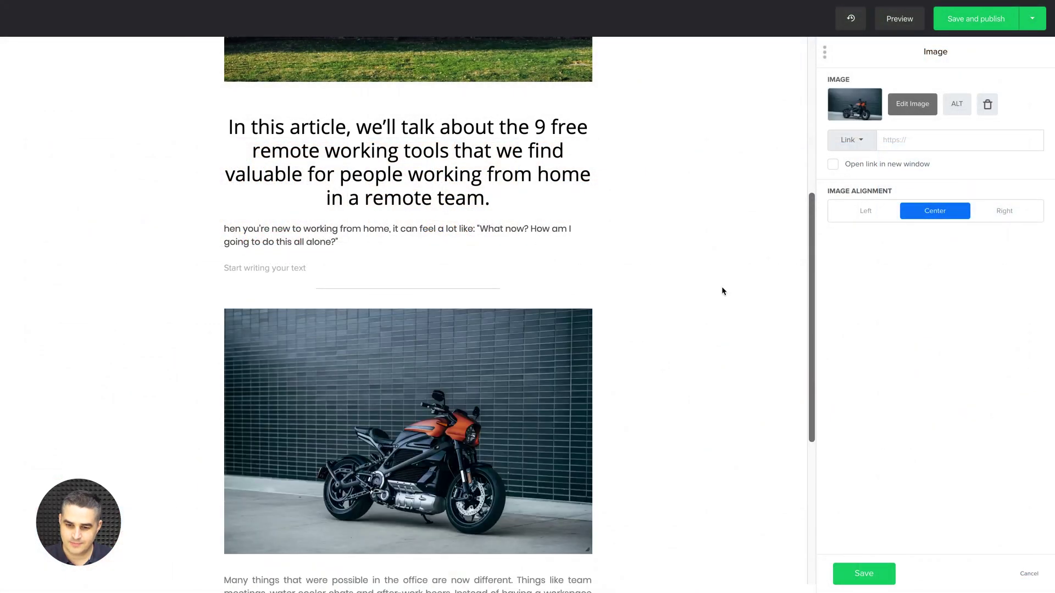
{"action": "scroll", "coordinate": [587, 343], "scroll_direction": "down", "scroll_amount": 1}
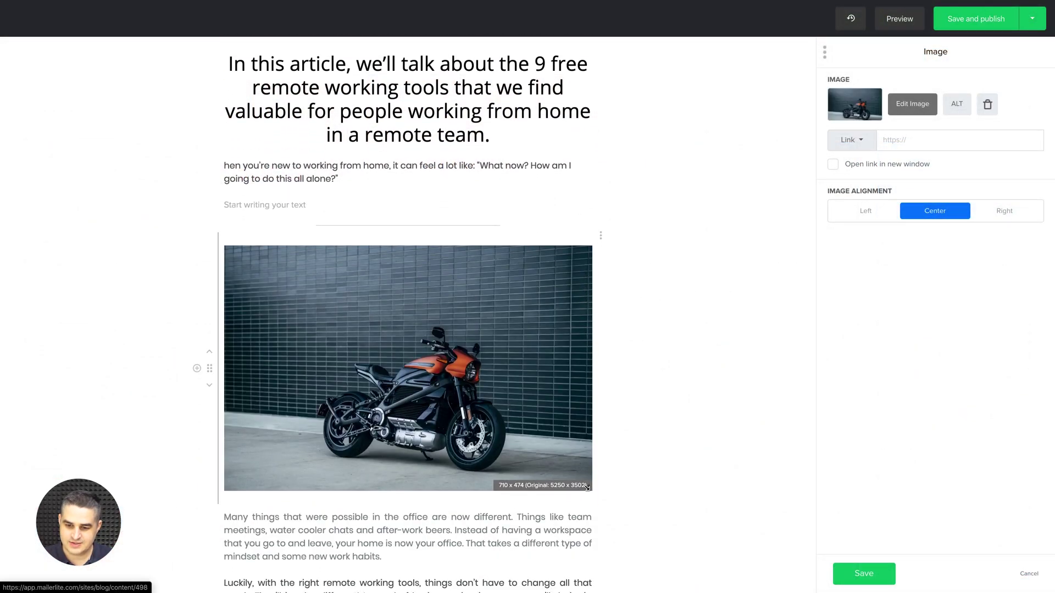
{"action": "left_click_drag", "start_coordinate": [583, 486], "coordinate": [522, 382]}
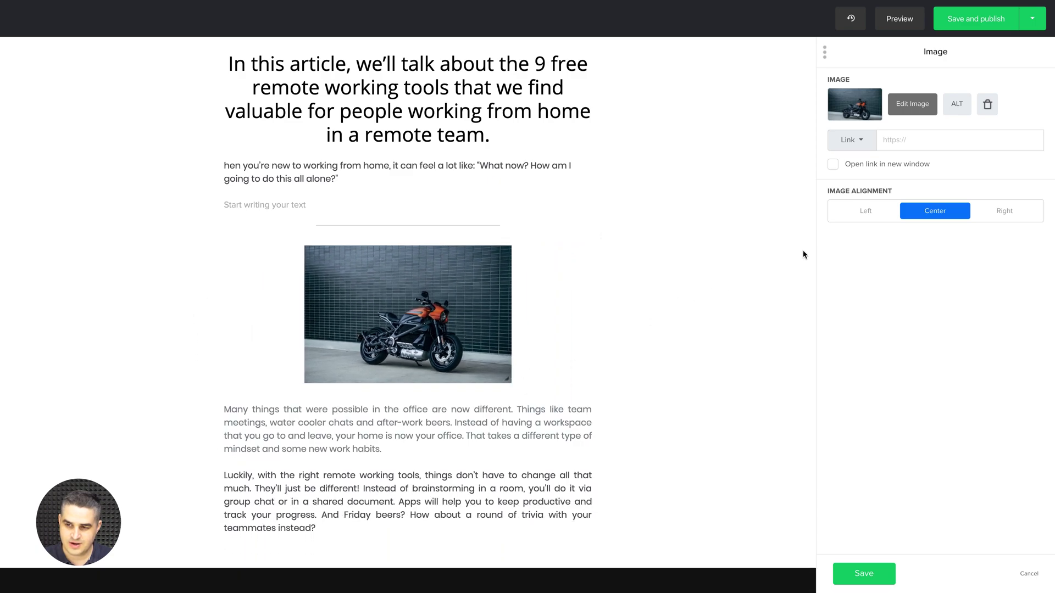
{"action": "left_click", "coordinate": [866, 212]}
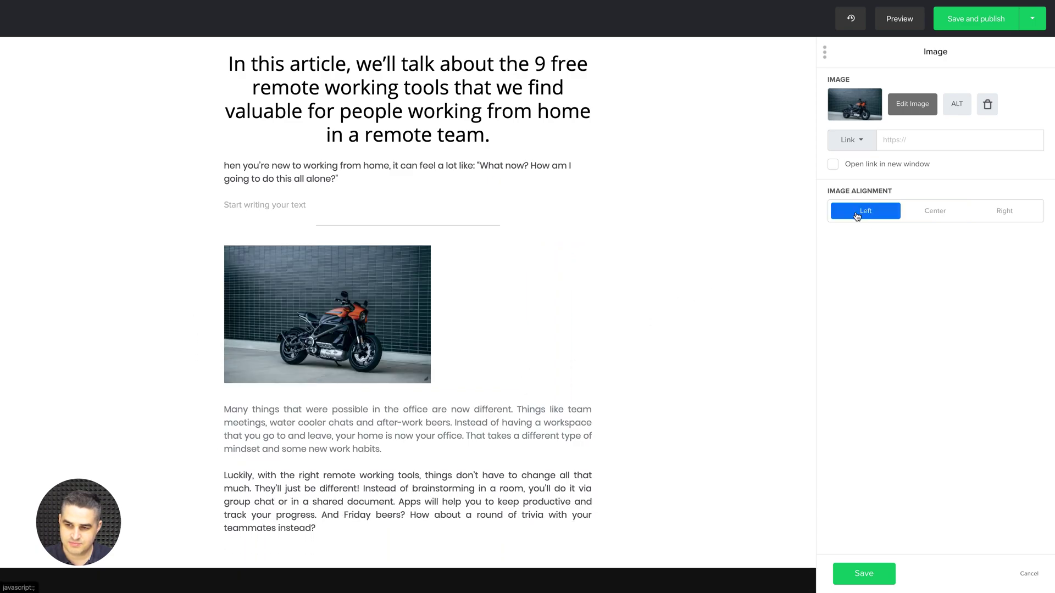
{"action": "left_click", "coordinate": [999, 213]}
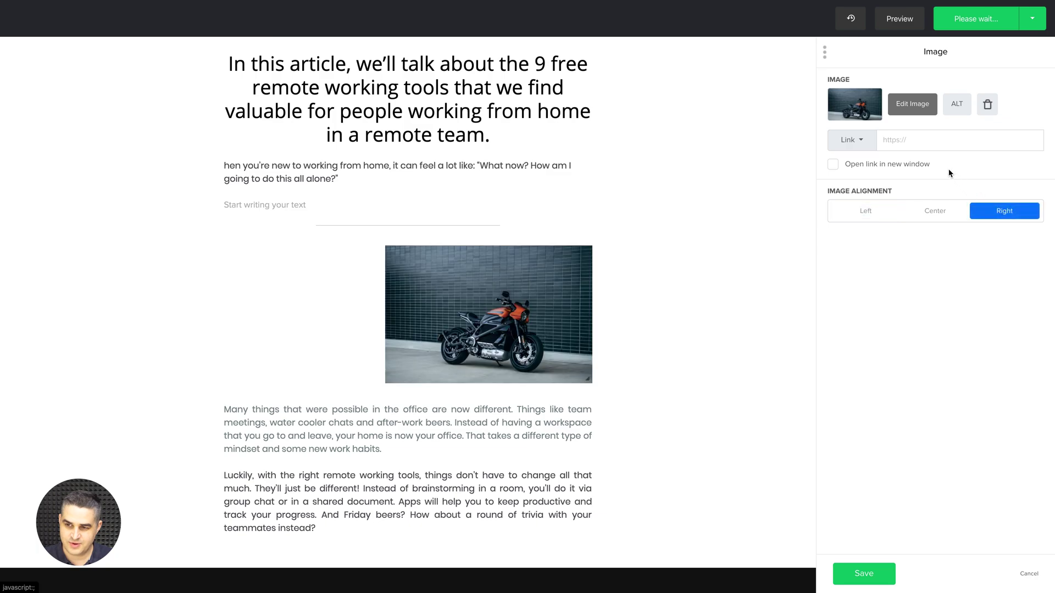
{"action": "left_click", "coordinate": [860, 141]}
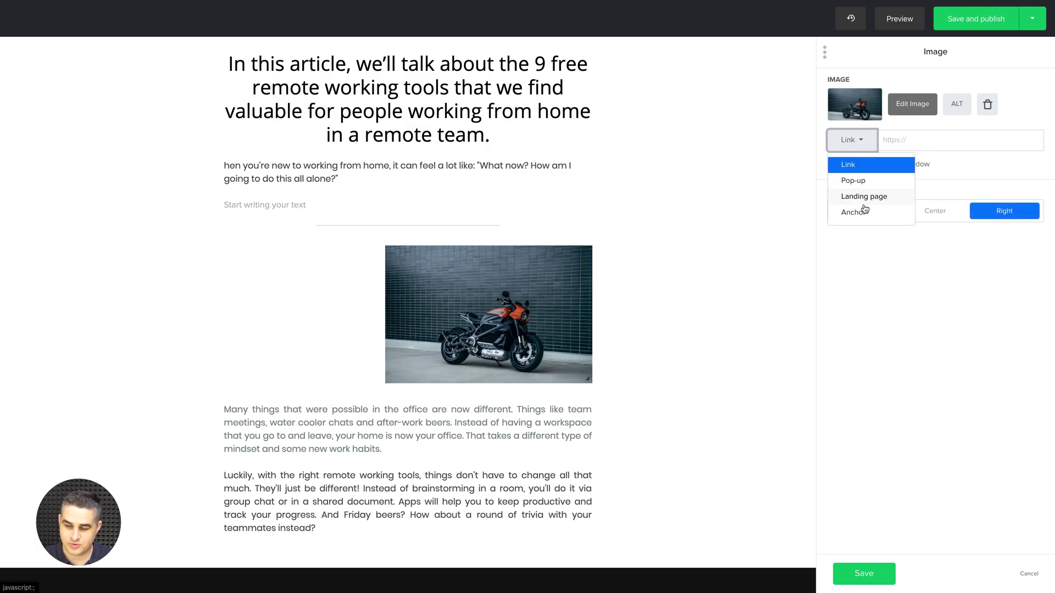
{"action": "left_click", "coordinate": [840, 358]}
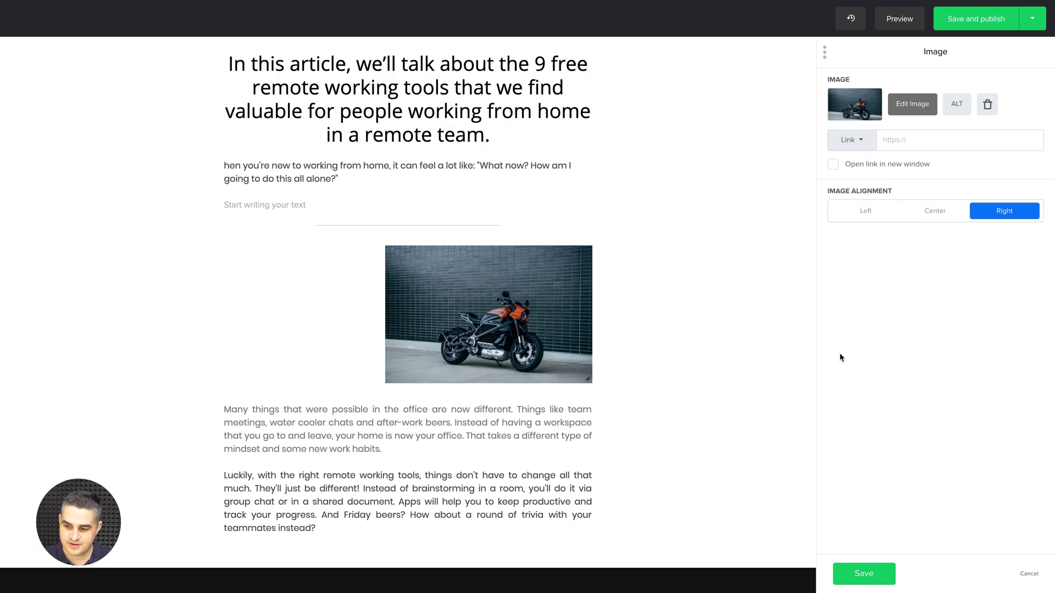
{"action": "left_click", "coordinate": [859, 572]}
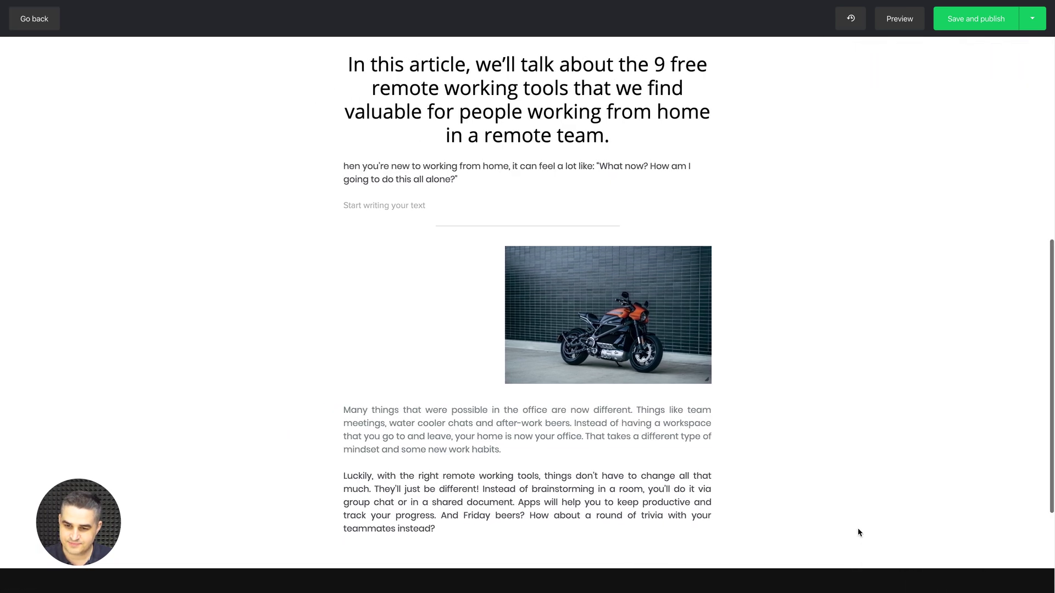
{"action": "left_click", "coordinate": [352, 285]}
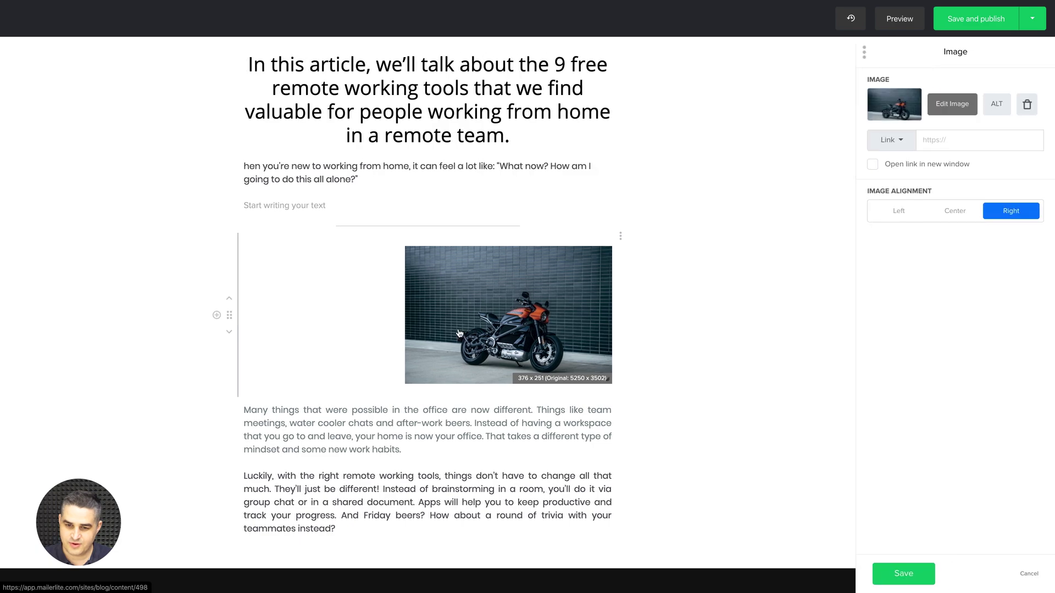
{"action": "left_click", "coordinate": [927, 209]}
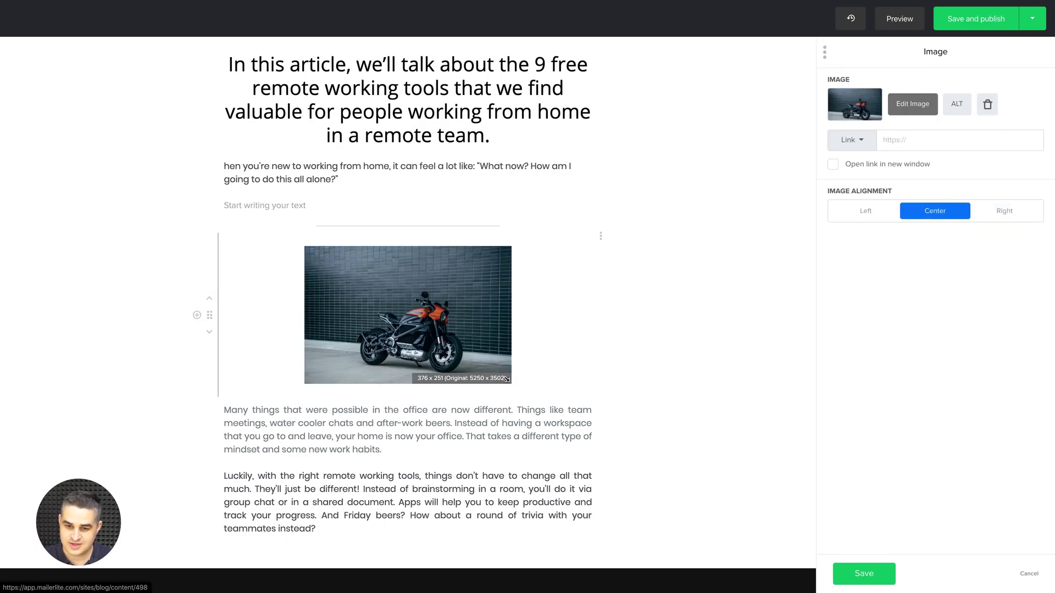
{"action": "left_click_drag", "start_coordinate": [506, 379], "coordinate": [642, 512]}
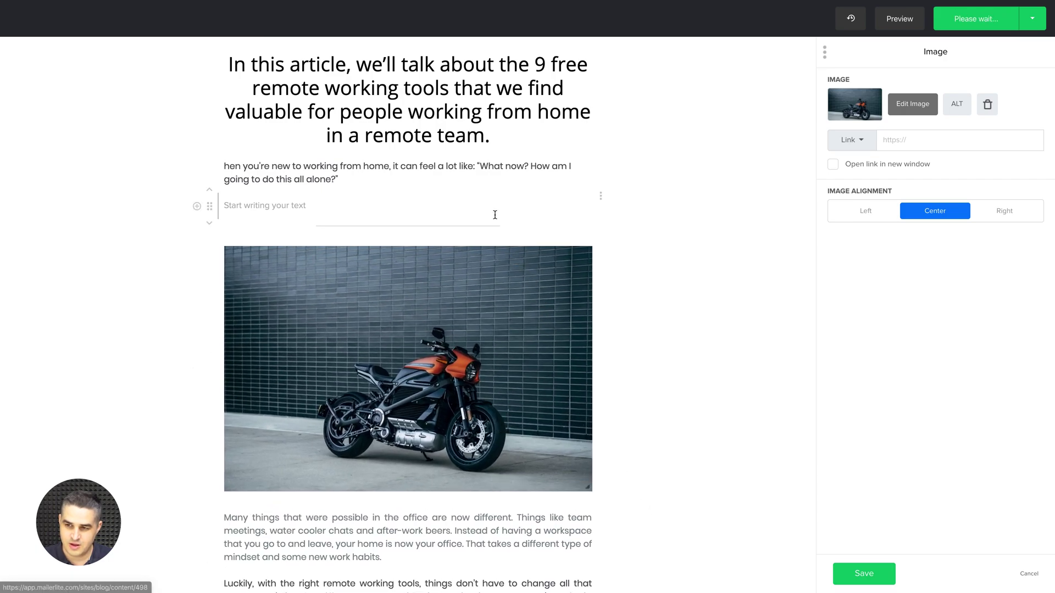
Crop the top off the motorcycle photo to 710×350 and save the image edits.
{"action": "left_click", "coordinate": [906, 109]}
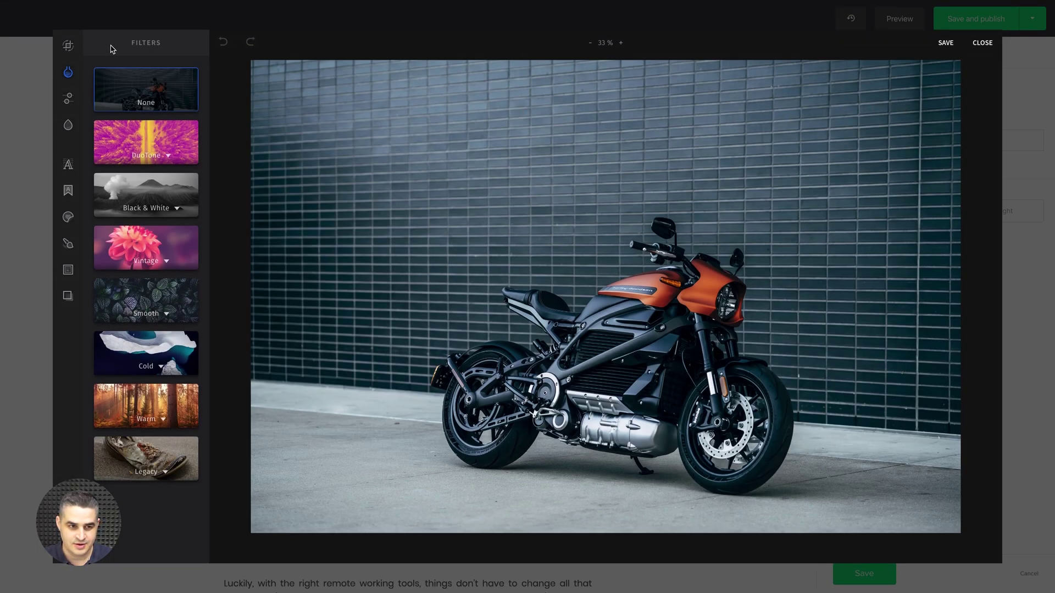
{"action": "left_click", "coordinate": [68, 47]}
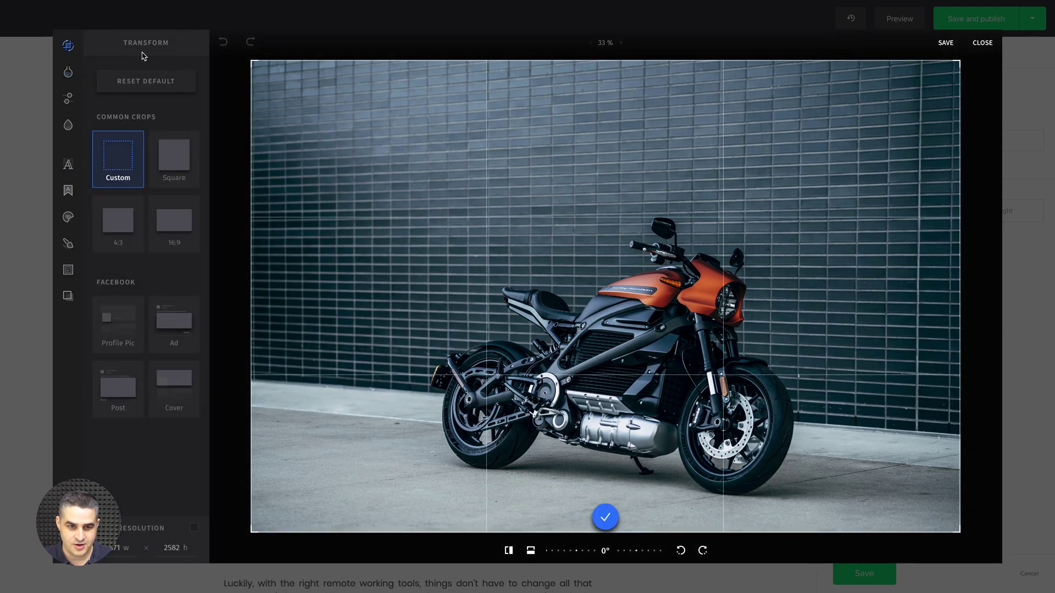
{"action": "left_click_drag", "start_coordinate": [254, 65], "coordinate": [213, 188]}
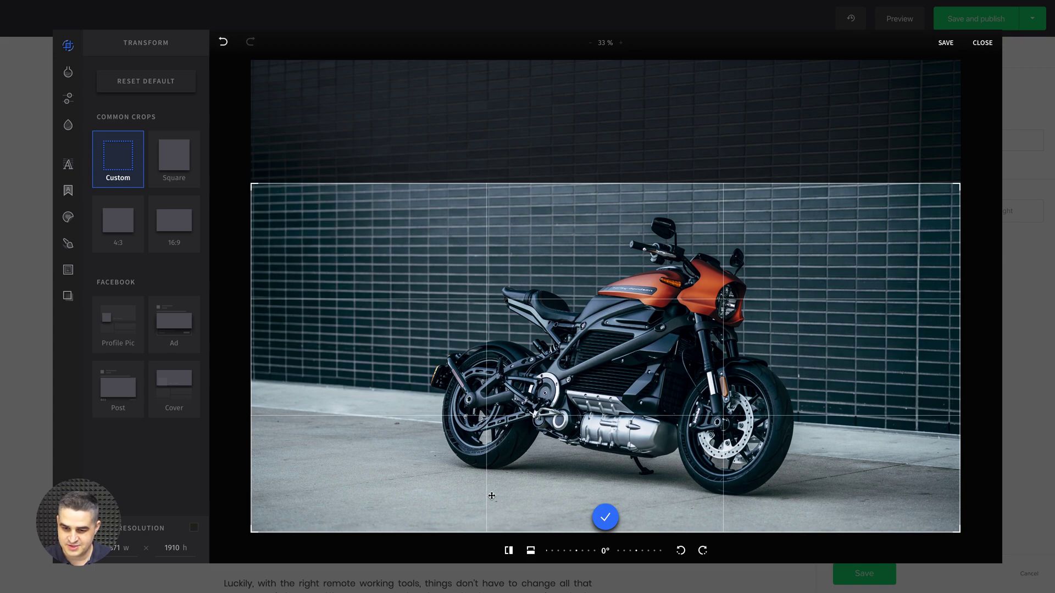
{"action": "left_click", "coordinate": [607, 518]}
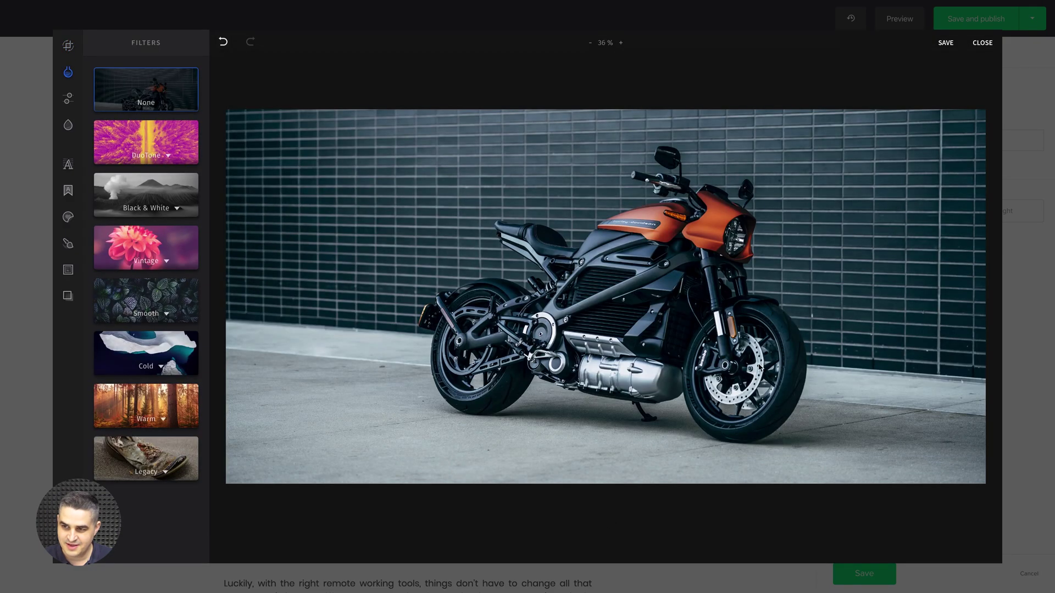
{"action": "left_click", "coordinate": [946, 44]}
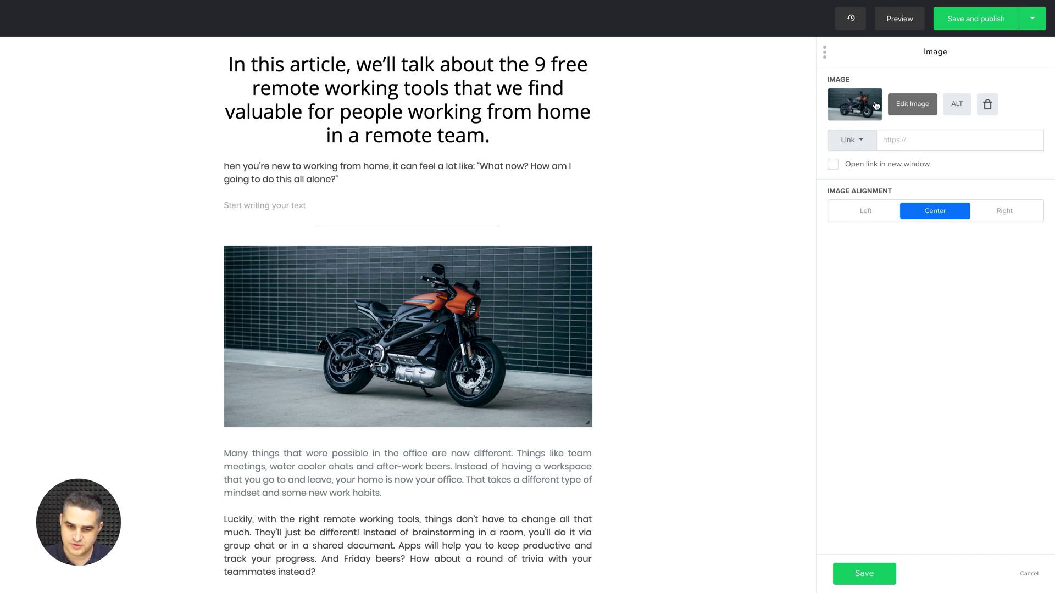
{"action": "left_click", "coordinate": [858, 575]}
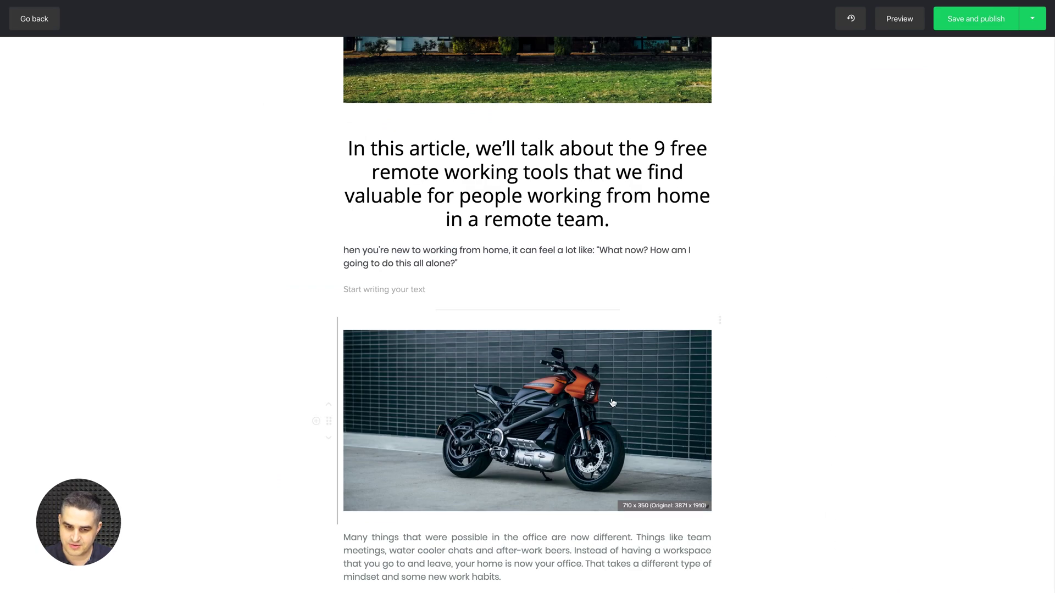
Insert a three-column table below the motorcycle photo with 'Text' in its header cell.
{"action": "left_click", "coordinate": [315, 421]}
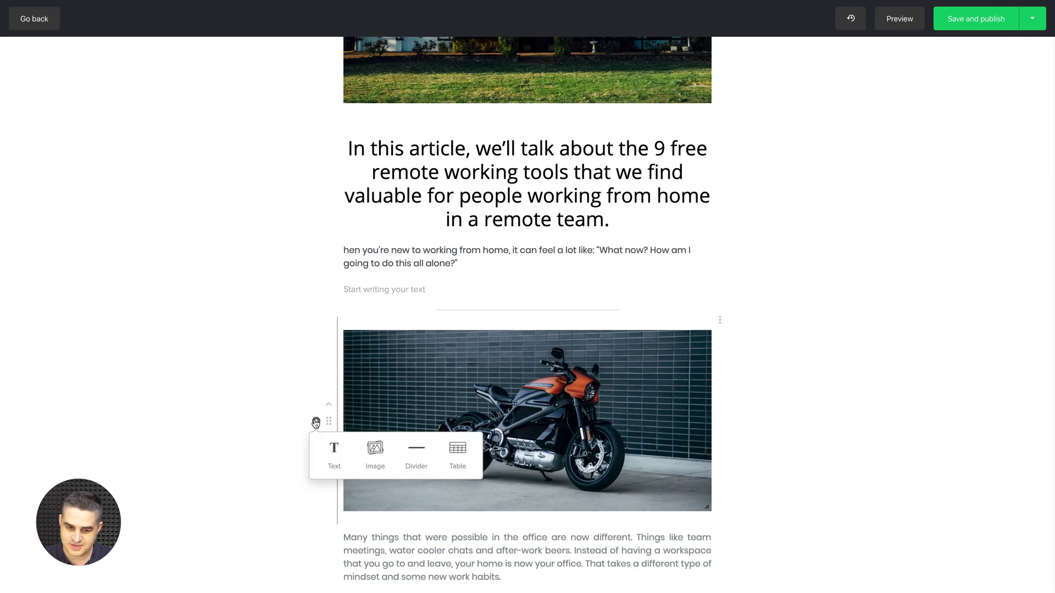
{"action": "left_click", "coordinate": [457, 458]}
{"action": "scroll", "coordinate": [456, 456], "scroll_direction": "down", "scroll_amount": 2}
{"action": "scroll", "coordinate": [418, 406], "scroll_direction": "down", "scroll_amount": 2}
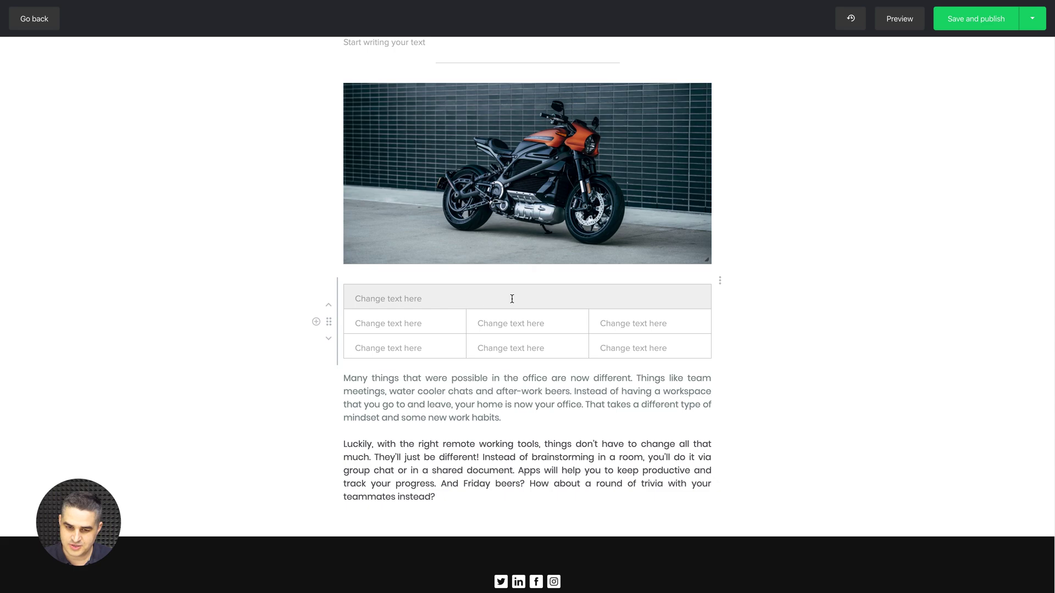
{"action": "type", "text": "T"}
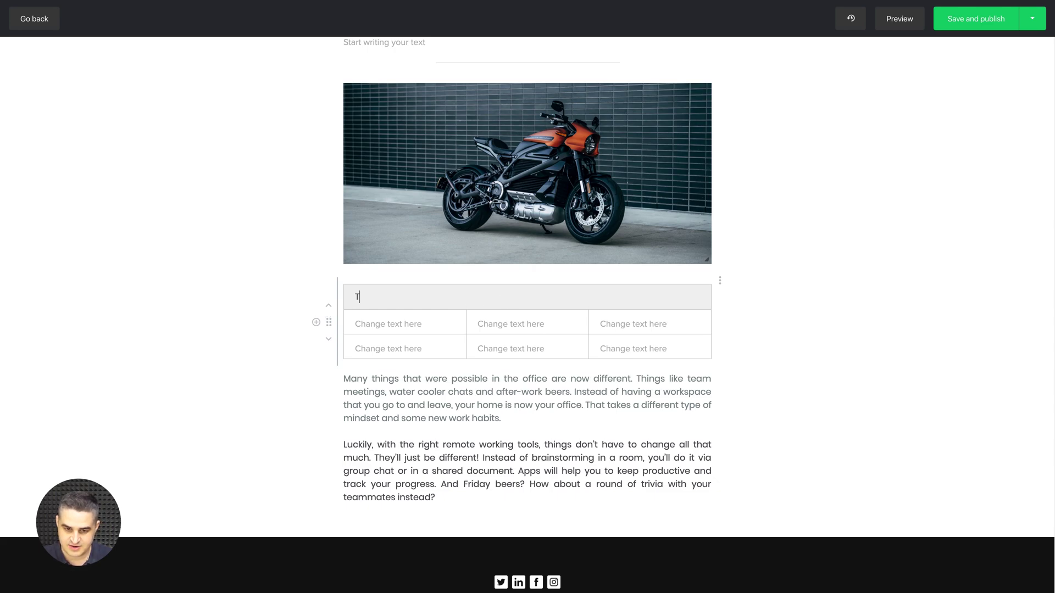
{"action": "type", "text": "ext"}
{"action": "scroll", "coordinate": [641, 298], "scroll_direction": "up", "scroll_amount": 1}
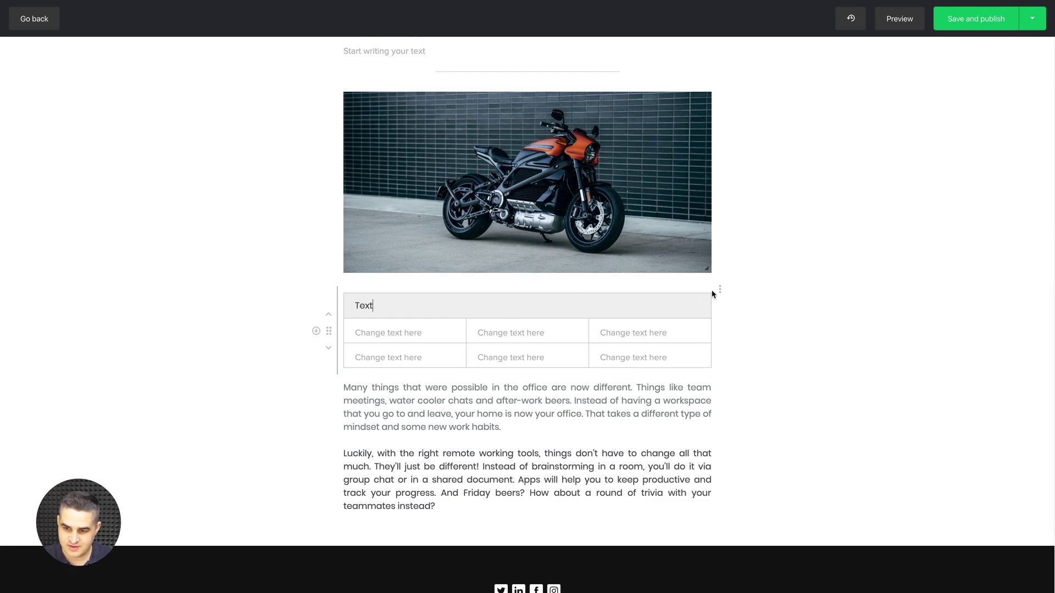
{"action": "left_click", "coordinate": [686, 306]}
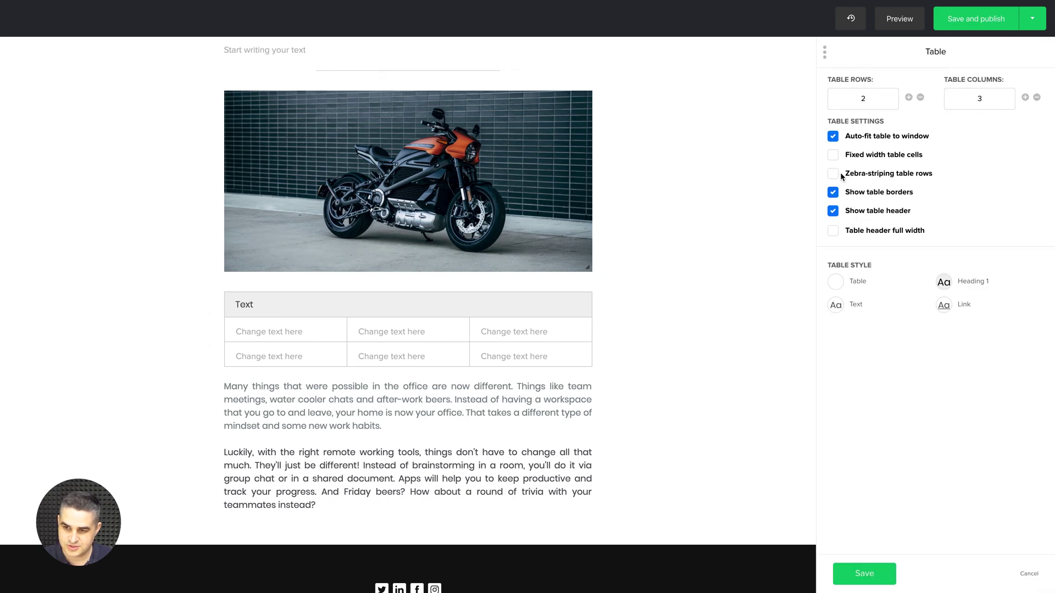
Add two table rows, shade alternate rows grey, and give cells a fixed width.
{"action": "left_click", "coordinate": [908, 97]}
{"action": "left_click", "coordinate": [909, 97]}
{"action": "left_click", "coordinate": [909, 97]}
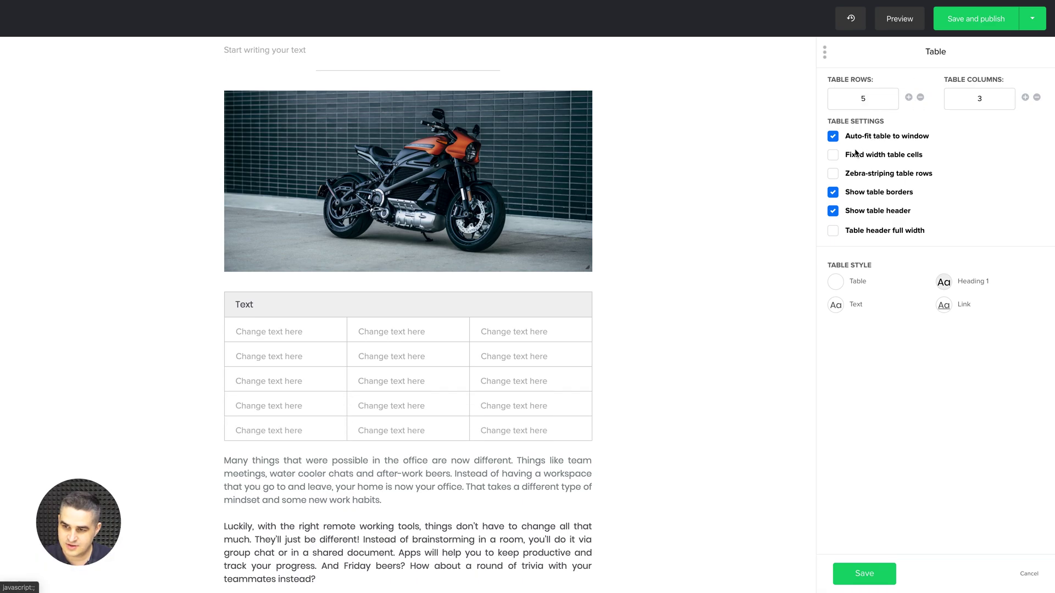
{"action": "left_click", "coordinate": [833, 174]}
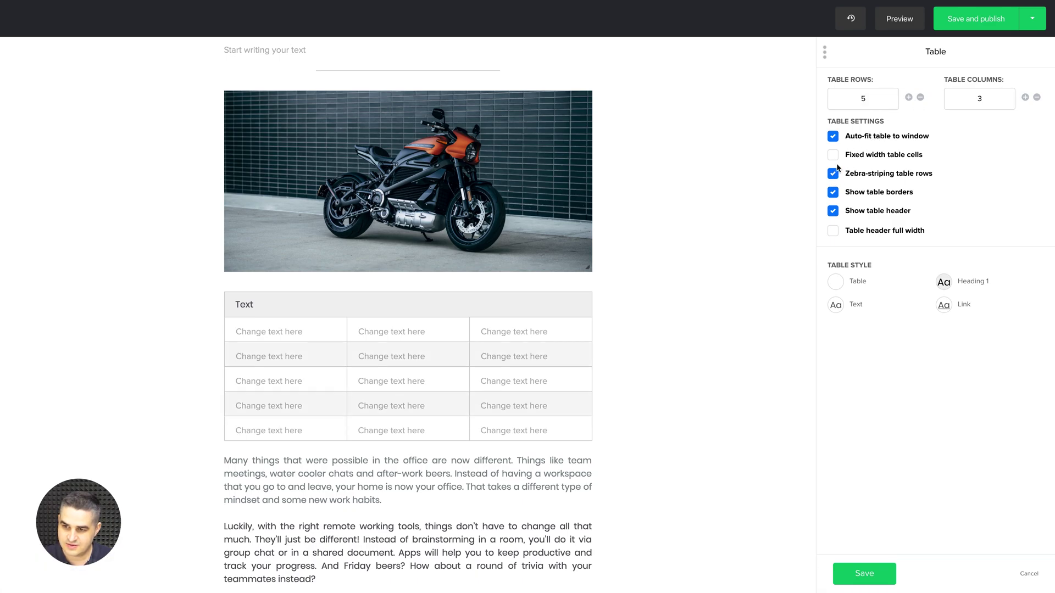
{"action": "left_click", "coordinate": [833, 154]}
{"action": "mouse_move", "coordinate": [270, 301]}
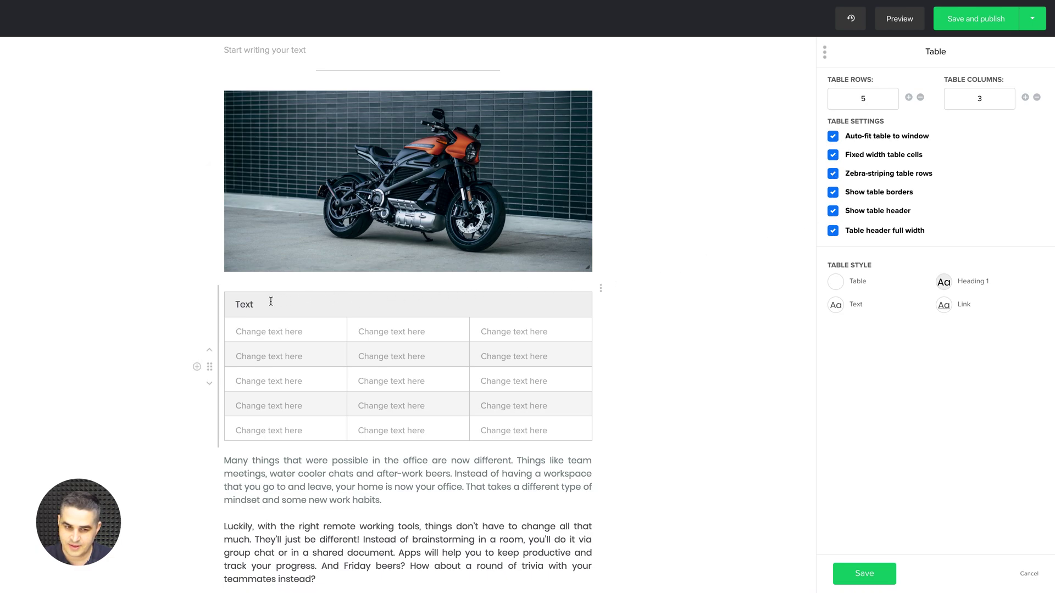
Center the table header word 'Text' and enlarge it to 28px.
{"action": "double_click", "coordinate": [246, 305]}
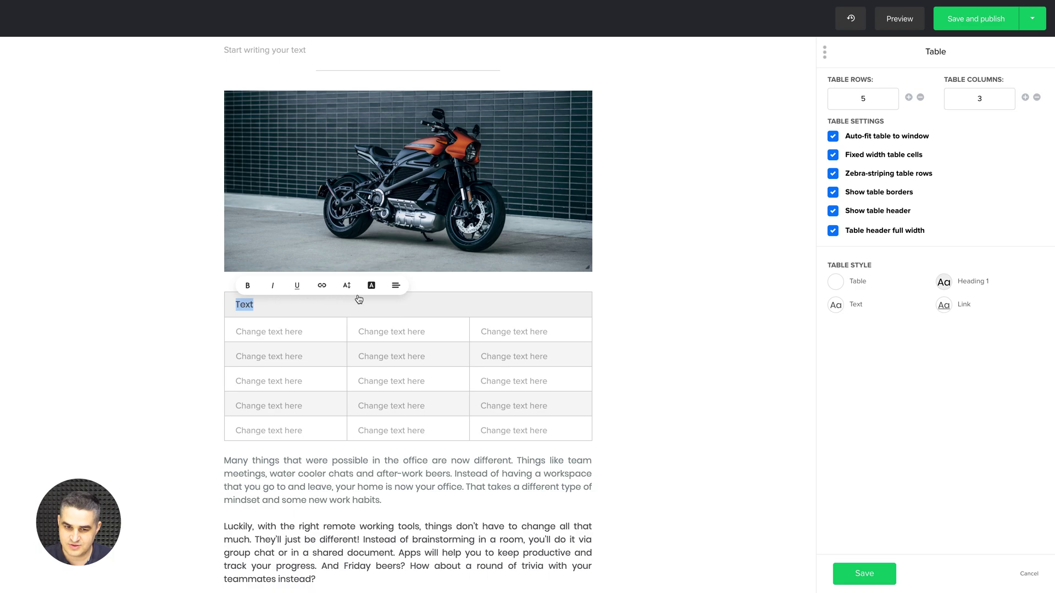
{"action": "left_click", "coordinate": [396, 285]}
{"action": "left_click", "coordinate": [402, 328]}
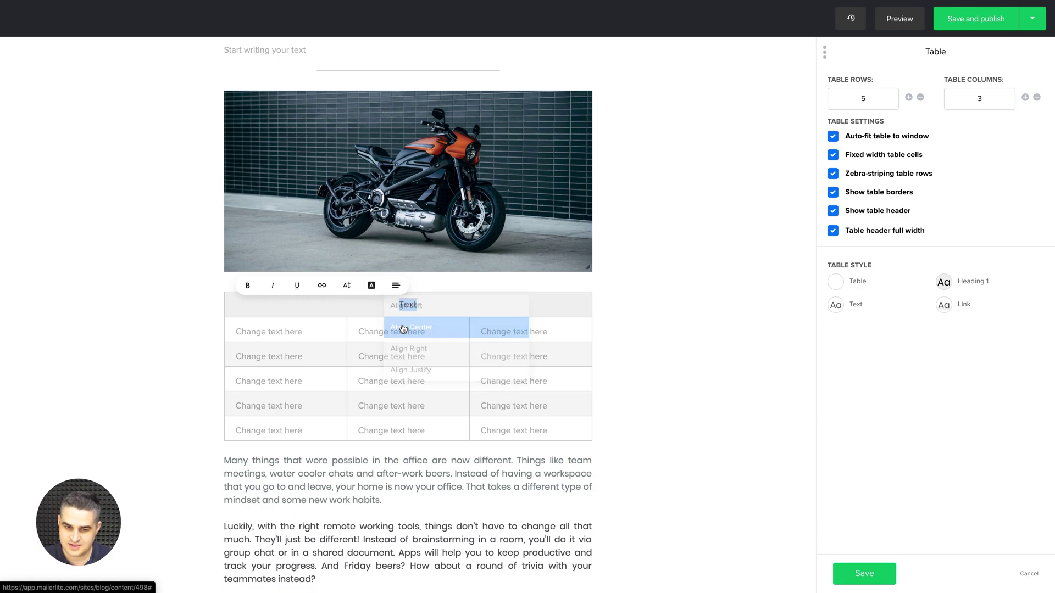
{"action": "left_click", "coordinate": [347, 286]}
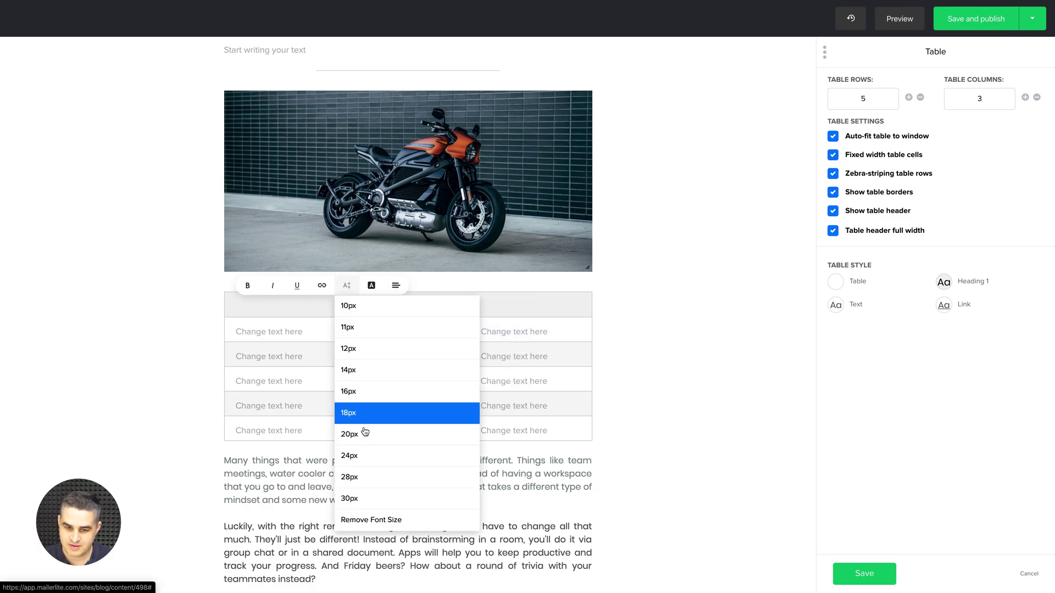
{"action": "left_click", "coordinate": [364, 476]}
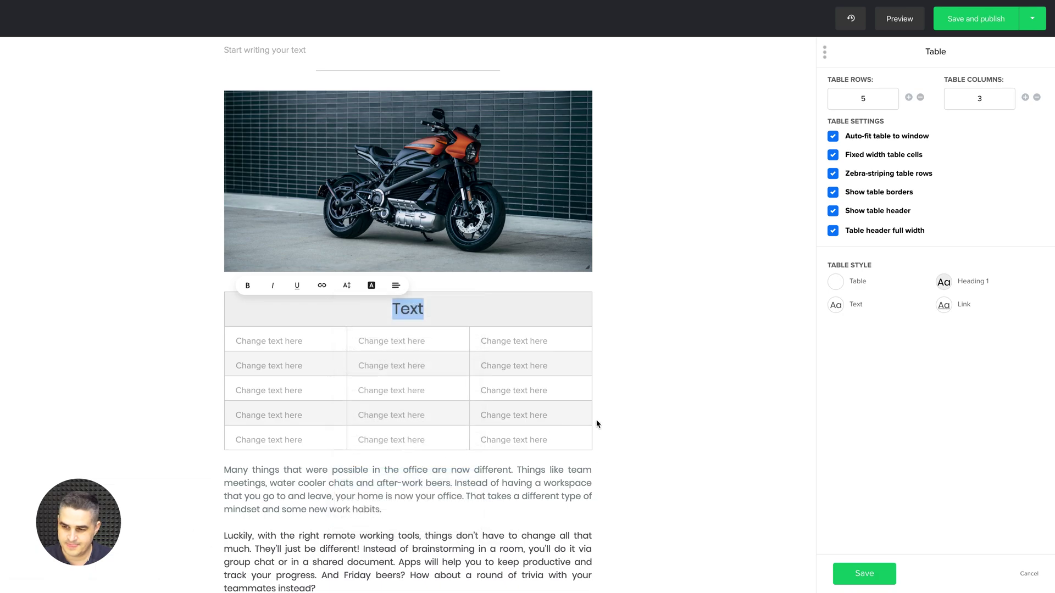
{"action": "left_click", "coordinate": [835, 306]}
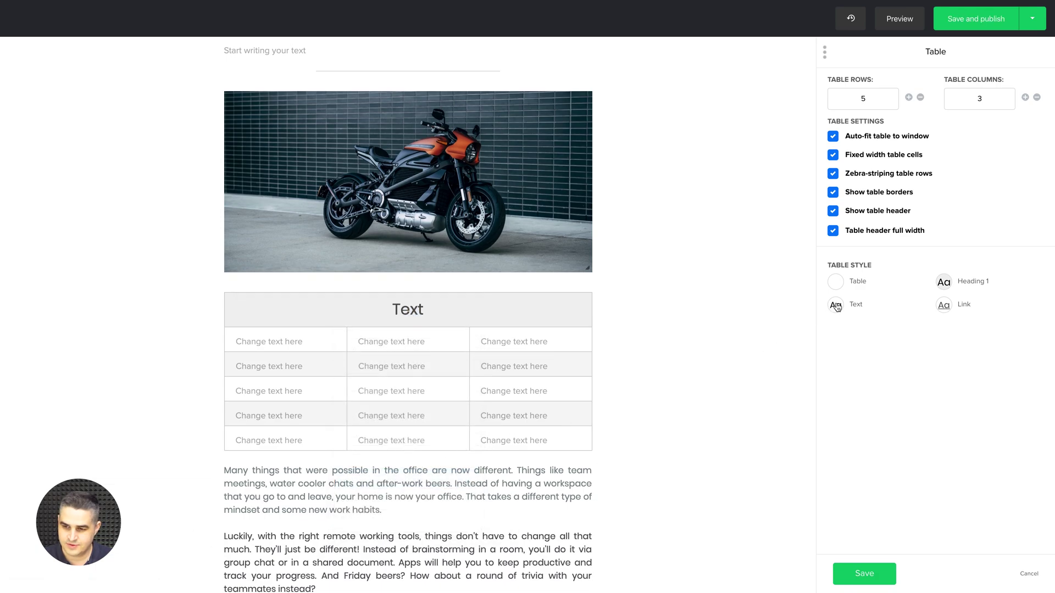
Review the table's Text and Heading 1 style settings without changing them.
{"action": "left_click", "coordinate": [836, 305]}
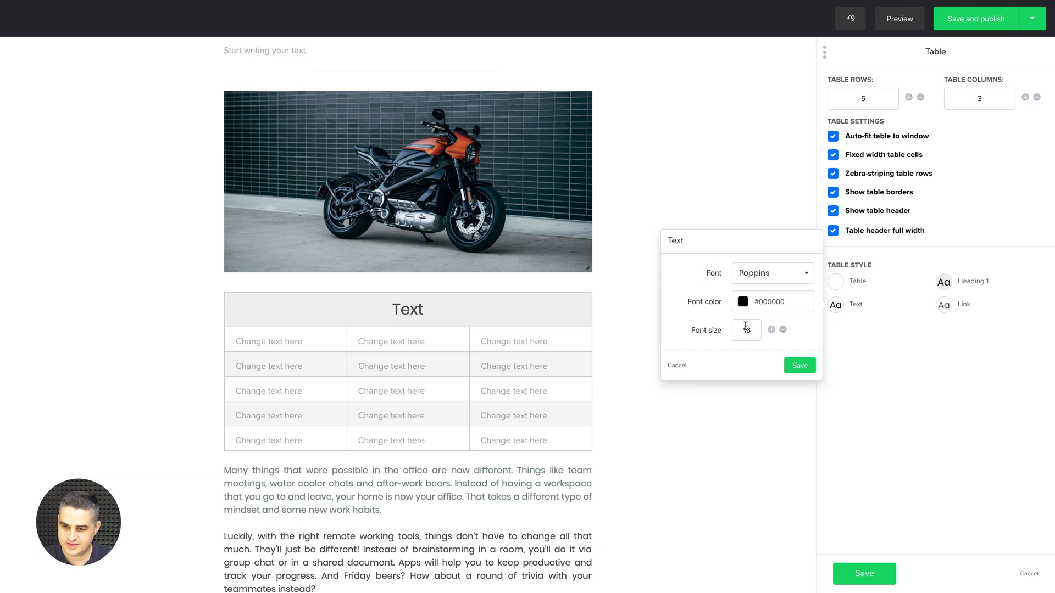
{"action": "left_click", "coordinate": [677, 366]}
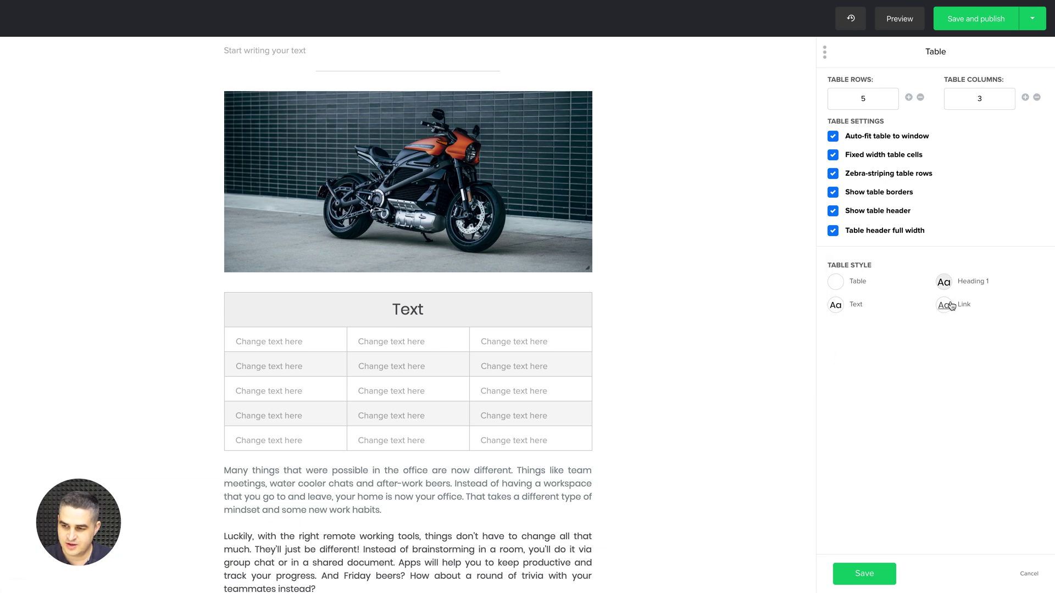
{"action": "left_click", "coordinate": [945, 283]}
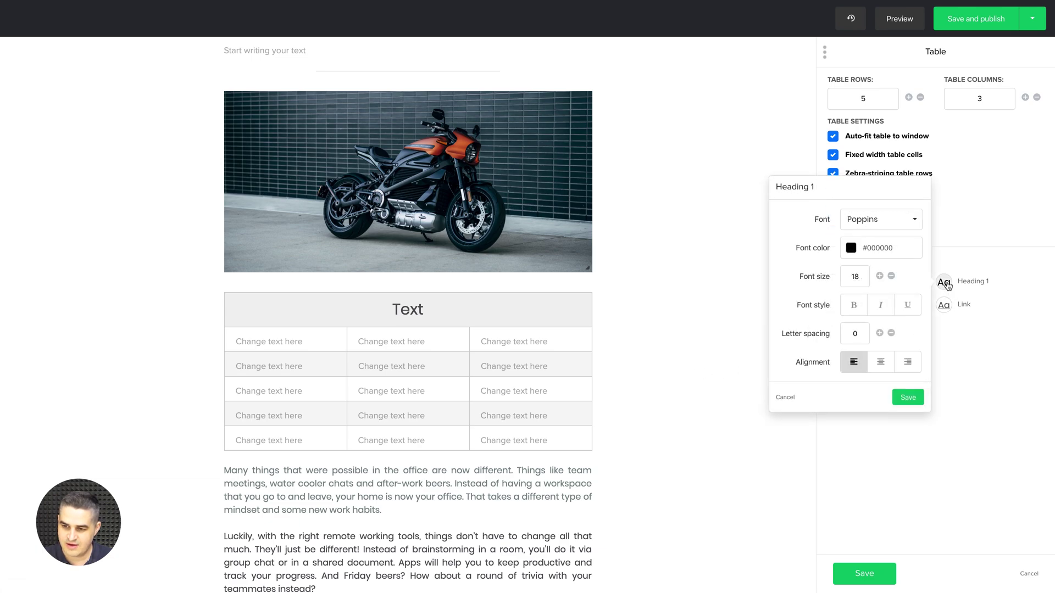
{"action": "left_click", "coordinate": [785, 394]}
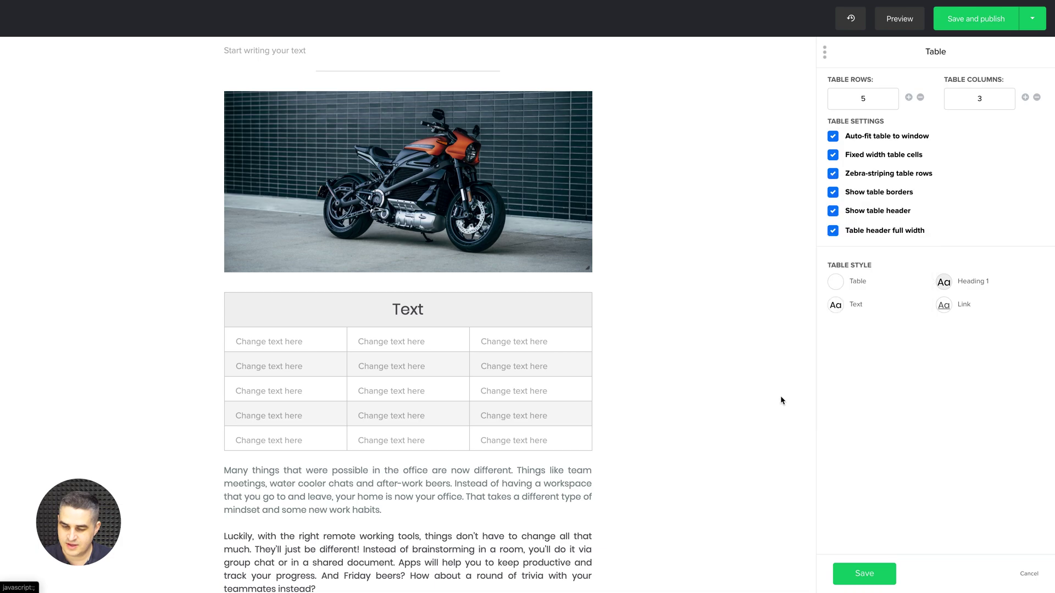
Colour the header word 'Text' blue, then delete the table from the post.
{"action": "double_click", "coordinate": [415, 311]}
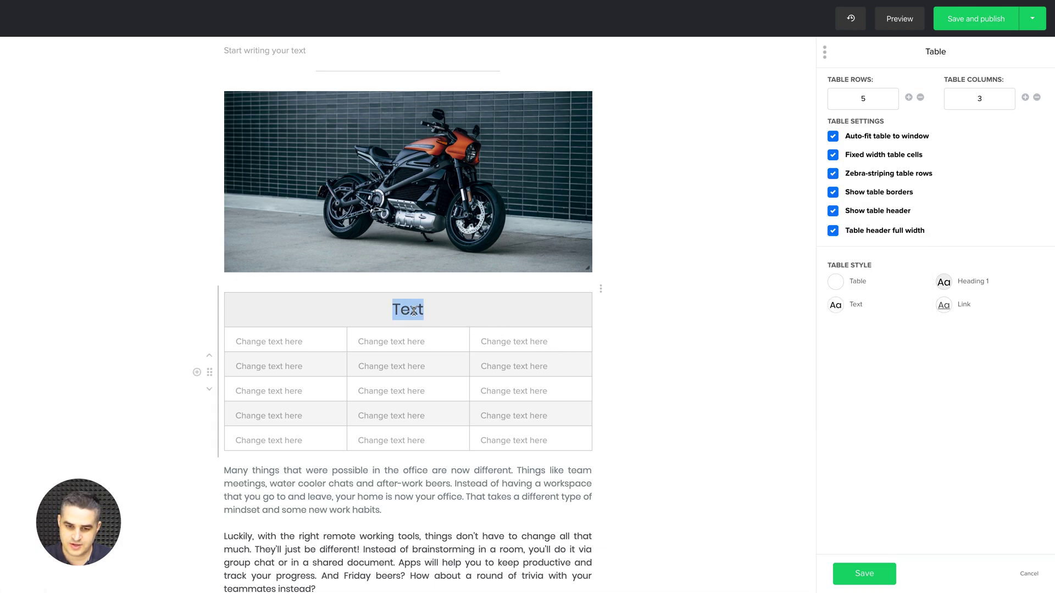
{"action": "left_click", "coordinate": [371, 285]}
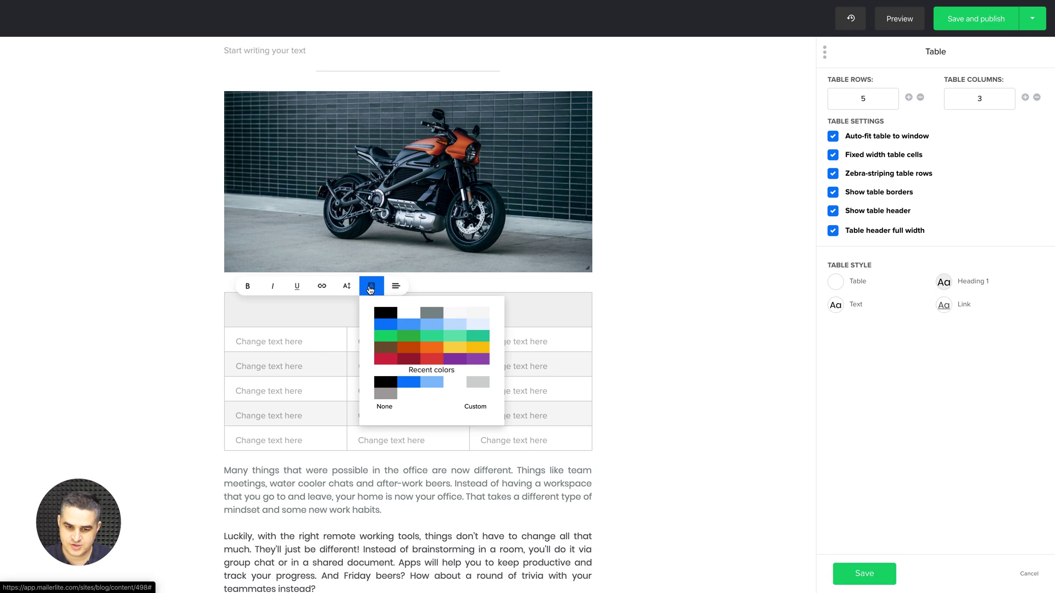
{"action": "left_click", "coordinate": [383, 326]}
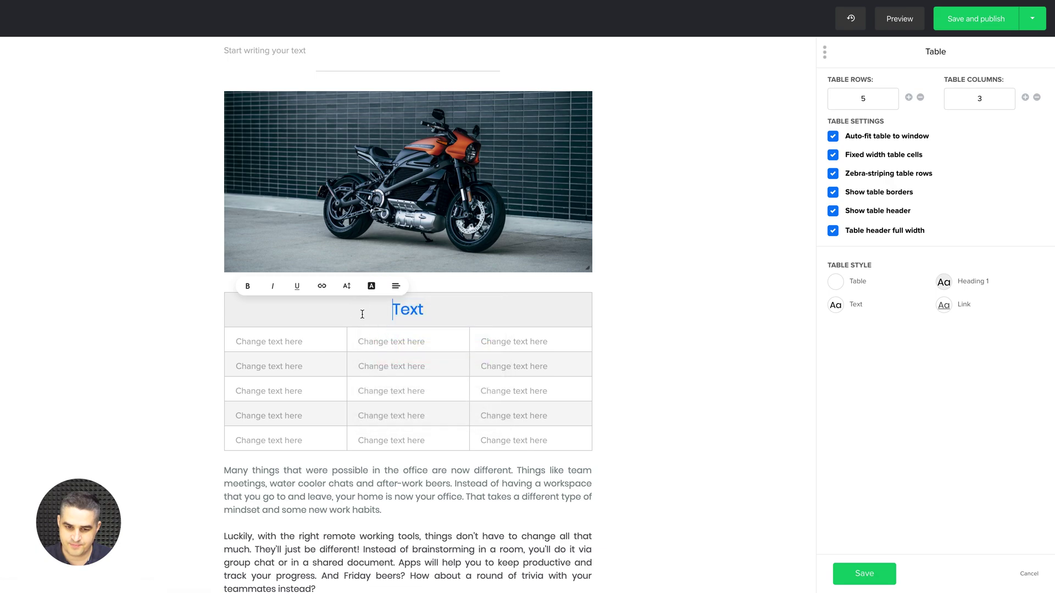
{"action": "left_click", "coordinate": [692, 373]}
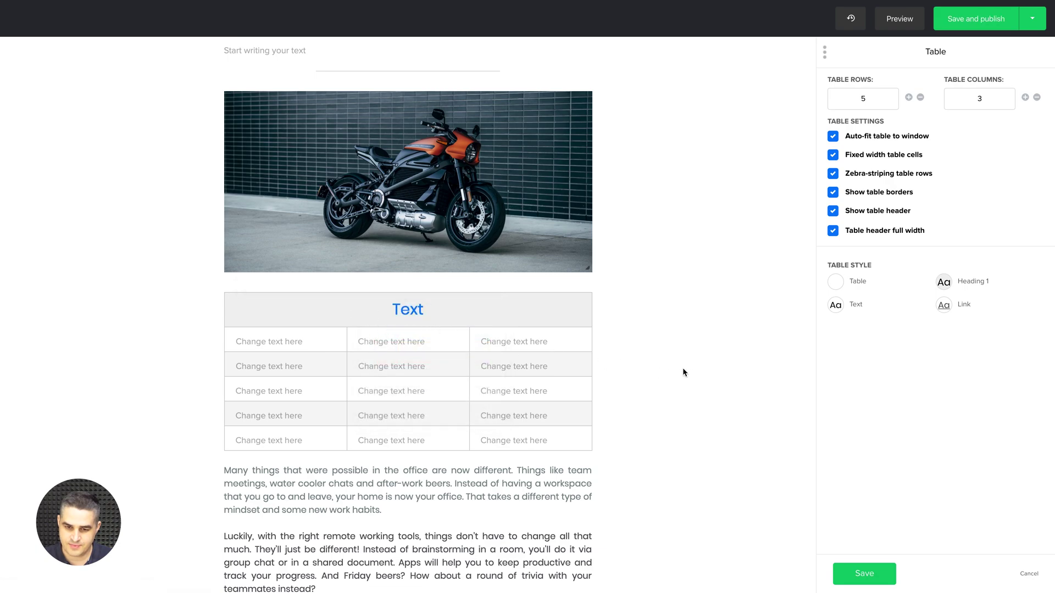
{"action": "mouse_move", "coordinate": [408, 371]}
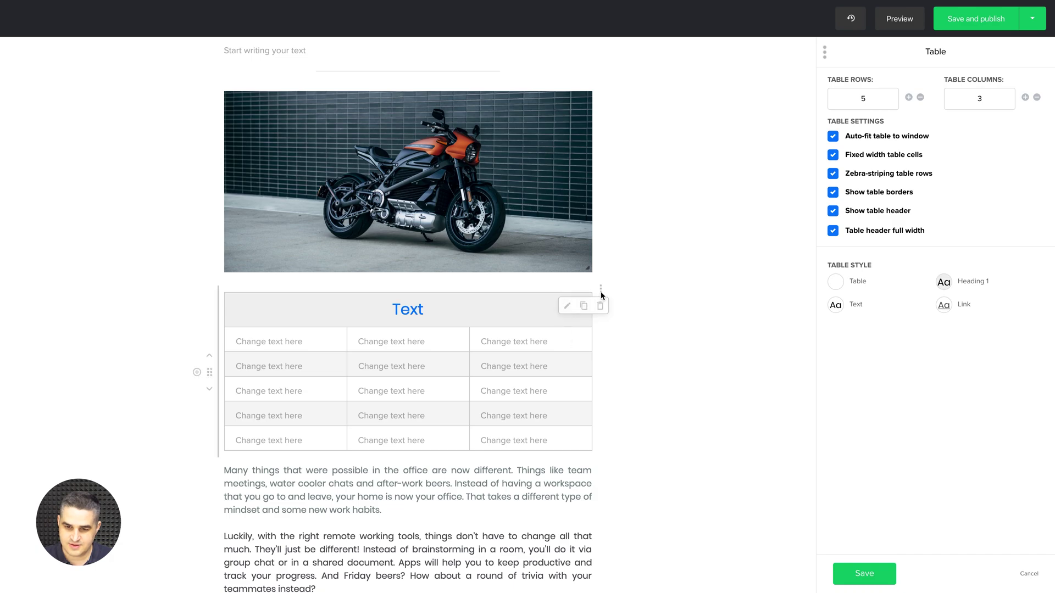
{"action": "left_click", "coordinate": [601, 306]}
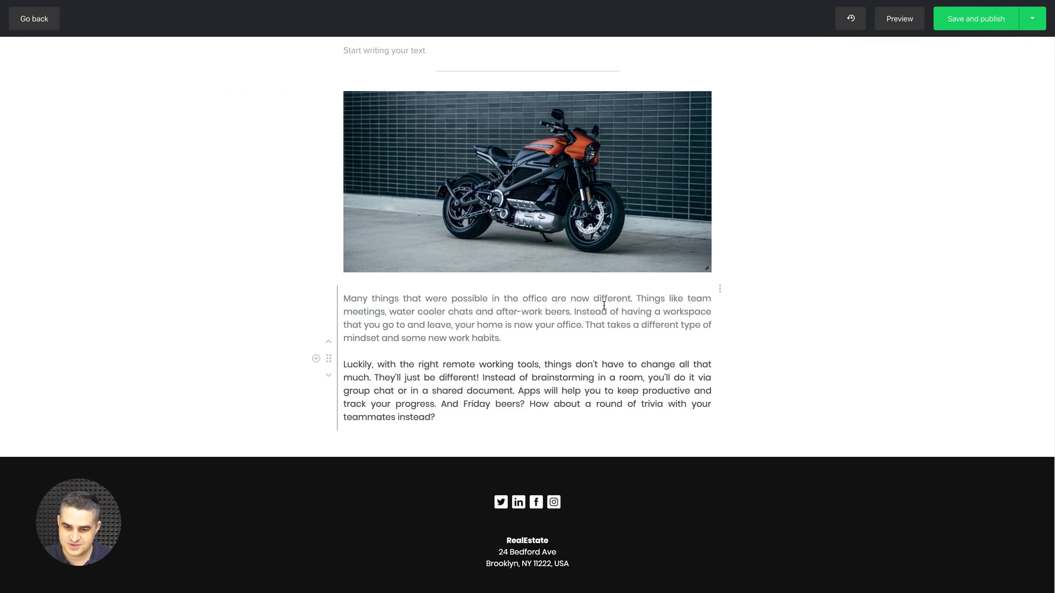
Remove the empty text block and move the divider below the paragraphs.
{"action": "scroll", "coordinate": [761, 357], "scroll_direction": "up", "scroll_amount": 4}
{"action": "scroll", "coordinate": [764, 362], "scroll_direction": "up", "scroll_amount": 2}
{"action": "scroll", "coordinate": [764, 362], "scroll_direction": "down", "scroll_amount": 3}
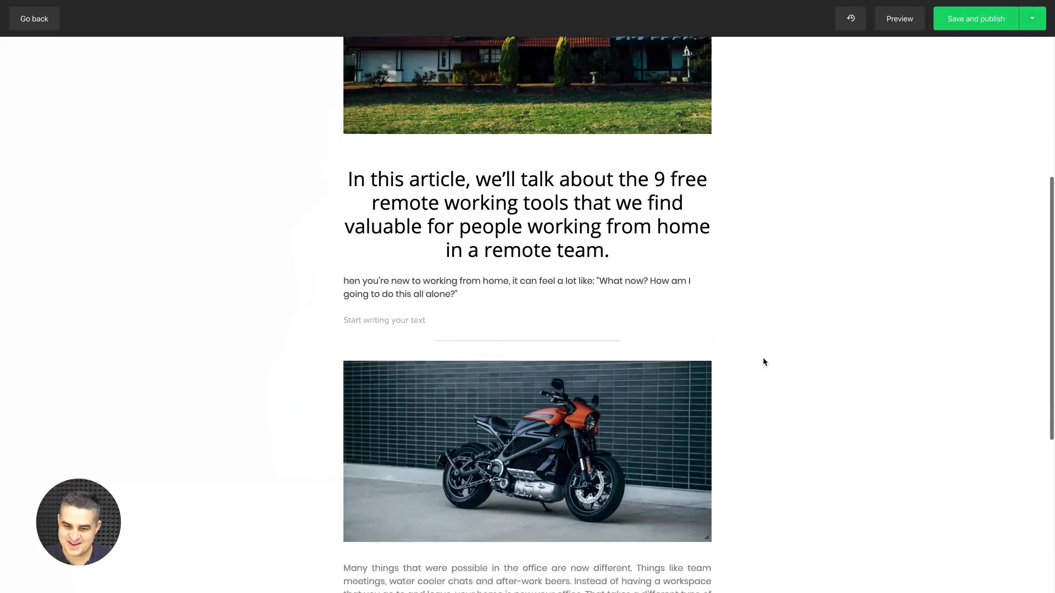
{"action": "mouse_move", "coordinate": [384, 236]}
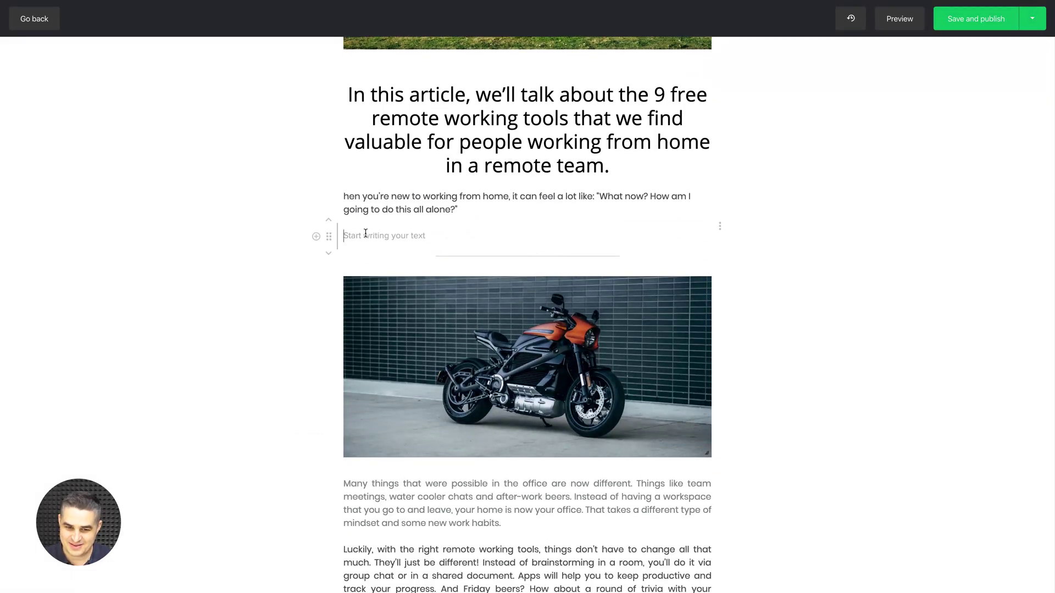
{"action": "key", "text": "BackSpace"}
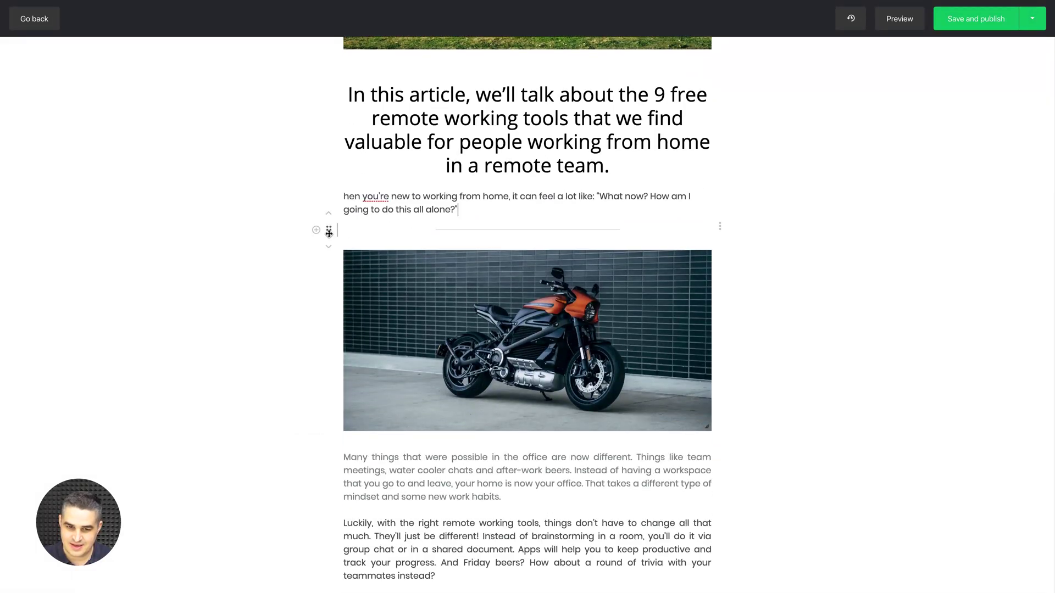
{"action": "left_click_drag", "start_coordinate": [329, 233], "coordinate": [322, 561]}
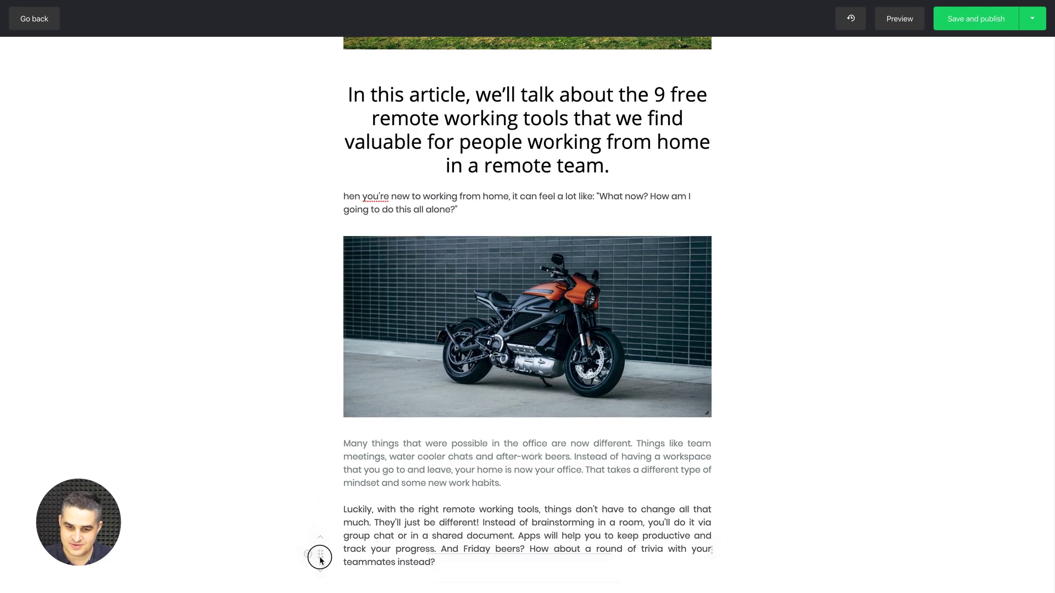
Duplicate the two-paragraph text block and place the divider between original and copy.
{"action": "scroll", "coordinate": [351, 478], "scroll_direction": "down", "scroll_amount": 3}
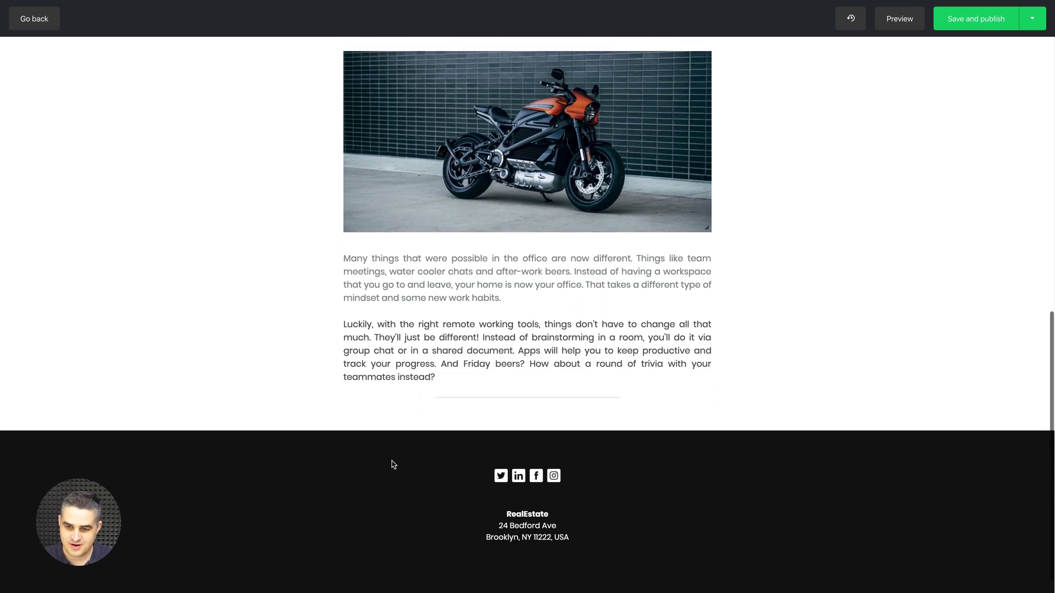
{"action": "mouse_move", "coordinate": [527, 503]}
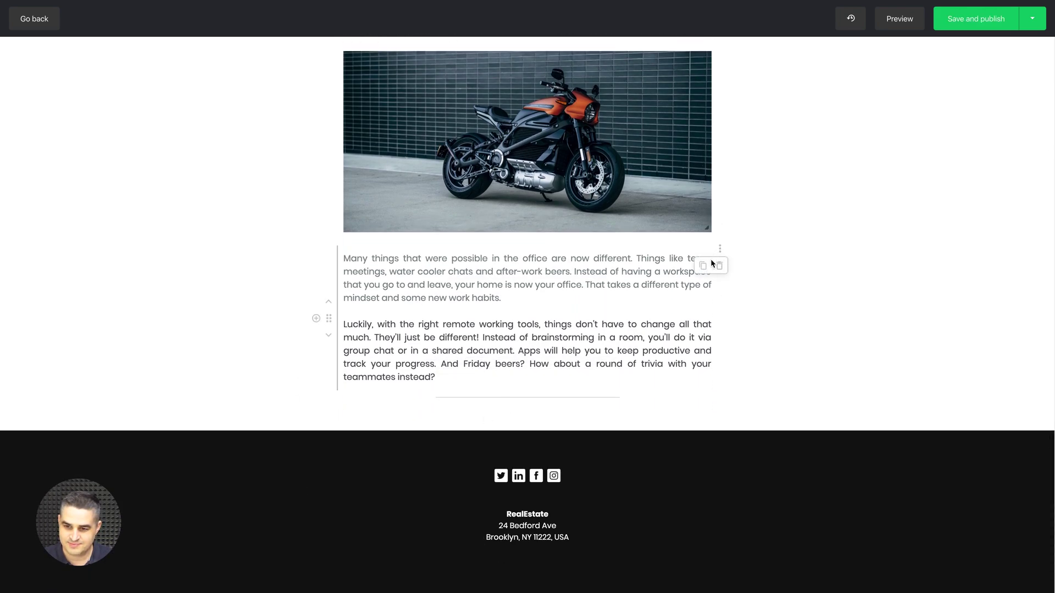
{"action": "left_click", "coordinate": [702, 266]}
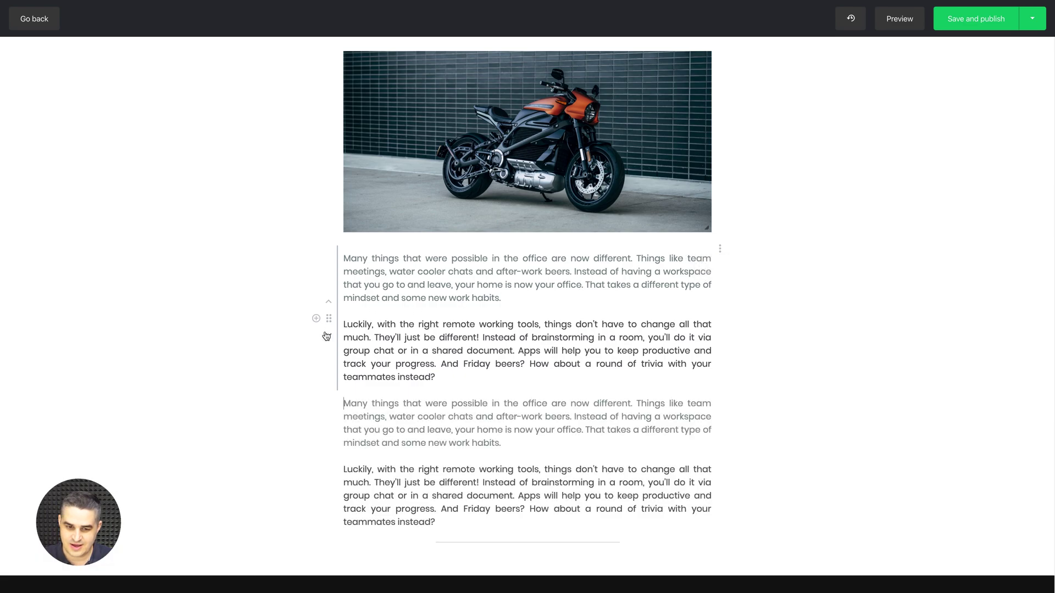
{"action": "scroll", "coordinate": [355, 343], "scroll_direction": "down", "scroll_amount": 3}
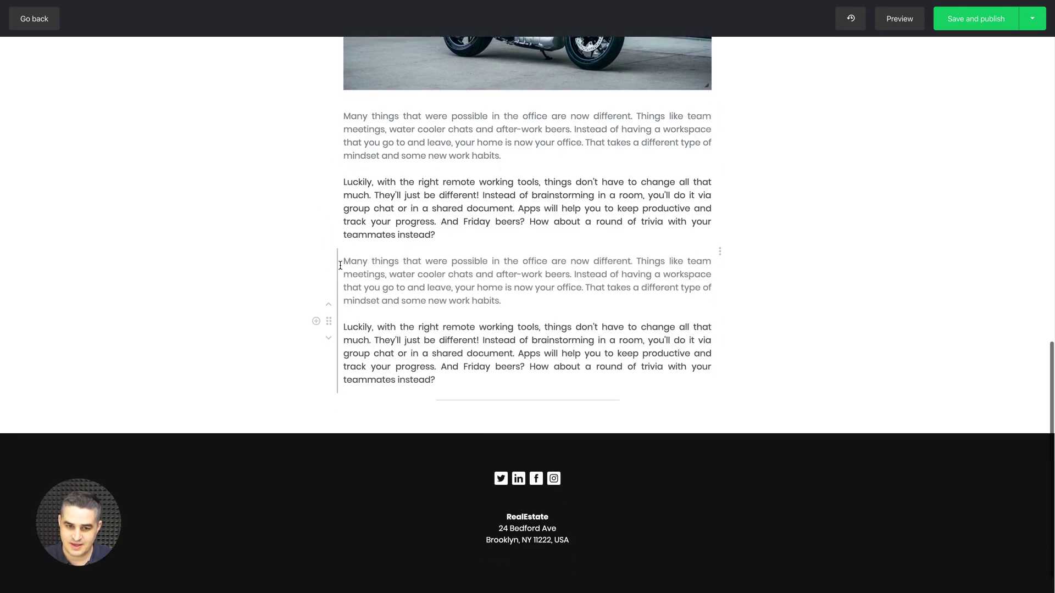
{"action": "left_click_drag", "start_coordinate": [331, 321], "coordinate": [319, 487]}
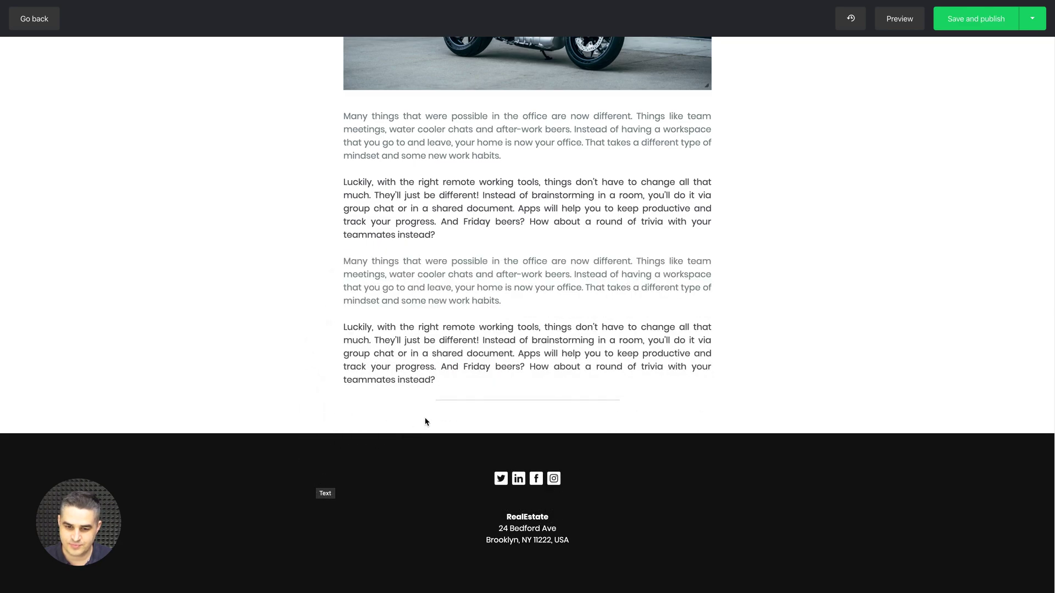
{"action": "left_click_drag", "start_coordinate": [330, 400], "coordinate": [327, 250]}
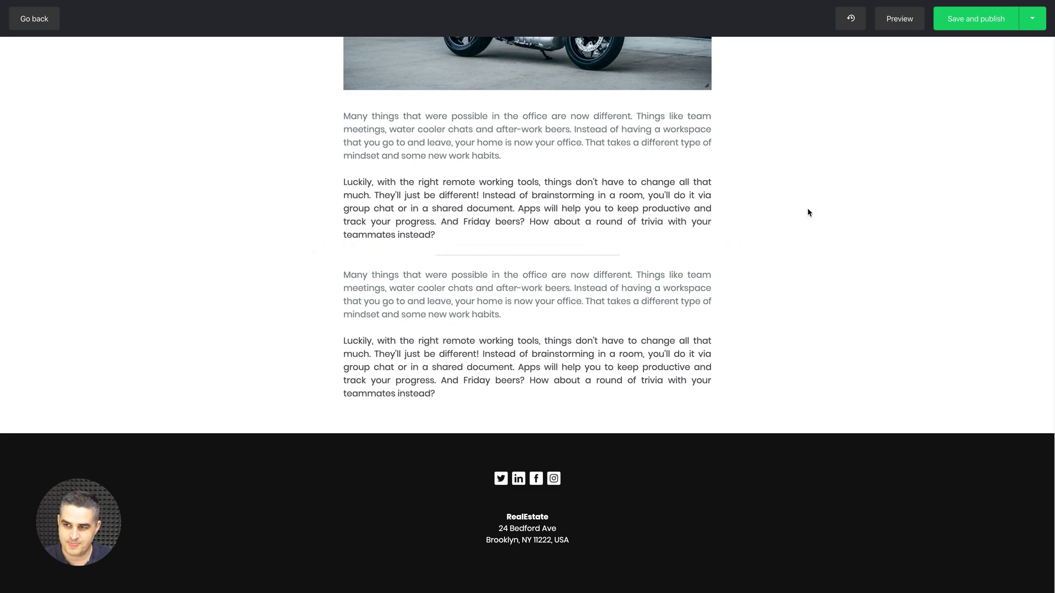
Scroll back to the top and publish the updated post.
{"action": "scroll", "coordinate": [806, 208], "scroll_direction": "up", "scroll_amount": 5}
{"action": "scroll", "coordinate": [808, 212], "scroll_direction": "up", "scroll_amount": 4}
{"action": "scroll", "coordinate": [807, 212], "scroll_direction": "up", "scroll_amount": 3}
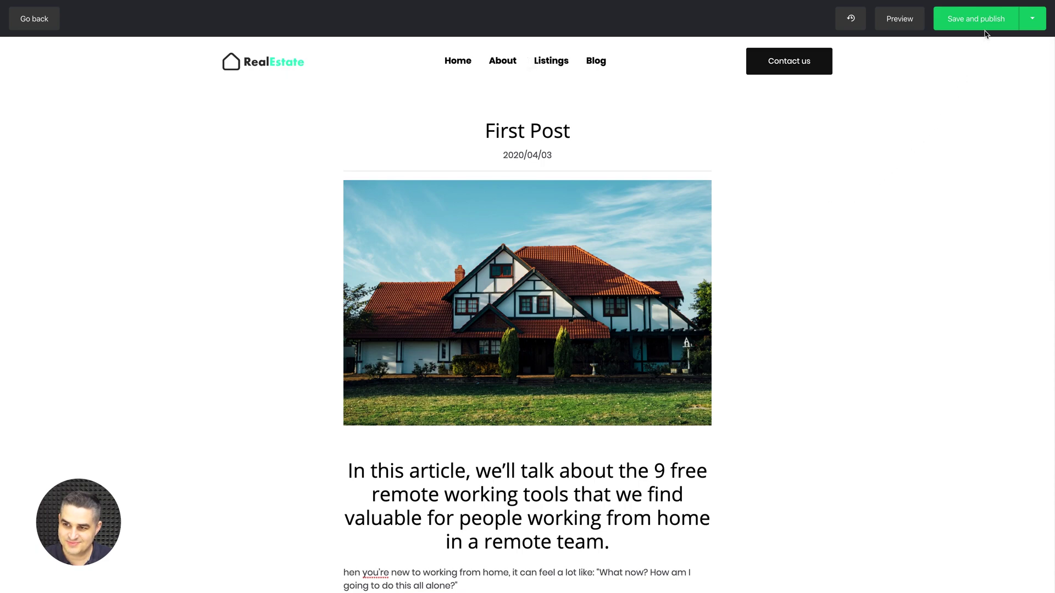
{"action": "left_click", "coordinate": [985, 26]}
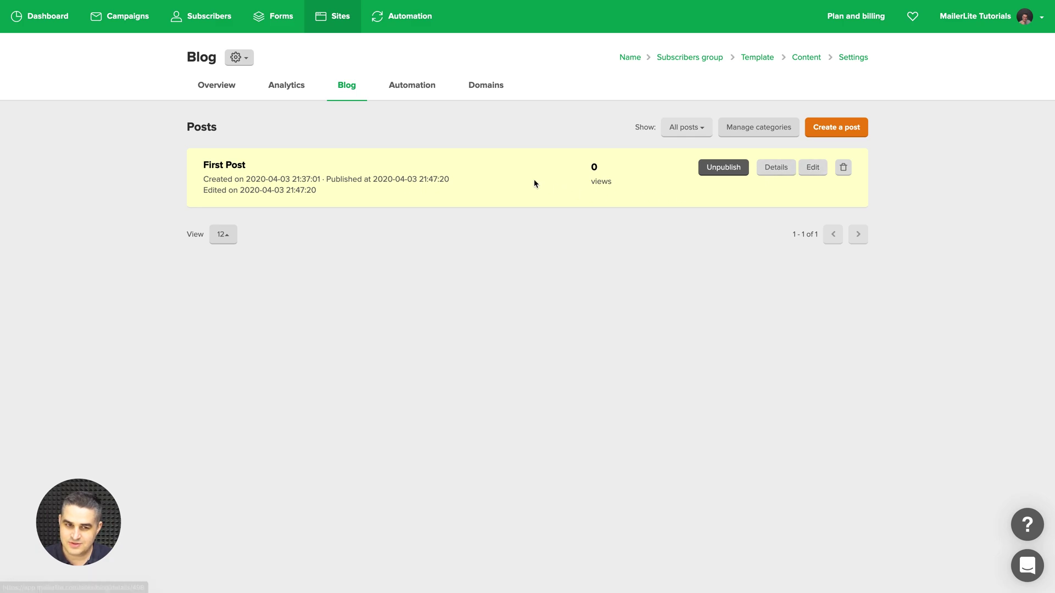
Copy the Blog.mailerpage.com address from the blog site's Overview.
{"action": "left_click", "coordinate": [217, 92]}
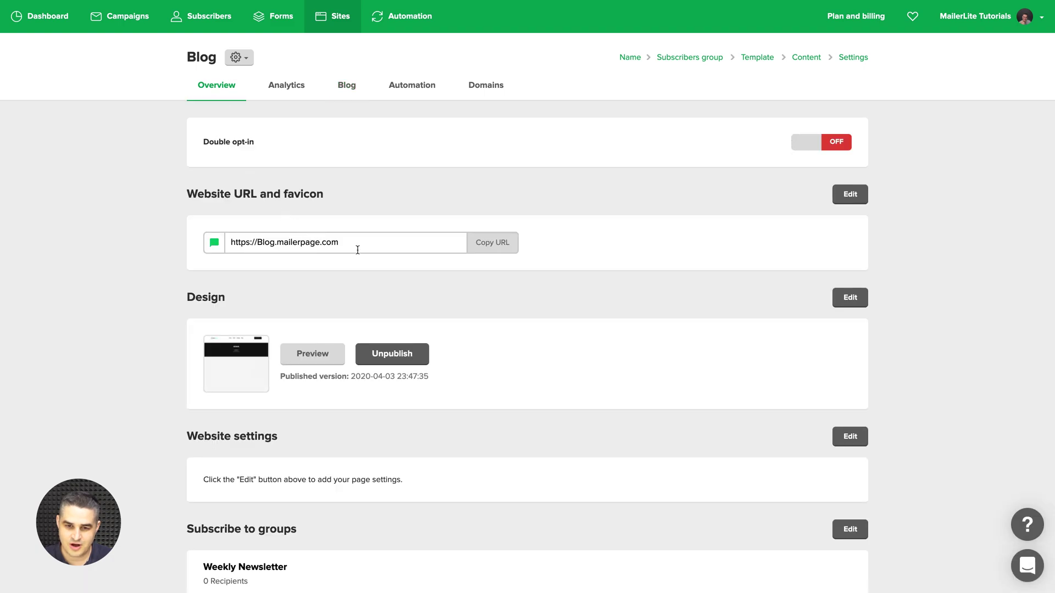
{"action": "left_click", "coordinate": [494, 247]}
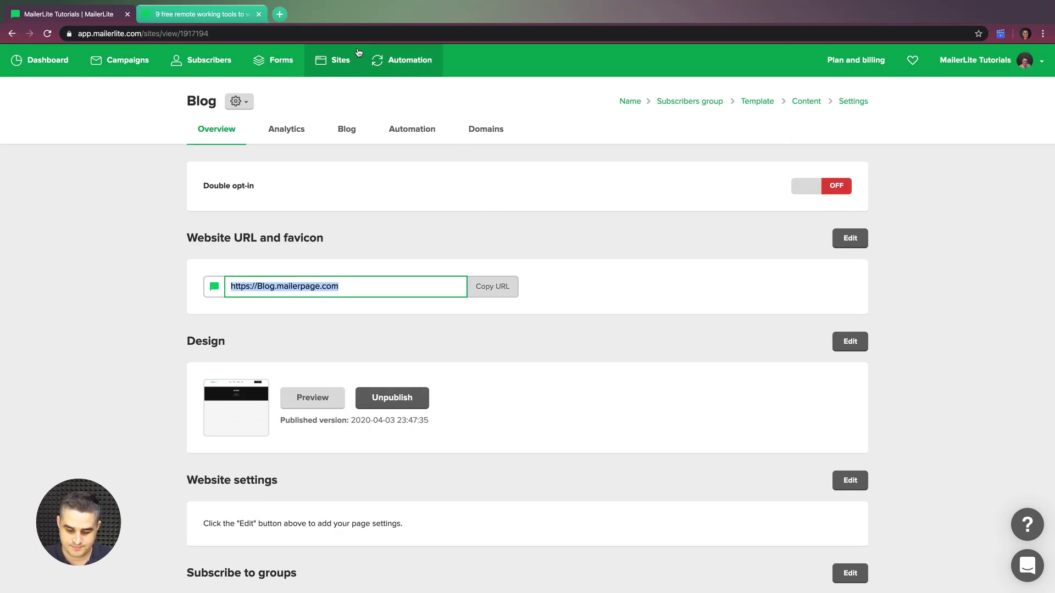
{"action": "left_click", "coordinate": [279, 14]}
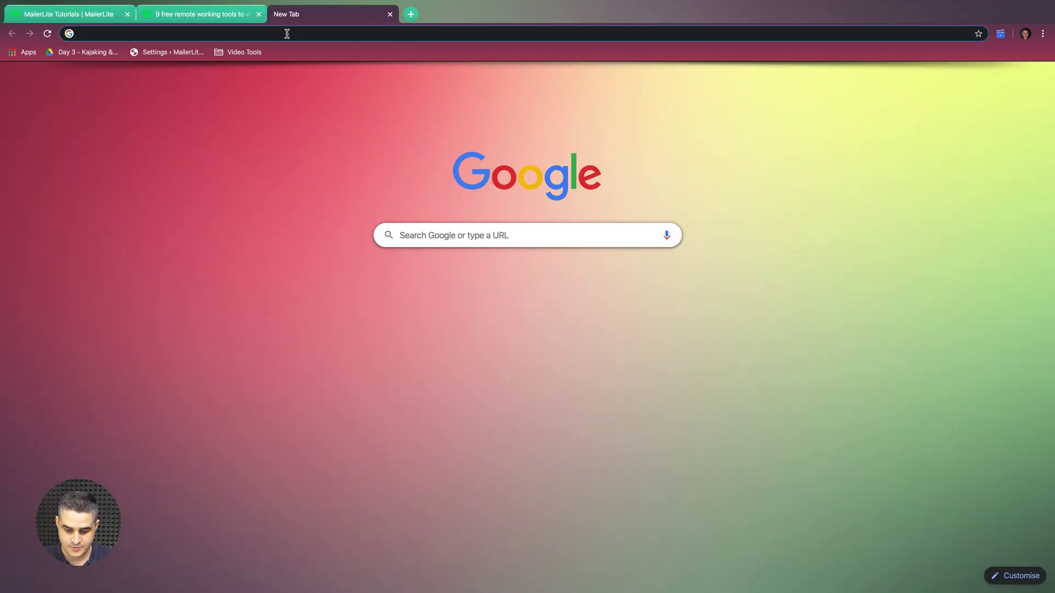
Paste the copied address and load blog.mailerpage.com.
{"action": "key", "text": "ctrl+v"}
{"action": "key", "text": "Return"}
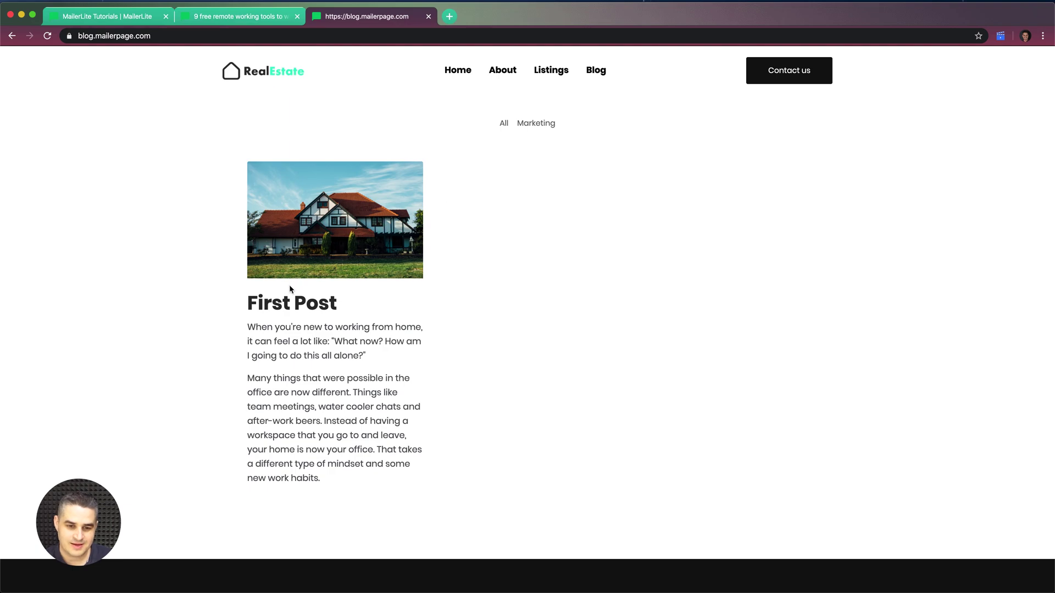
Open the First Post article and scroll through its headings, images and duplicated paragraphs.
{"action": "left_click", "coordinate": [291, 302]}
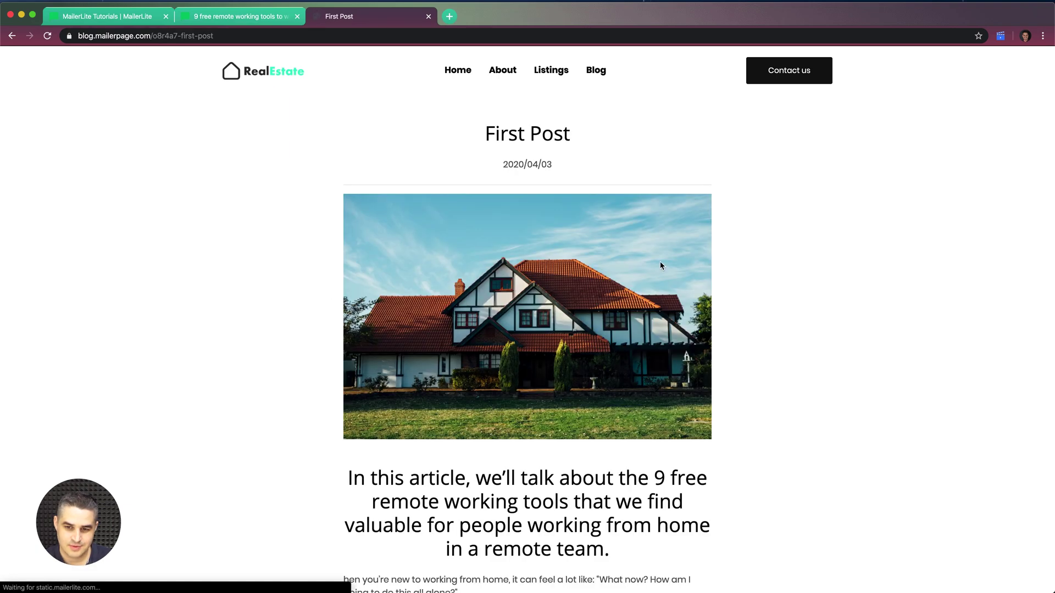
{"action": "scroll", "coordinate": [822, 269], "scroll_direction": "down", "scroll_amount": 2}
{"action": "scroll", "coordinate": [822, 268], "scroll_direction": "down", "scroll_amount": 2}
{"action": "scroll", "coordinate": [821, 272], "scroll_direction": "down", "scroll_amount": 3}
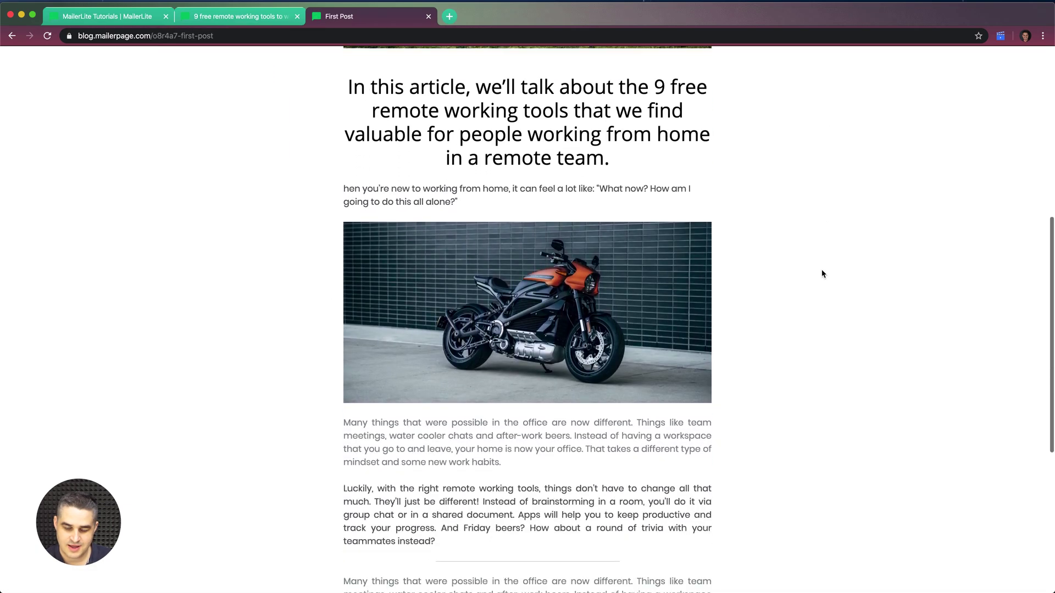
{"action": "scroll", "coordinate": [822, 274], "scroll_direction": "down", "scroll_amount": 2}
{"action": "scroll", "coordinate": [822, 274], "scroll_direction": "down", "scroll_amount": 4}
{"action": "scroll", "coordinate": [821, 274], "scroll_direction": "up", "scroll_amount": 4}
{"action": "scroll", "coordinate": [822, 274], "scroll_direction": "up", "scroll_amount": 8}
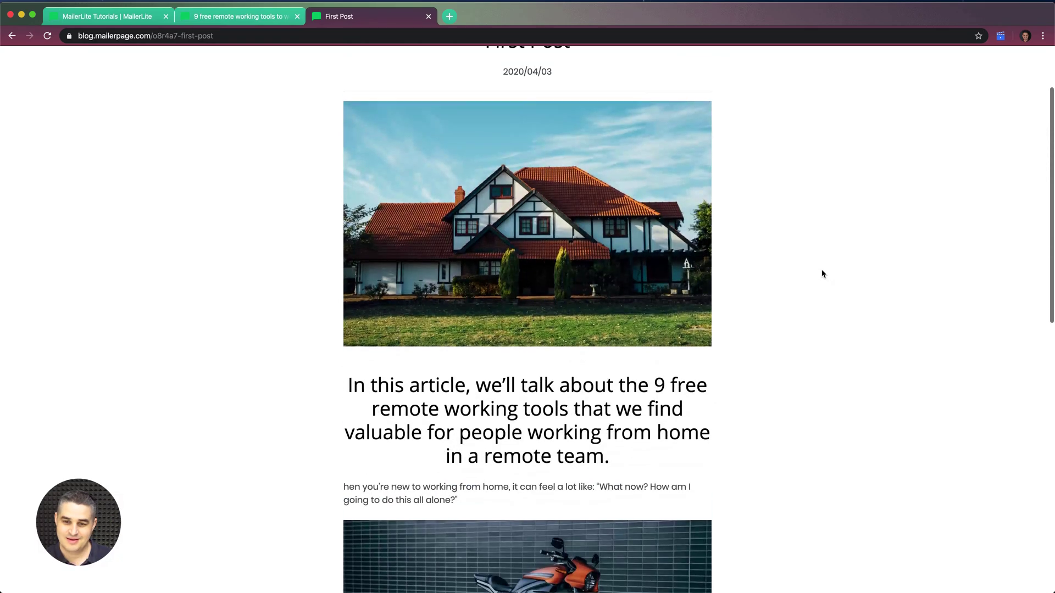
{"action": "scroll", "coordinate": [822, 274], "scroll_direction": "up", "scroll_amount": 2}
{"action": "scroll", "coordinate": [822, 273], "scroll_direction": "up", "scroll_amount": 2}
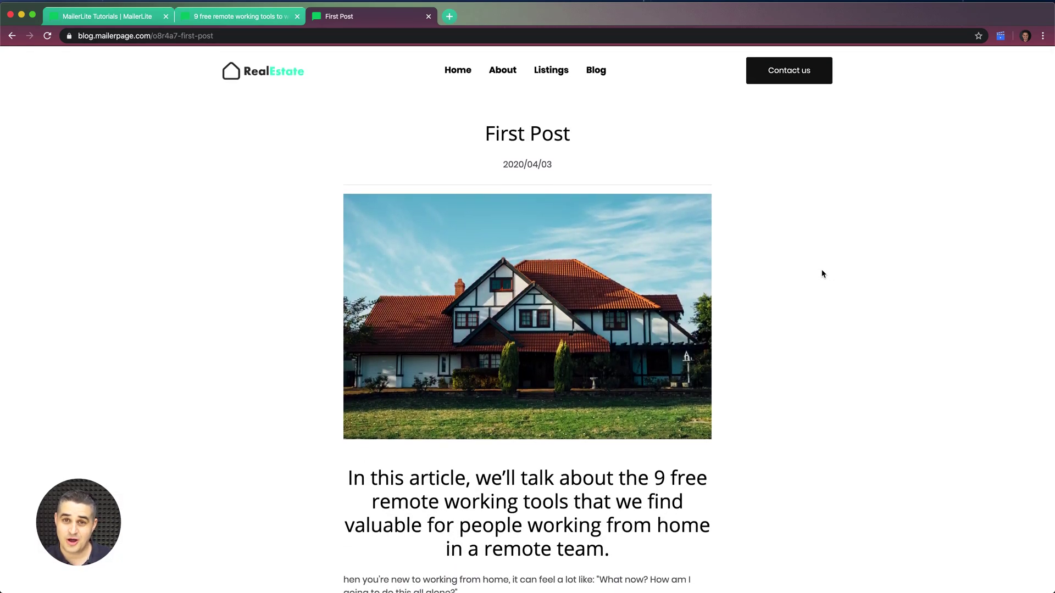